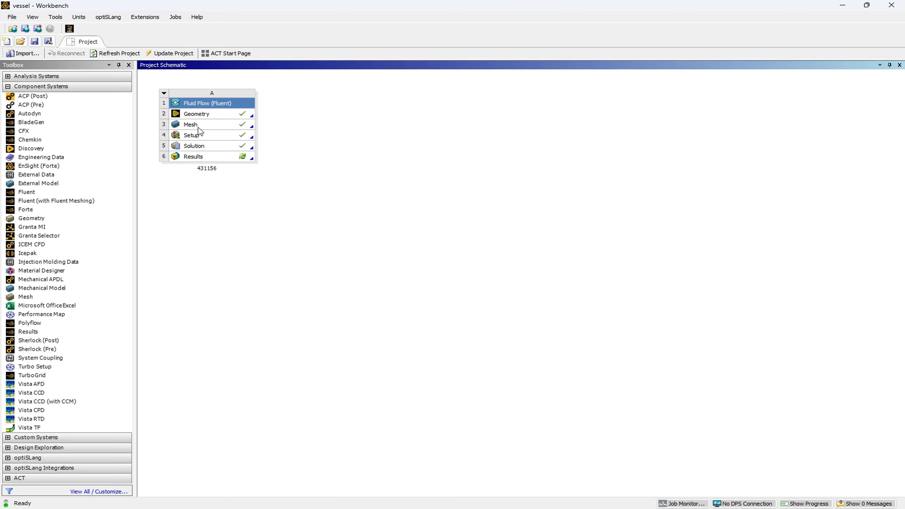
Step: Open the Mesh cell of the Fluid Flow (Fluent) system for editing and bring the whole vessel into view
{"action": "right_click", "coordinate": [195, 128]}
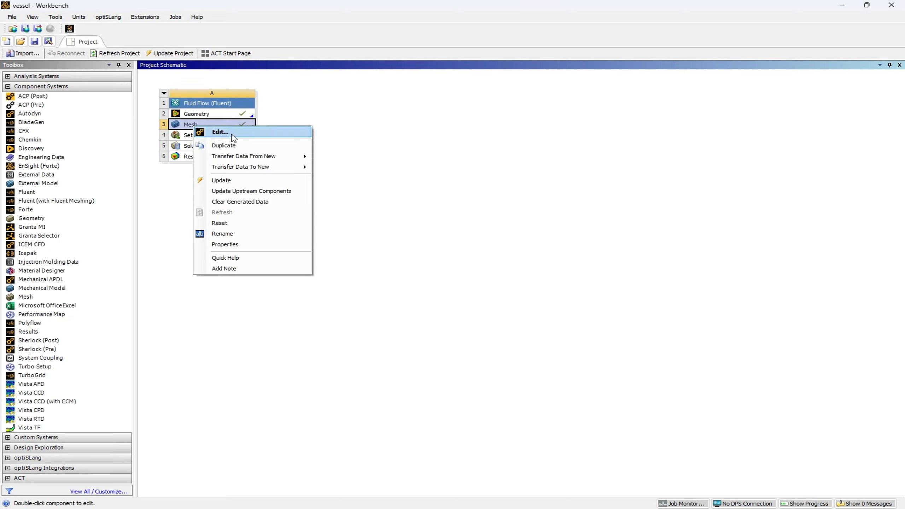
{"action": "left_click", "coordinate": [234, 137]}
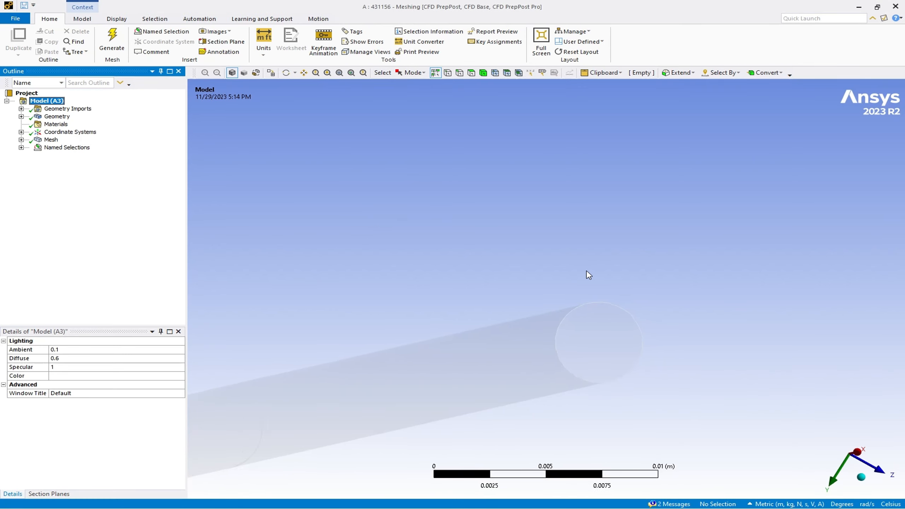
{"action": "middle_click_drag", "start_coordinate": [475, 287], "coordinate": [560, 260]}
{"action": "scroll", "coordinate": [562, 258], "scroll_direction": "down", "scroll_amount": 2}
{"action": "scroll", "coordinate": [567, 274], "scroll_direction": "down", "scroll_amount": 2}
{"action": "middle_click_drag", "start_coordinate": [572, 293], "coordinate": [570, 270]}
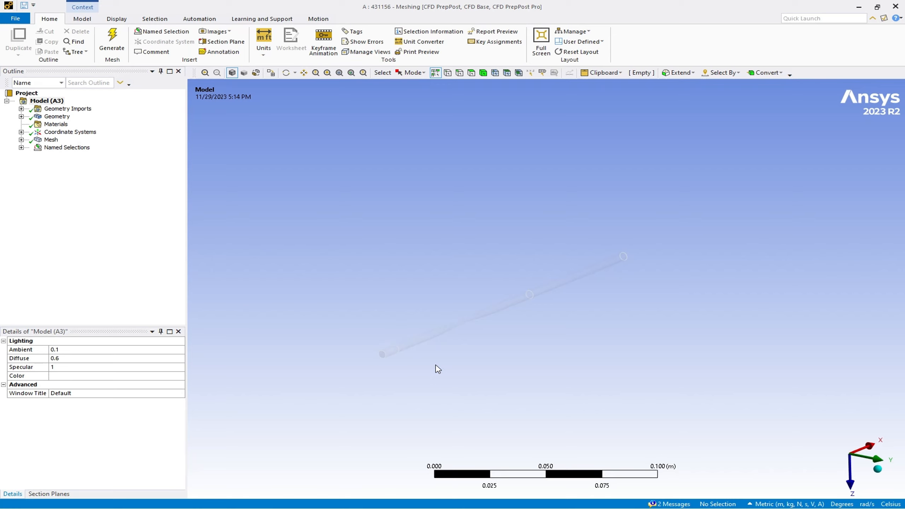
{"action": "scroll", "coordinate": [436, 369], "scroll_direction": "up", "scroll_amount": 1}
Step: Display the generated mesh and examine the elements on the vessel's circular end face and outer wall
{"action": "left_click", "coordinate": [51, 140]}
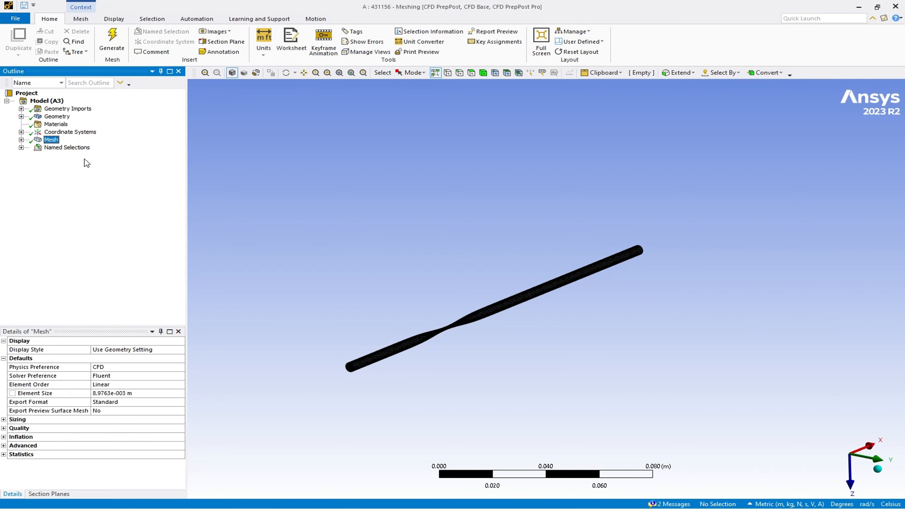
{"action": "scroll", "coordinate": [373, 371], "scroll_direction": "up", "scroll_amount": 1}
{"action": "middle_click_drag", "start_coordinate": [371, 368], "coordinate": [415, 358]}
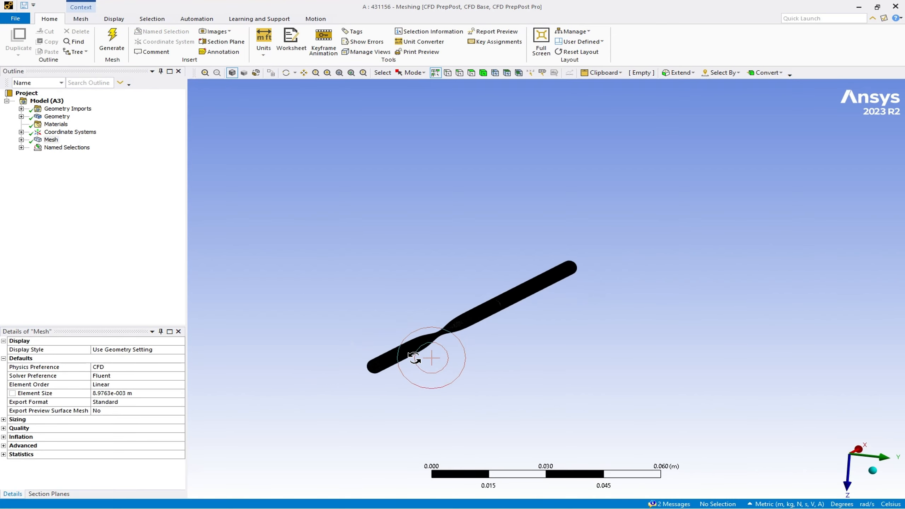
{"action": "scroll", "coordinate": [375, 380], "scroll_direction": "up", "scroll_amount": 3}
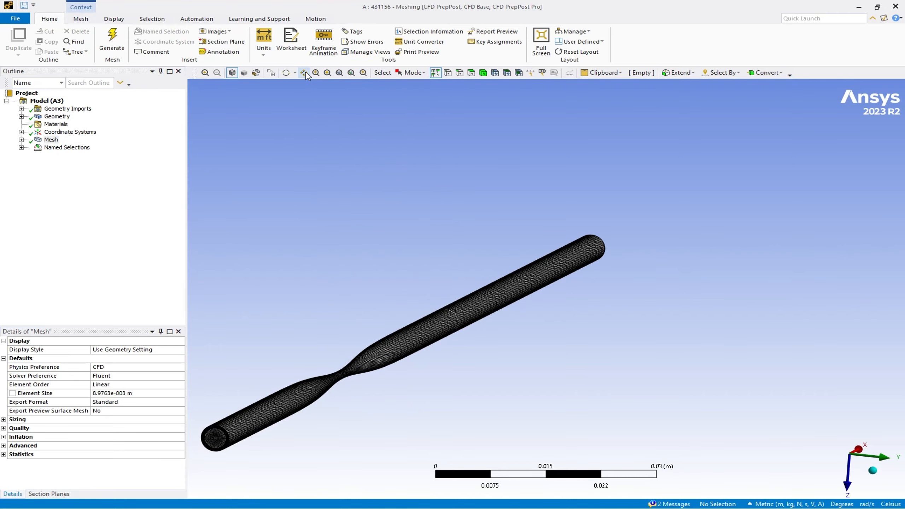
{"action": "left_click", "coordinate": [303, 72]}
{"action": "left_click_drag", "start_coordinate": [346, 245], "coordinate": [468, 335]}
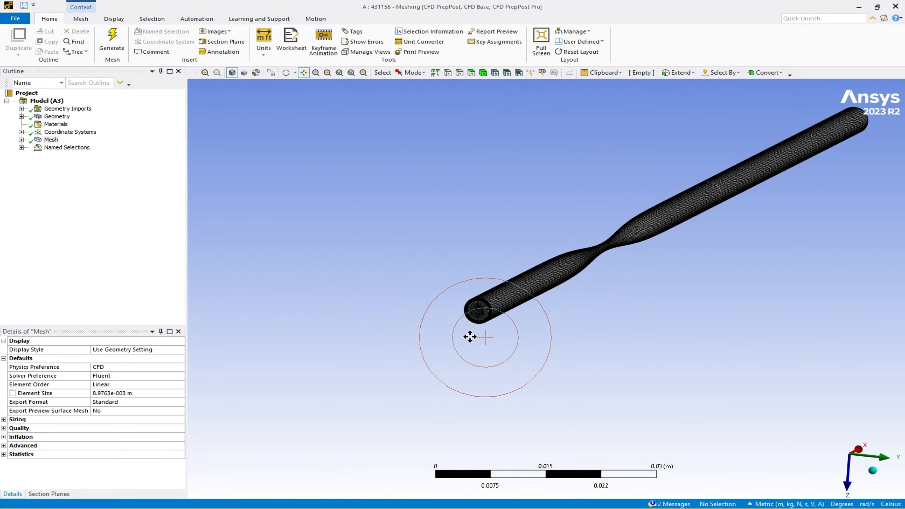
{"action": "scroll", "coordinate": [458, 343], "scroll_direction": "up", "scroll_amount": 5}
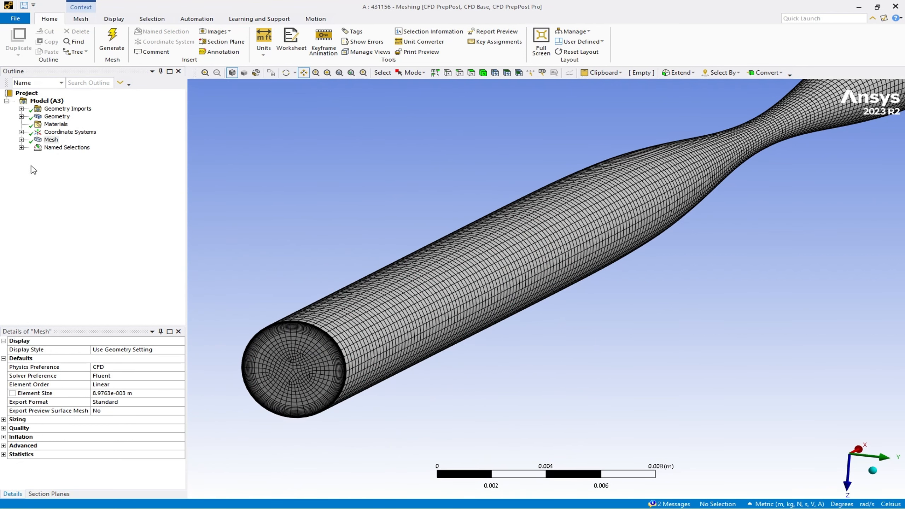
Step: Review the settings and scoped geometry of the Face Sizing, Sweep Method and Inflation mesh controls
{"action": "left_click", "coordinate": [21, 139]}
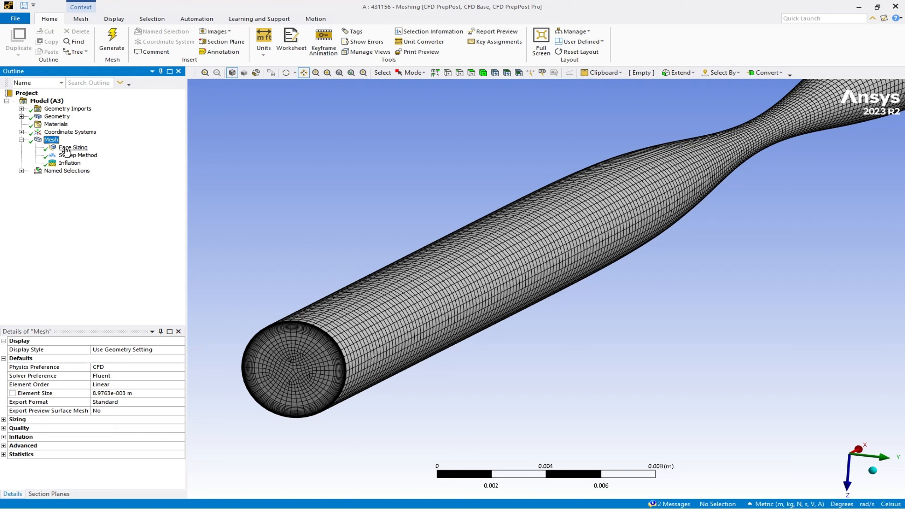
{"action": "left_click", "coordinate": [72, 147]}
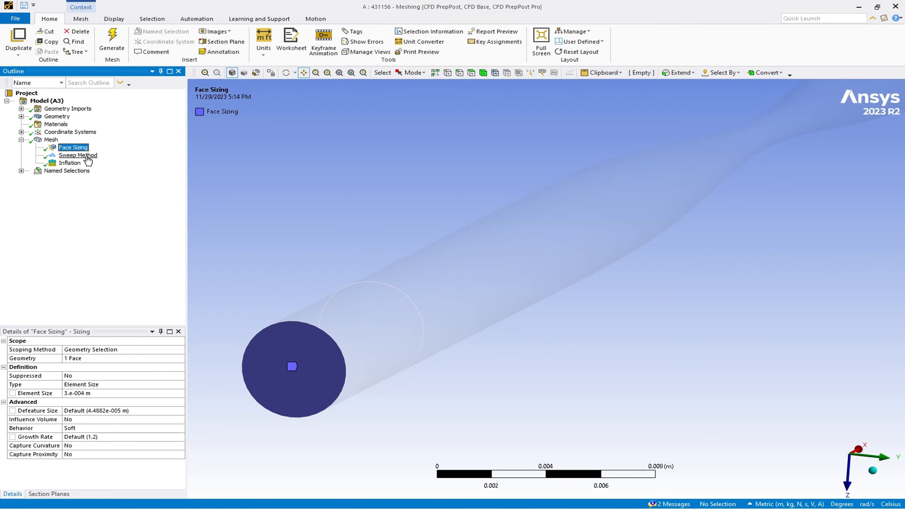
{"action": "left_click", "coordinate": [78, 155]}
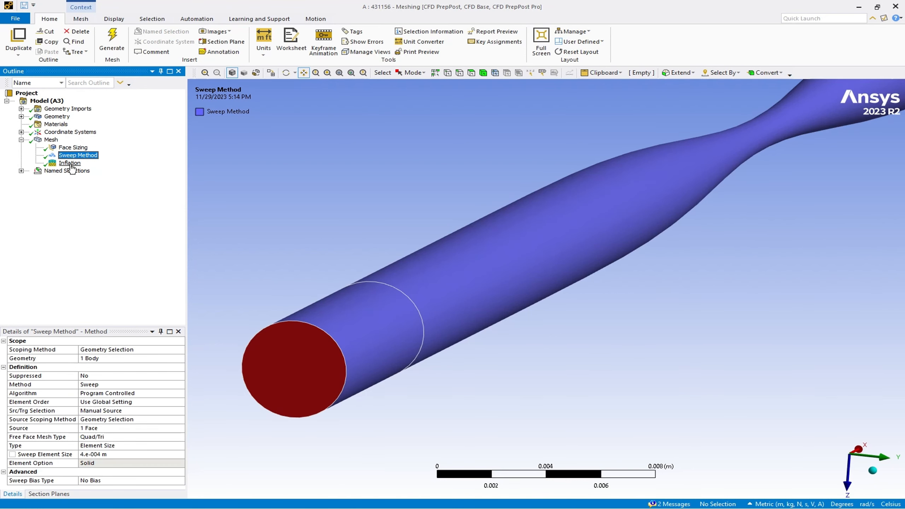
{"action": "left_click", "coordinate": [70, 163]}
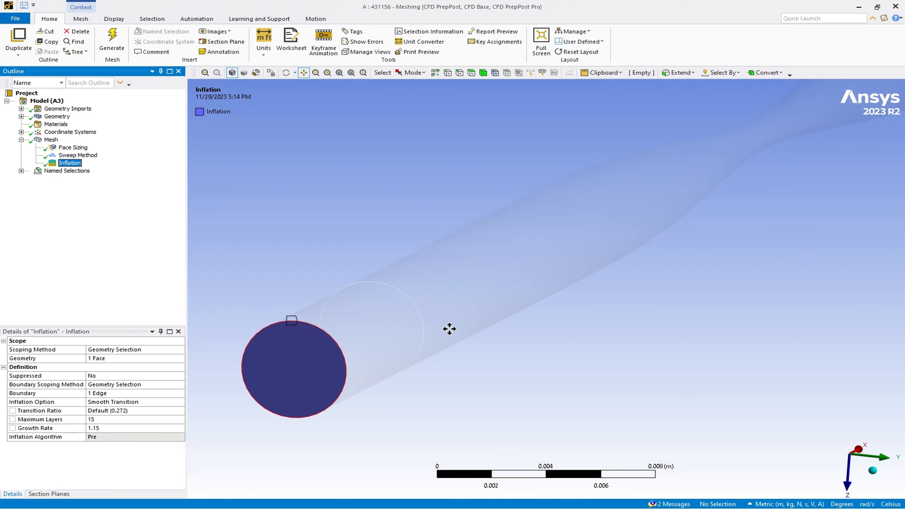
{"action": "scroll", "coordinate": [448, 327], "scroll_direction": "down", "scroll_amount": 4}
{"action": "scroll", "coordinate": [449, 328], "scroll_direction": "down", "scroll_amount": 4}
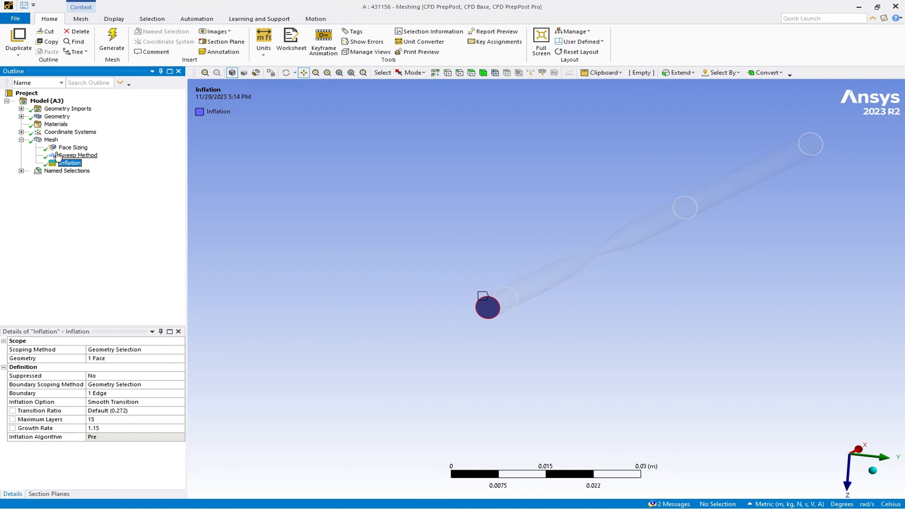
{"action": "right_click", "coordinate": [51, 141]}
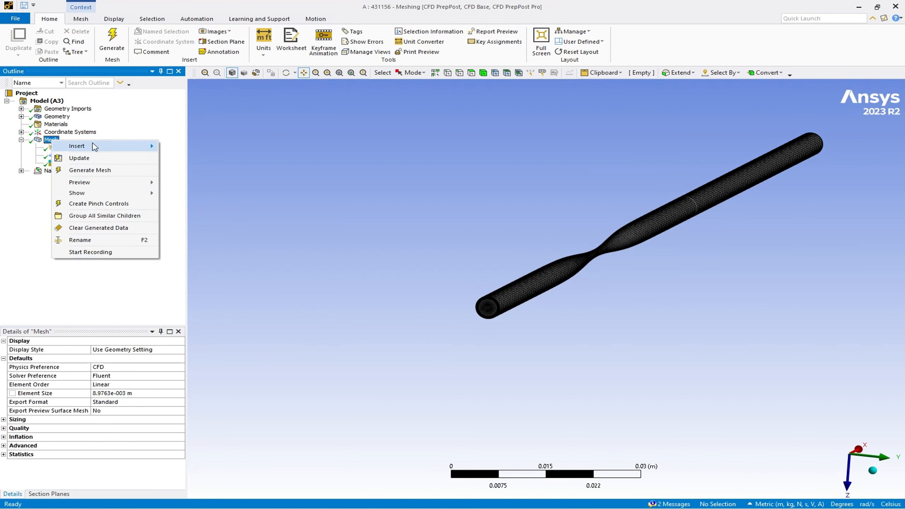
{"action": "mouse_move", "coordinate": [99, 147]}
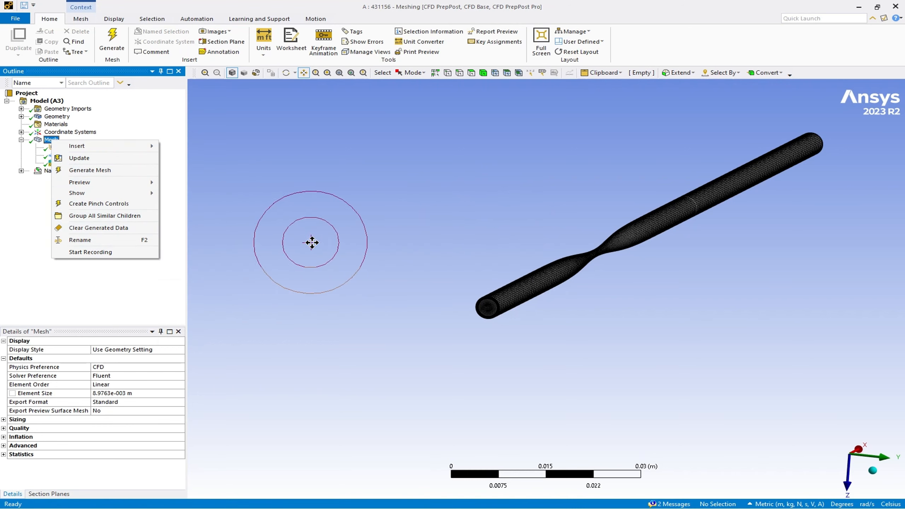
{"action": "left_click", "coordinate": [311, 242]}
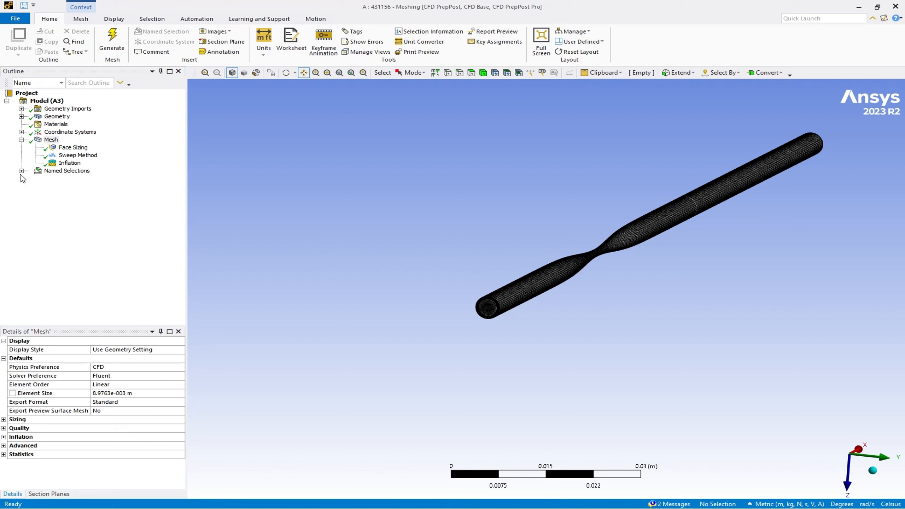
Step: Check which vessel faces are assigned to the Wall and Outlet named selections
{"action": "left_click", "coordinate": [21, 170]}
{"action": "left_click", "coordinate": [65, 188]}
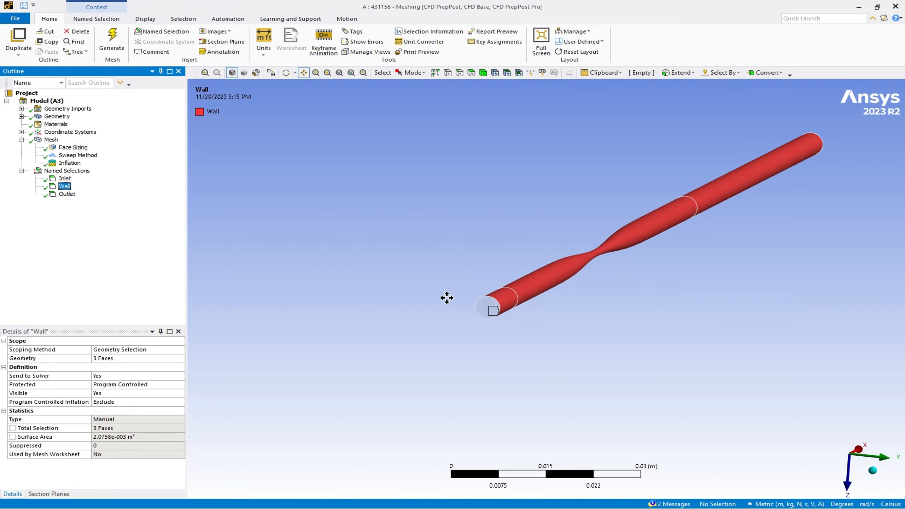
{"action": "left_click", "coordinate": [70, 195]}
{"action": "middle_click_drag", "start_coordinate": [743, 248], "coordinate": [709, 259]}
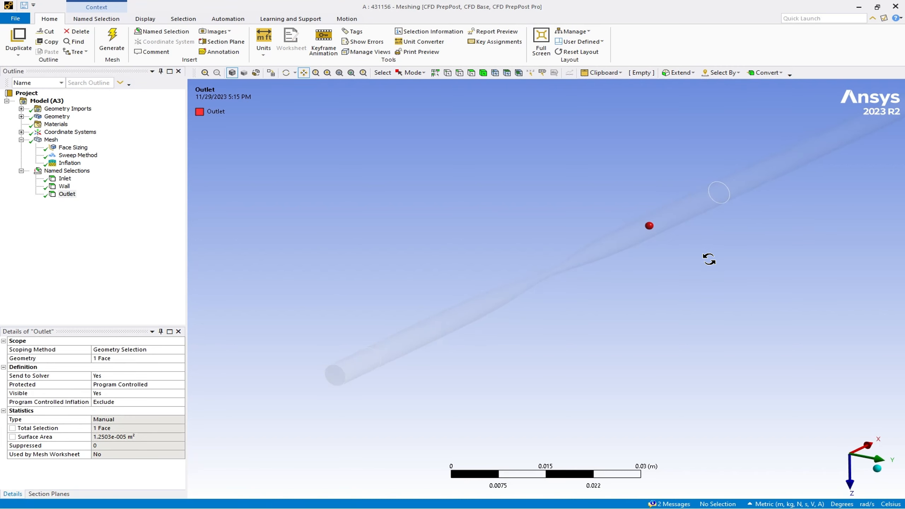
{"action": "scroll", "coordinate": [549, 287], "scroll_direction": "down", "scroll_amount": 3}
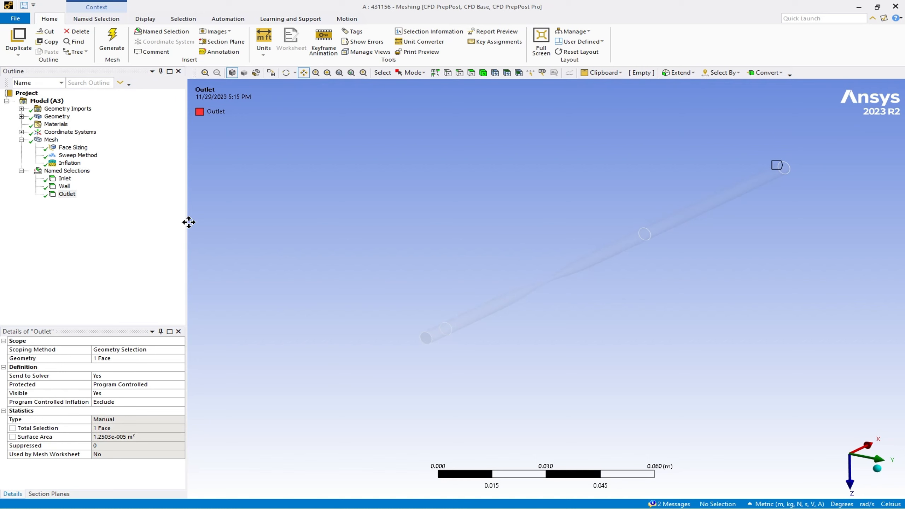
{"action": "left_click", "coordinate": [21, 171]}
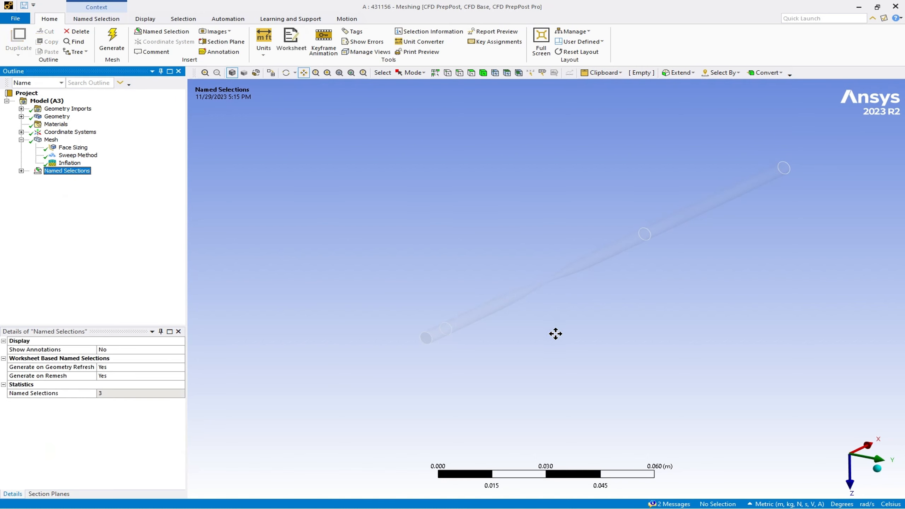
Step: Set the mesh quality metric to Aspect Ratio to examine its element distribution
{"action": "left_click", "coordinate": [56, 140]}
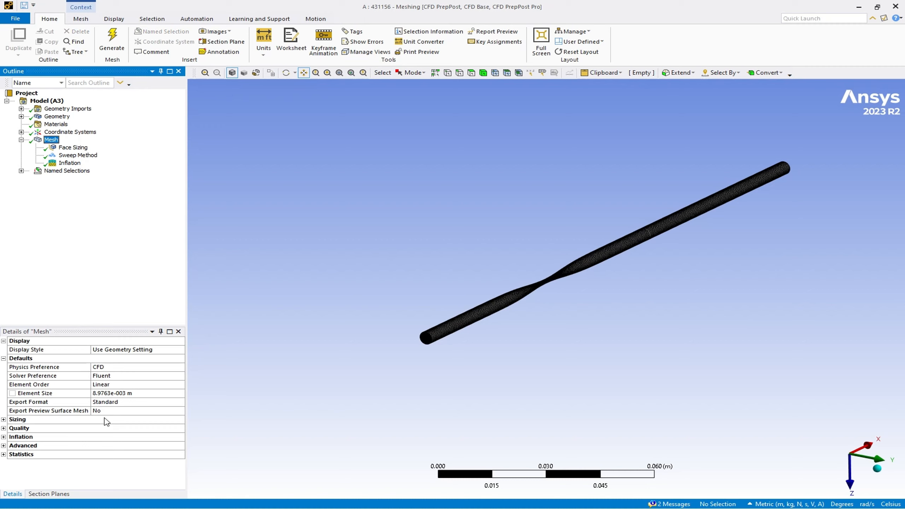
{"action": "left_click", "coordinate": [4, 428]}
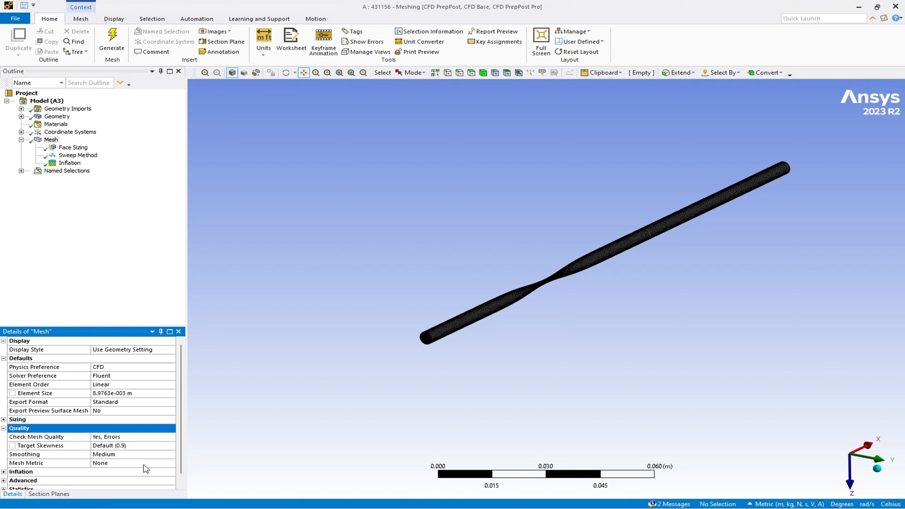
{"action": "left_click", "coordinate": [171, 463]}
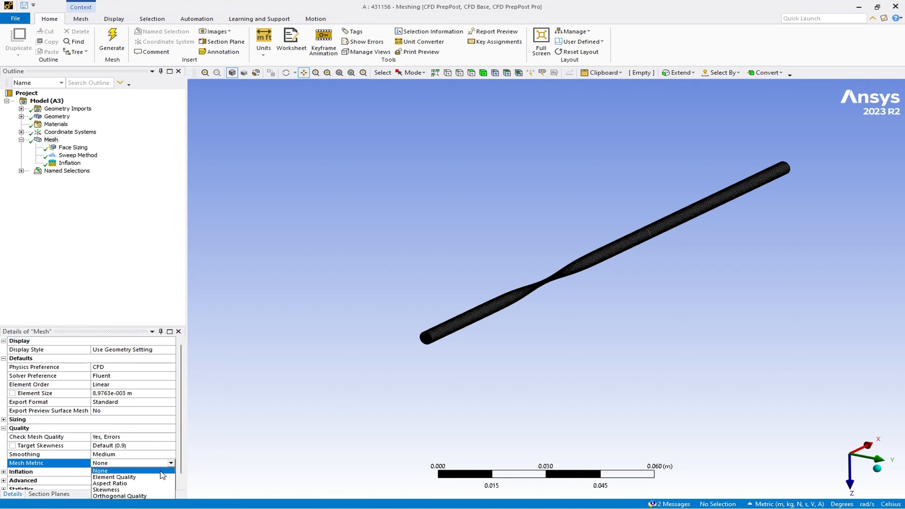
{"action": "left_click", "coordinate": [149, 483]}
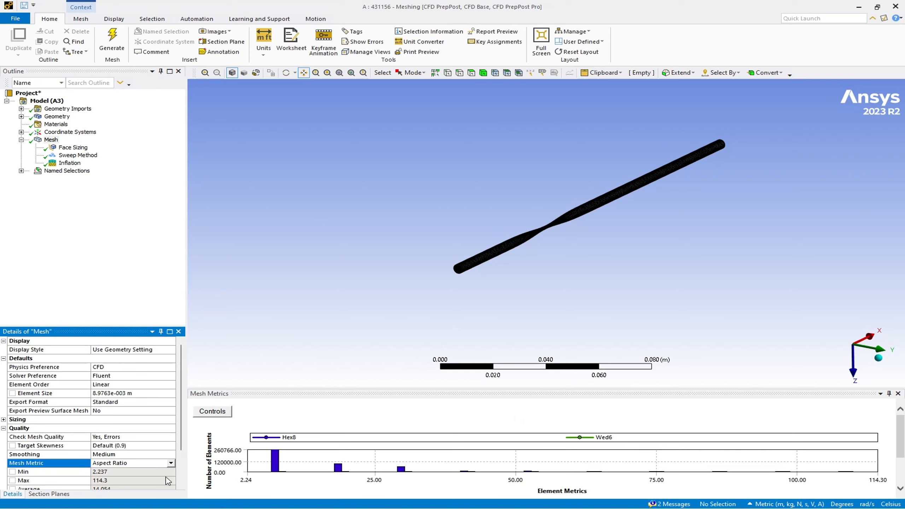
Step: Switch the mesh metric to Orthogonal Quality and review its minimum, maximum and average values
{"action": "left_click", "coordinate": [171, 463]}
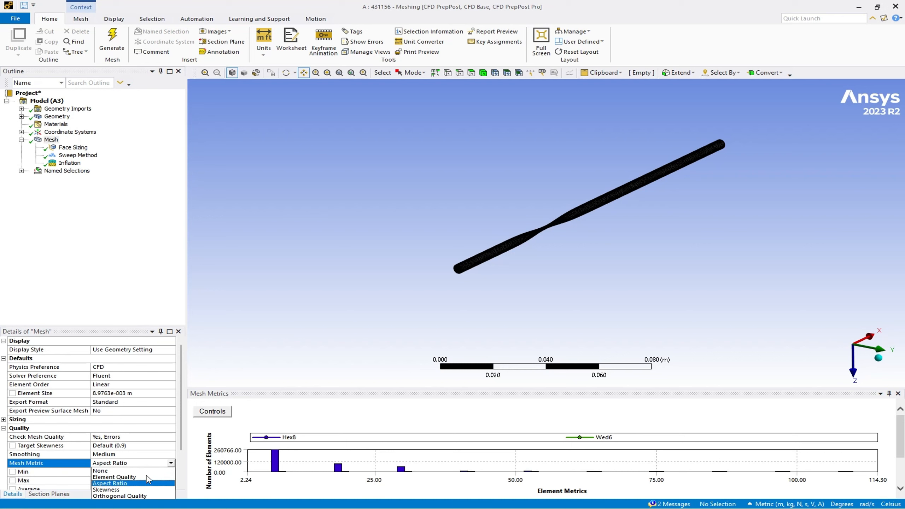
{"action": "left_click", "coordinate": [142, 496]}
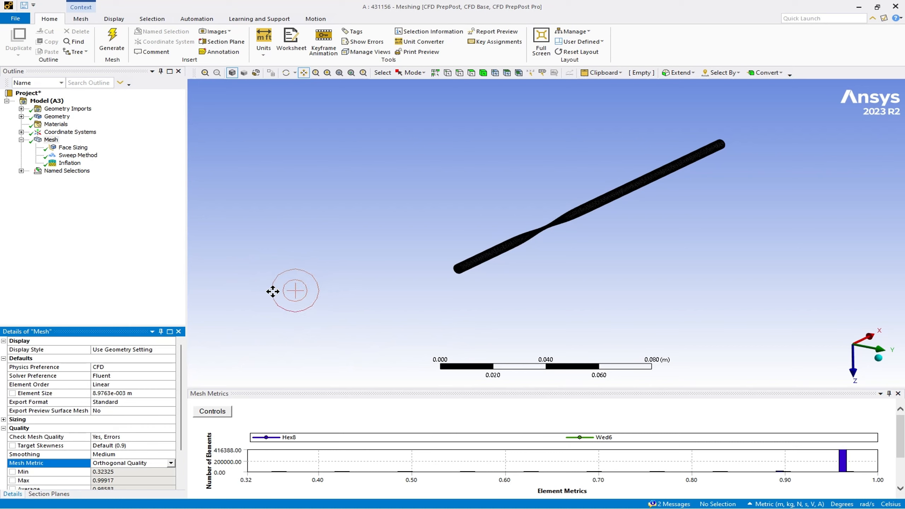
{"action": "scroll", "coordinate": [60, 442], "scroll_direction": "down", "scroll_amount": 2}
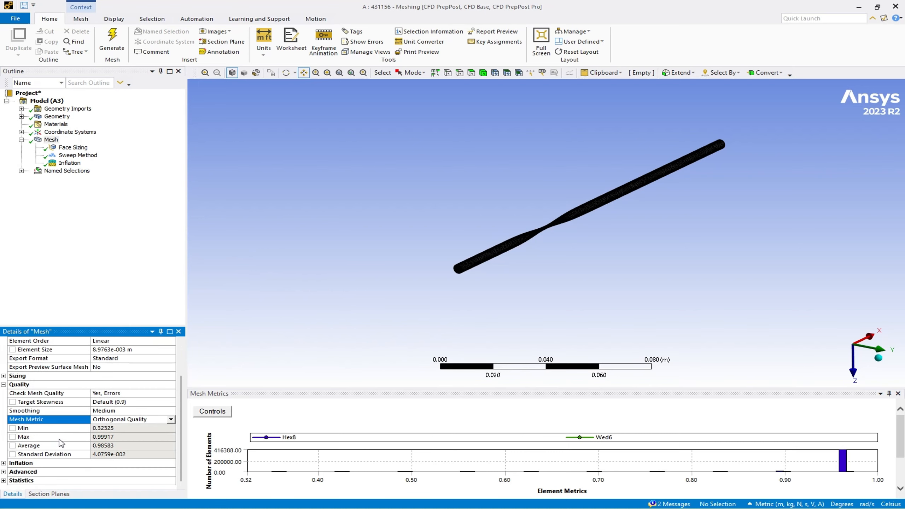
Step: Expand the mesh statistics to read the node and element counts, and collapse the mesh controls in the outline
{"action": "left_click", "coordinate": [4, 480]}
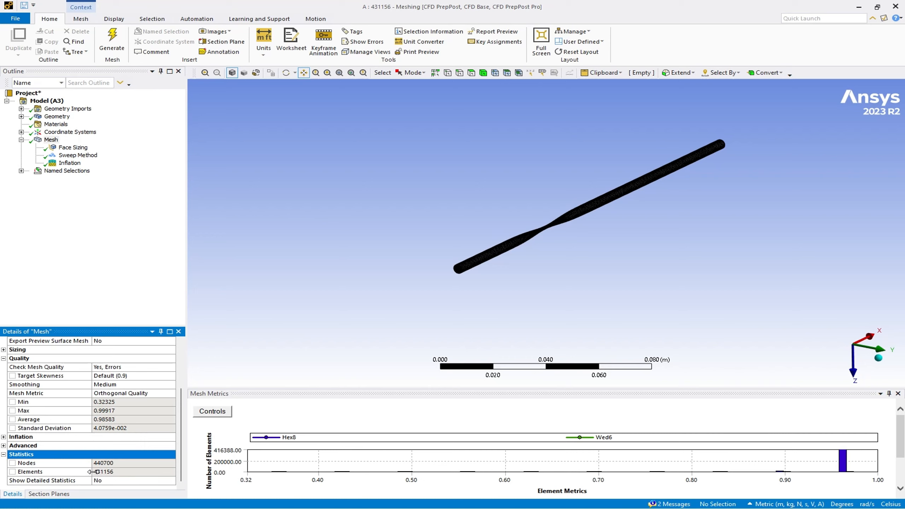
{"action": "left_click_drag", "start_coordinate": [90, 472], "coordinate": [92, 472]}
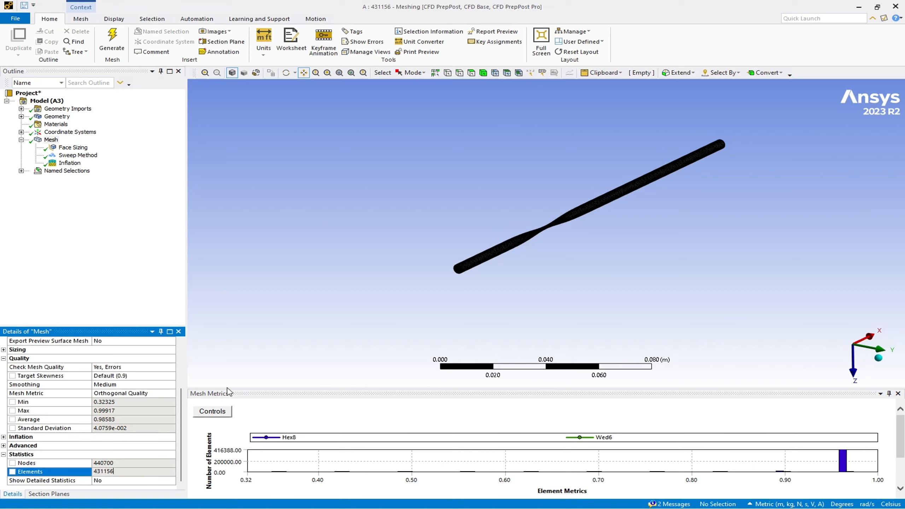
{"action": "left_click", "coordinate": [21, 139]}
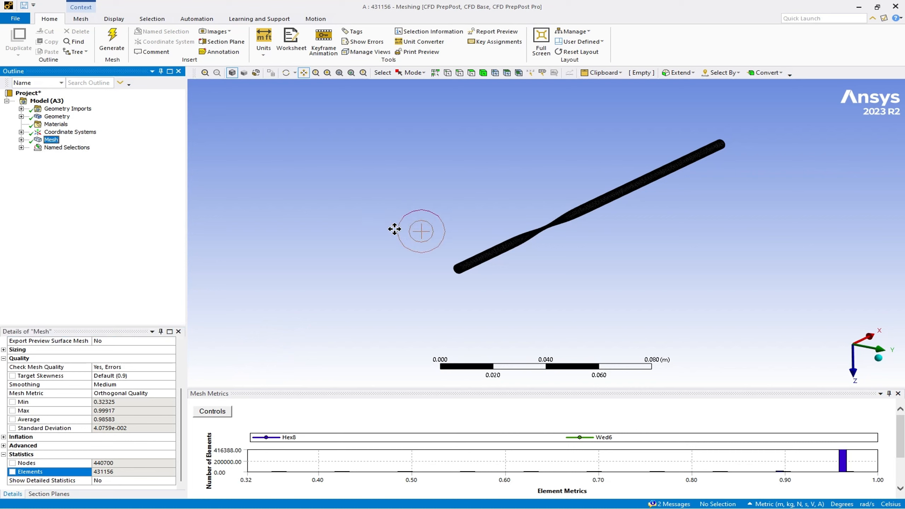
Step: Cut the vessel mesh lengthwise with a vertical section plane through the centre of its end face, viewed along the X axis
{"action": "scroll", "coordinate": [487, 273], "scroll_direction": "up", "scroll_amount": 2}
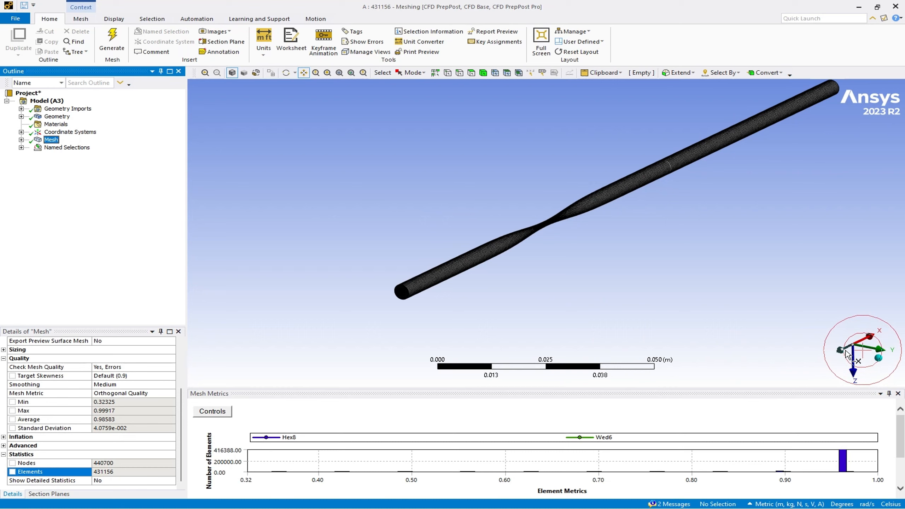
{"action": "left_click", "coordinate": [870, 336]}
{"action": "left_click_drag", "start_coordinate": [658, 197], "coordinate": [593, 266]}
{"action": "scroll", "coordinate": [579, 278], "scroll_direction": "up", "scroll_amount": 5}
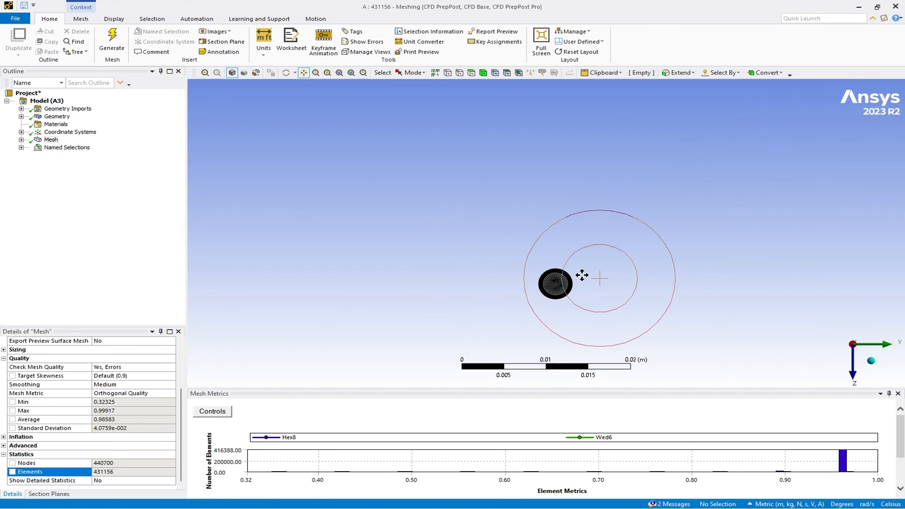
{"action": "left_click_drag", "start_coordinate": [608, 304], "coordinate": [594, 249]}
{"action": "scroll", "coordinate": [574, 229], "scroll_direction": "up", "scroll_amount": 3}
{"action": "scroll", "coordinate": [616, 252], "scroll_direction": "up", "scroll_amount": 1}
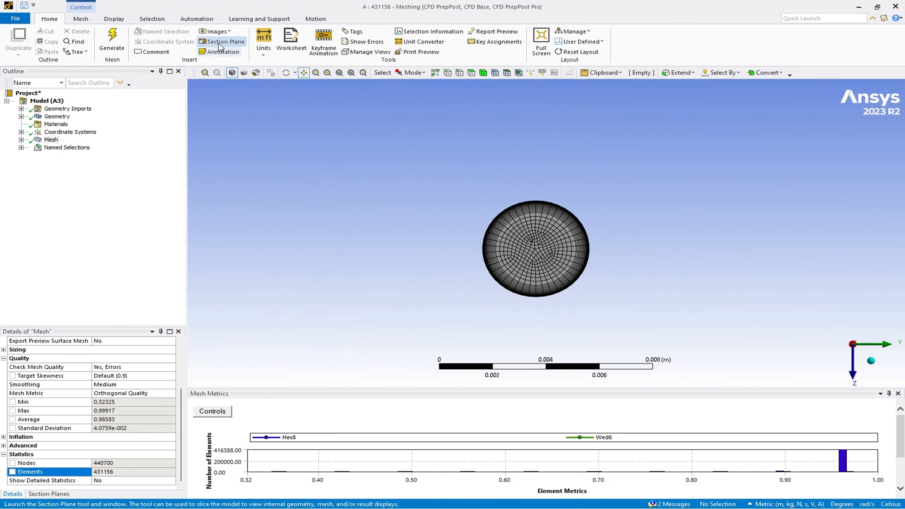
{"action": "left_click", "coordinate": [222, 41]}
{"action": "left_click_drag", "start_coordinate": [534, 165], "coordinate": [537, 345]}
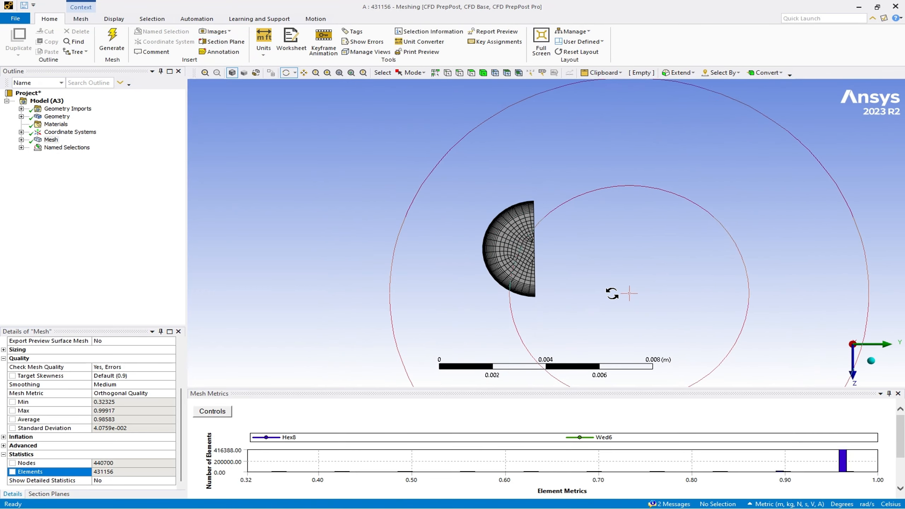
{"action": "left_click_drag", "start_coordinate": [613, 293], "coordinate": [579, 297]}
{"action": "scroll", "coordinate": [564, 292], "scroll_direction": "down", "scroll_amount": 3}
{"action": "scroll", "coordinate": [566, 292], "scroll_direction": "down", "scroll_amount": 3}
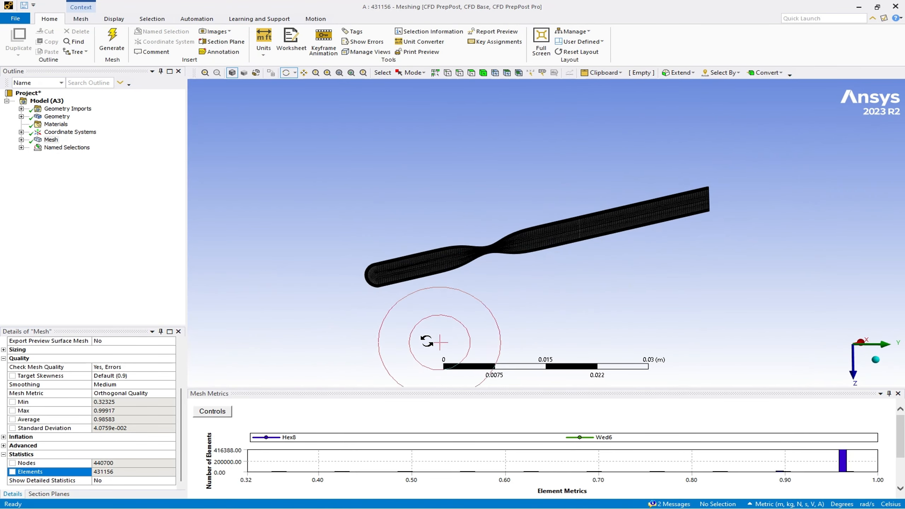
Step: Show whole elements along the vessel's active section plane and examine the mesh layers near its rounded end
{"action": "left_click", "coordinate": [49, 493]}
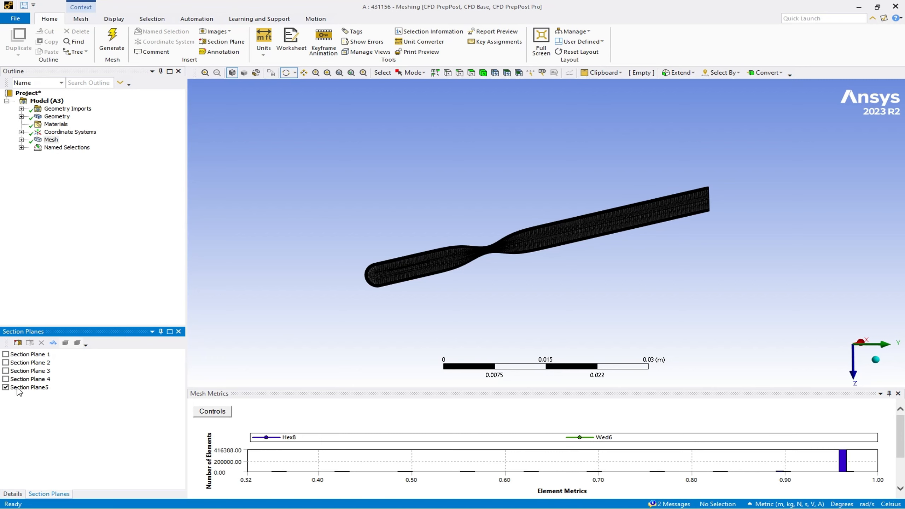
{"action": "left_click", "coordinate": [22, 388]}
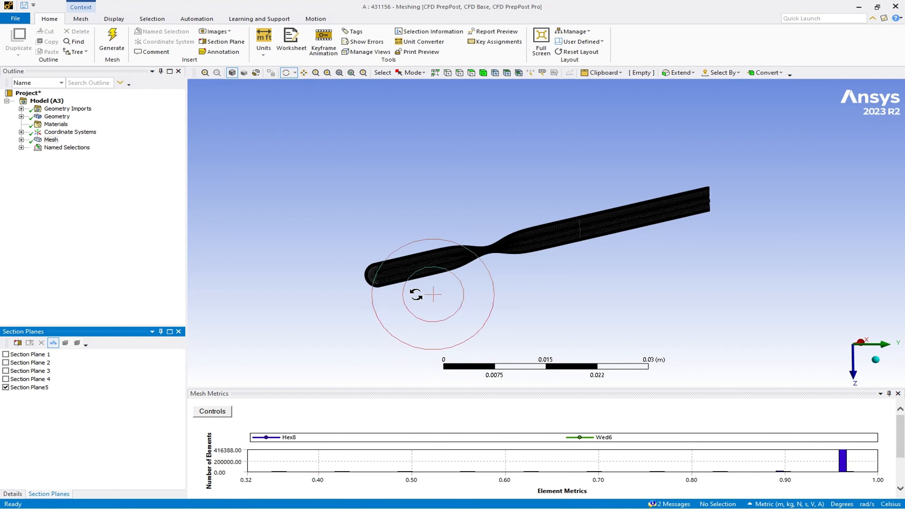
{"action": "scroll", "coordinate": [398, 276], "scroll_direction": "up", "scroll_amount": 5}
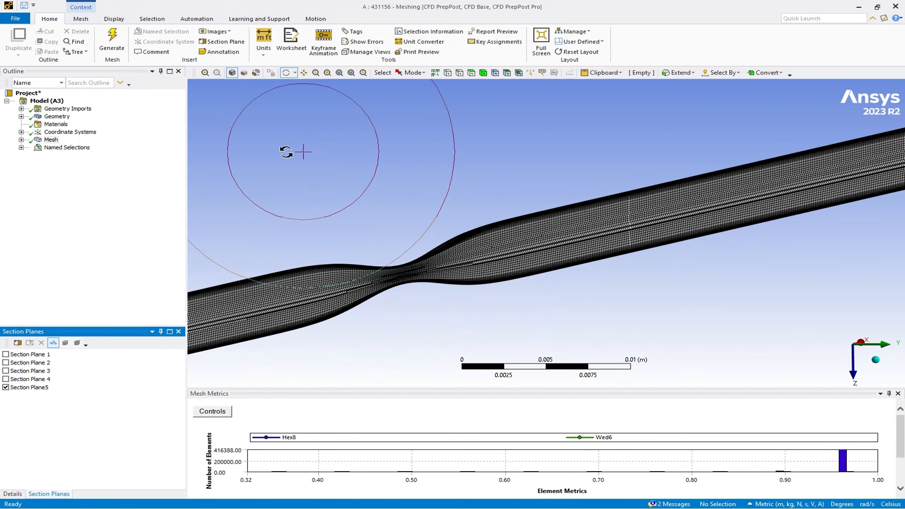
{"action": "left_click", "coordinate": [303, 73]}
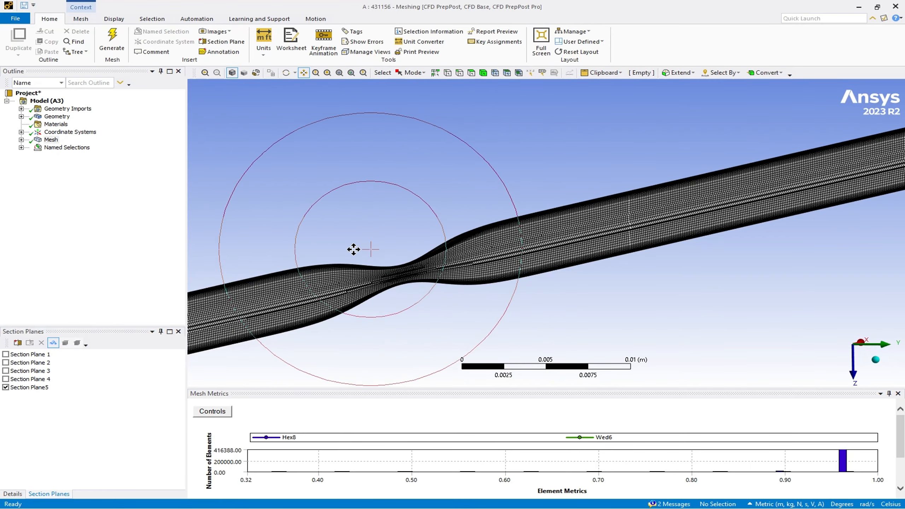
{"action": "left_click_drag", "start_coordinate": [354, 249], "coordinate": [583, 184]}
{"action": "scroll", "coordinate": [342, 303], "scroll_direction": "up", "scroll_amount": 5}
{"action": "left_click_drag", "start_coordinate": [341, 303], "coordinate": [595, 264]}
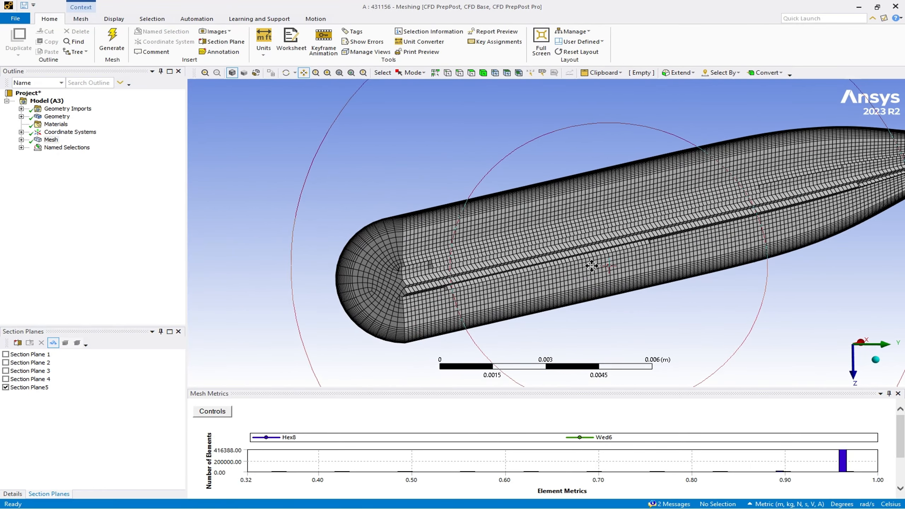
{"action": "scroll", "coordinate": [448, 321], "scroll_direction": "up", "scroll_amount": 3}
{"action": "scroll", "coordinate": [448, 321], "scroll_direction": "down", "scroll_amount": 8}
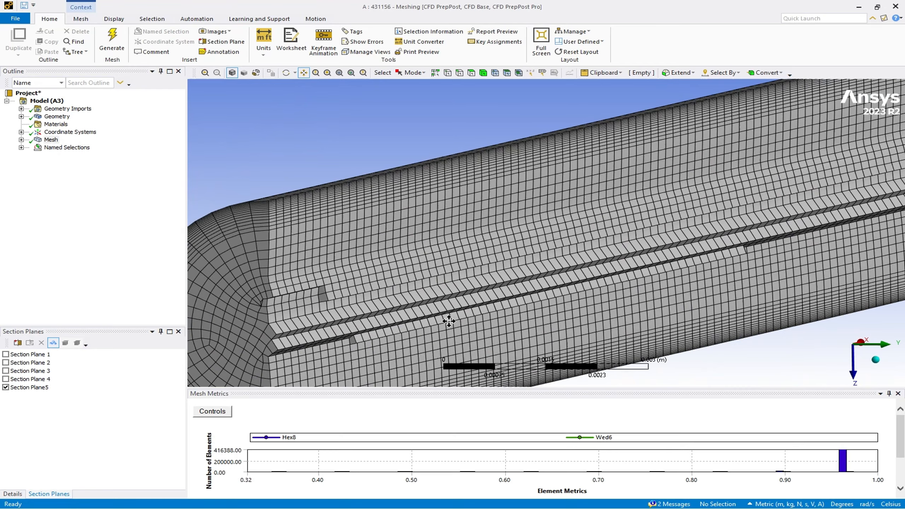
Step: Examine the sectioned mesh through the vessel's narrowed throat and along its straight part to the far end
{"action": "left_click_drag", "start_coordinate": [665, 283], "coordinate": [365, 347]}
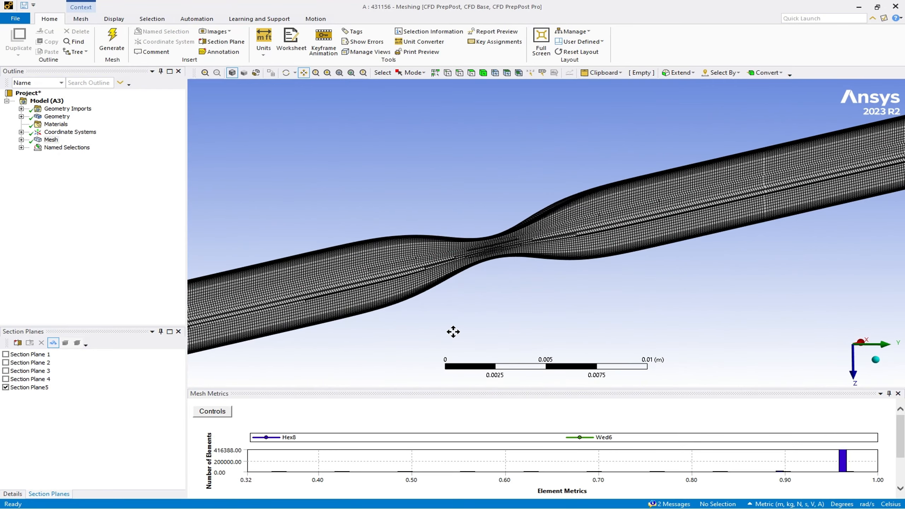
{"action": "left_click_drag", "start_coordinate": [789, 278], "coordinate": [472, 329]}
{"action": "scroll", "coordinate": [654, 256], "scroll_direction": "up", "scroll_amount": 3}
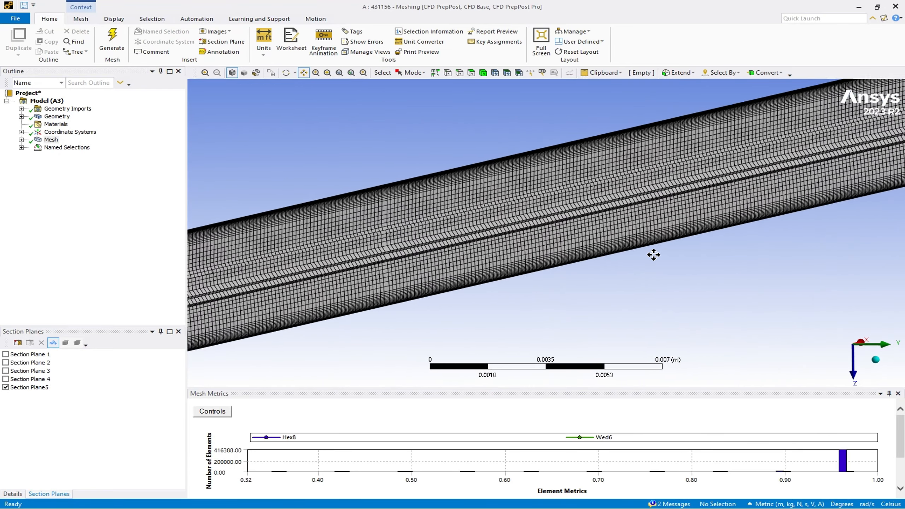
{"action": "scroll", "coordinate": [654, 255], "scroll_direction": "down", "scroll_amount": 2}
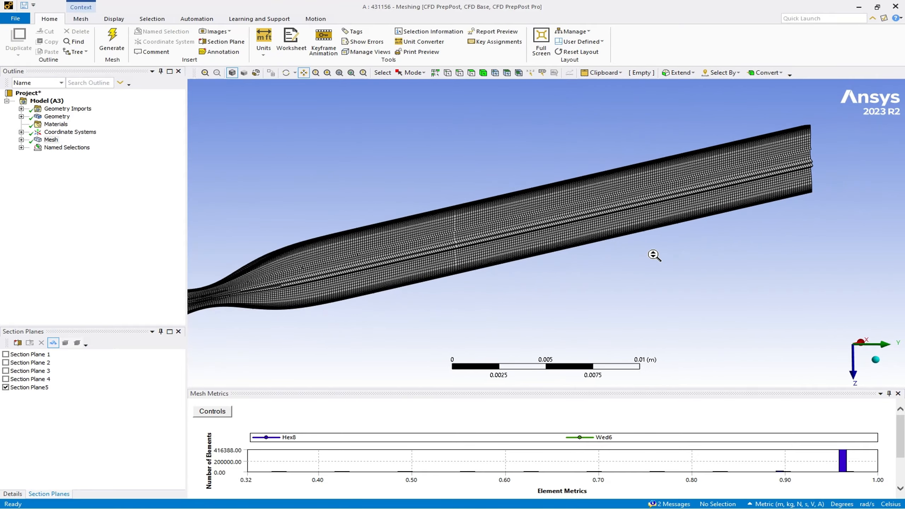
{"action": "left_click_drag", "start_coordinate": [309, 258], "coordinate": [489, 265]}
{"action": "scroll", "coordinate": [489, 265], "scroll_direction": "up", "scroll_amount": 5}
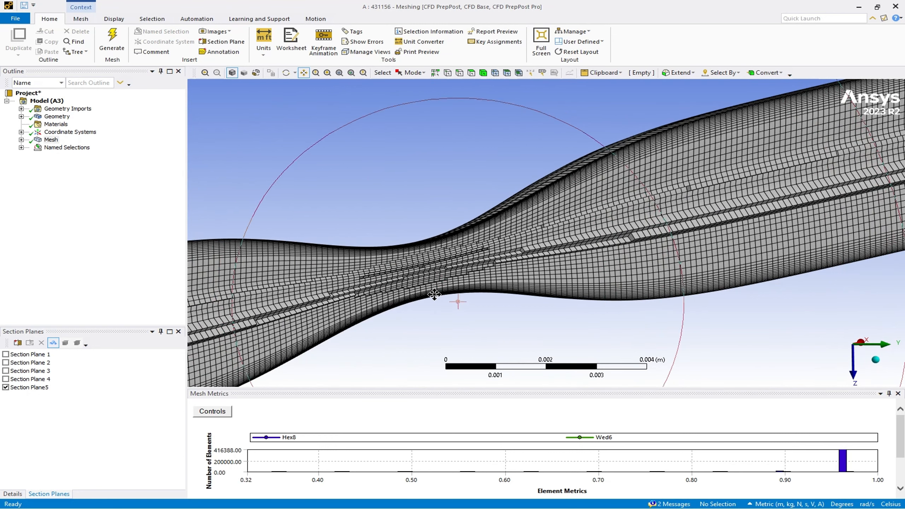
{"action": "scroll", "coordinate": [454, 307], "scroll_direction": "down", "scroll_amount": 10}
{"action": "left_click_drag", "start_coordinate": [465, 304], "coordinate": [488, 271]}
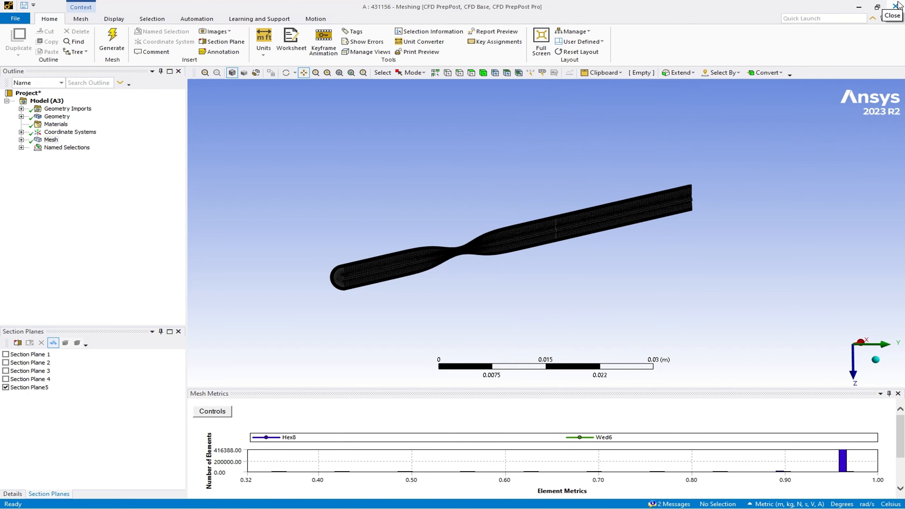
Step: Close the meshing window and open the Solution cell of the Fluid Flow (Fluent) system from Workbench in Fluent
{"action": "left_click", "coordinate": [896, 6]}
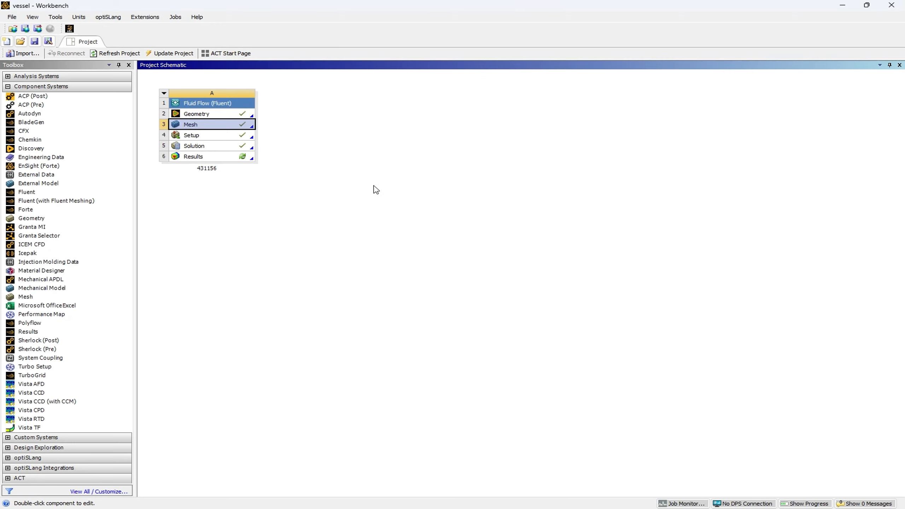
{"action": "right_click", "coordinate": [193, 148]}
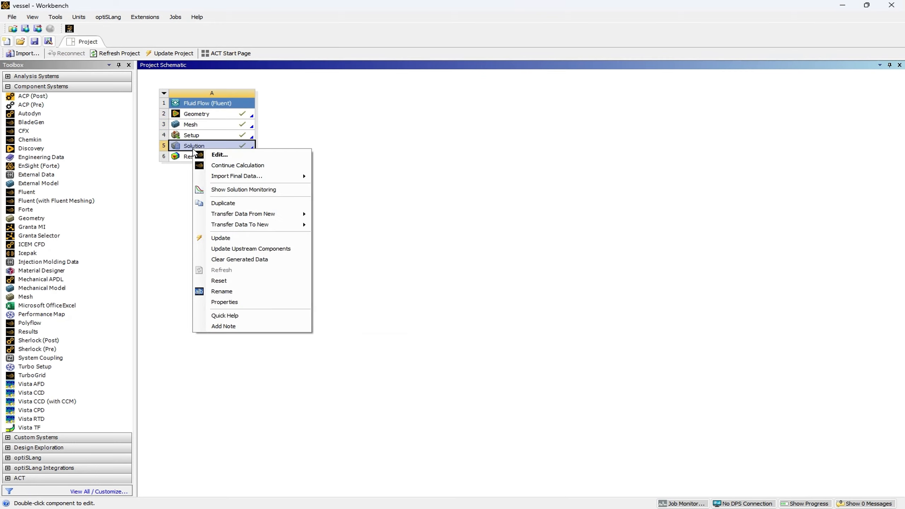
{"action": "left_click", "coordinate": [218, 155]}
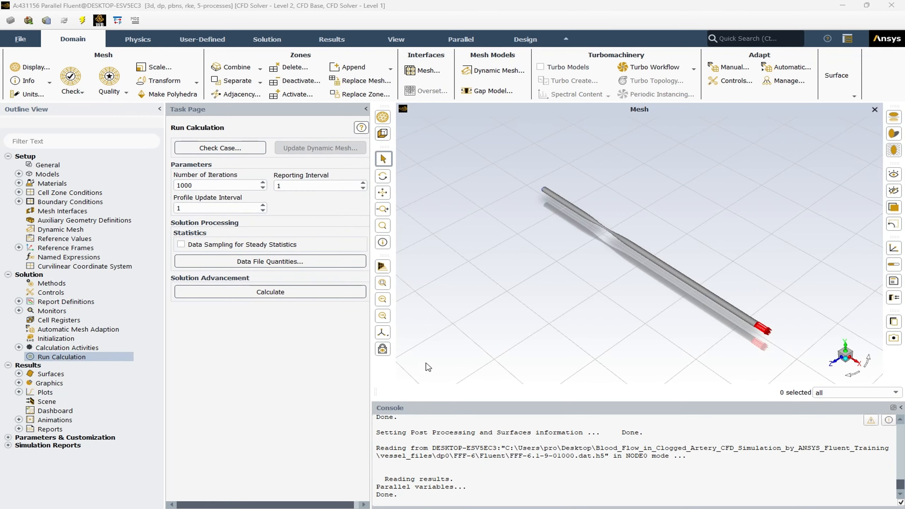
Step: Hide the ground plane grid beneath the vessel, viewed at an angle from its inlet end
{"action": "left_click_drag", "start_coordinate": [607, 313], "coordinate": [714, 251]}
{"action": "left_click_drag", "start_coordinate": [609, 295], "coordinate": [778, 287]}
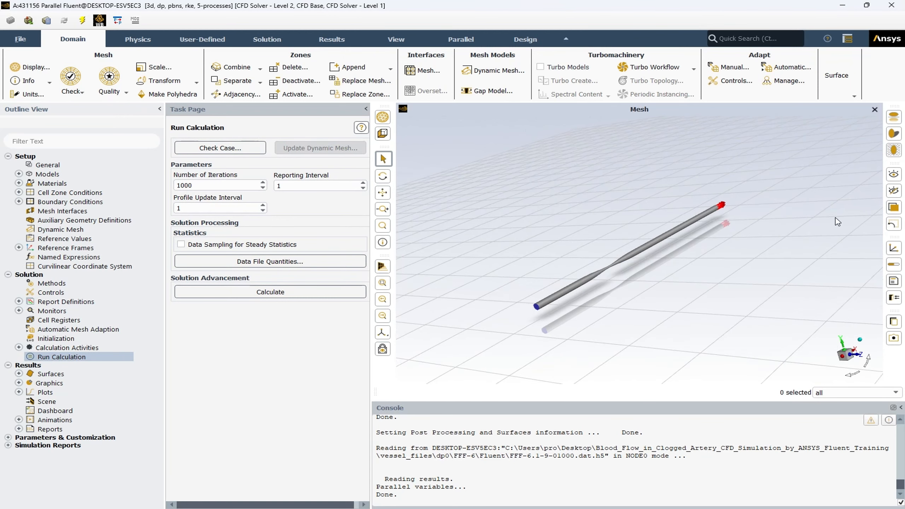
{"action": "left_click", "coordinate": [894, 151]}
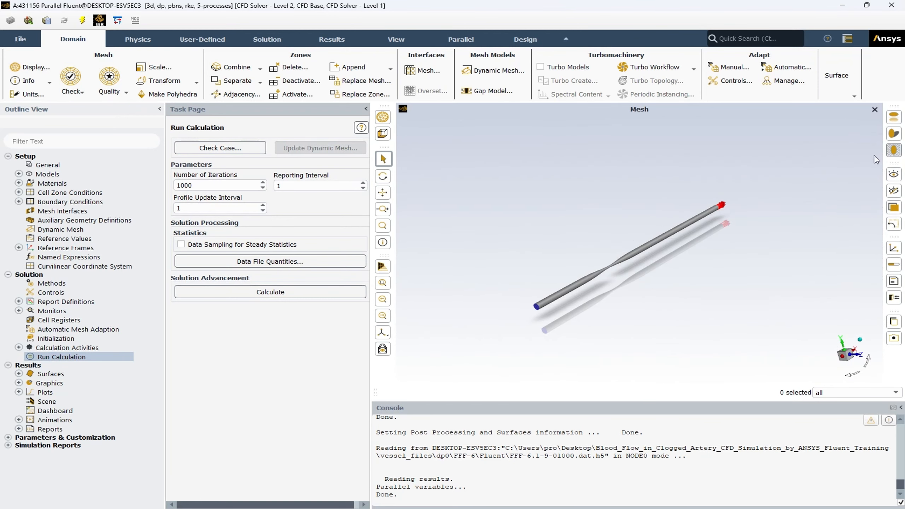
{"action": "left_click_drag", "start_coordinate": [724, 242], "coordinate": [755, 236]}
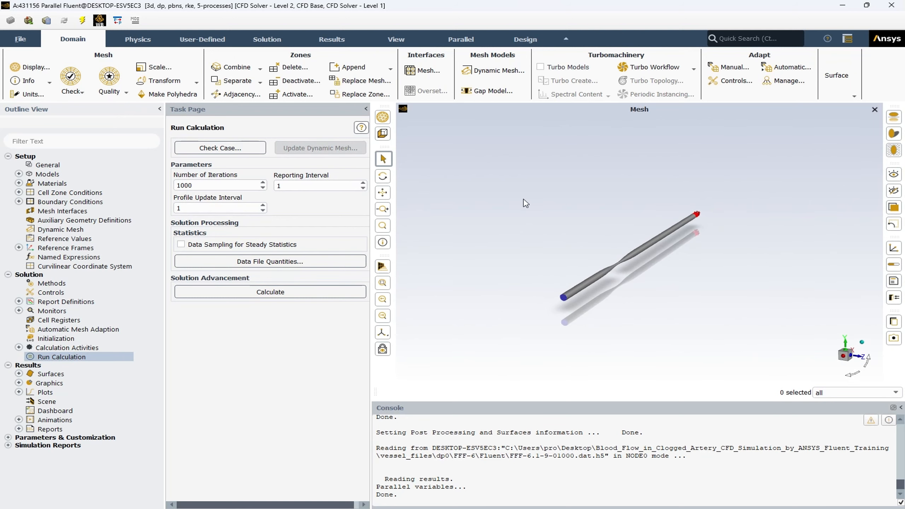
Step: Set the mesh display to show the inlet, outlet and wall surfaces without interior-solid
{"action": "left_click", "coordinate": [382, 118]}
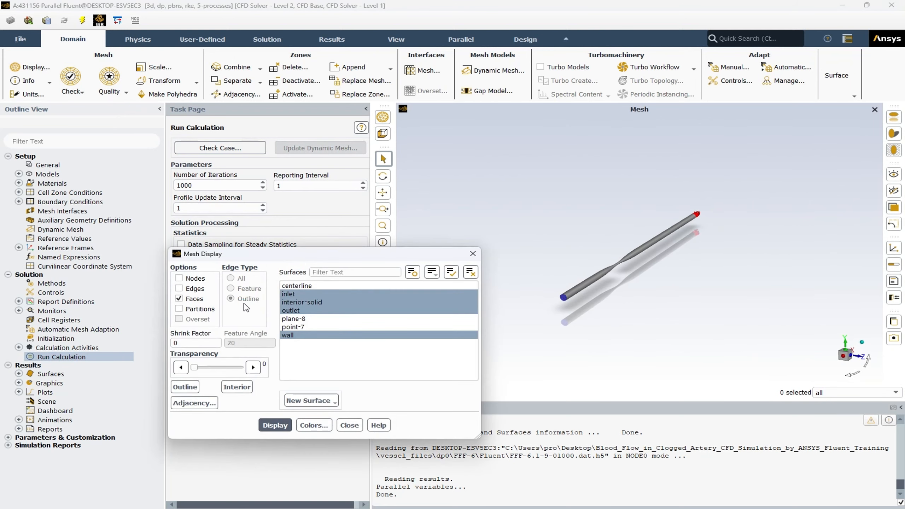
{"action": "left_click", "coordinate": [300, 295]}
{"action": "left_click", "coordinate": [296, 336]}
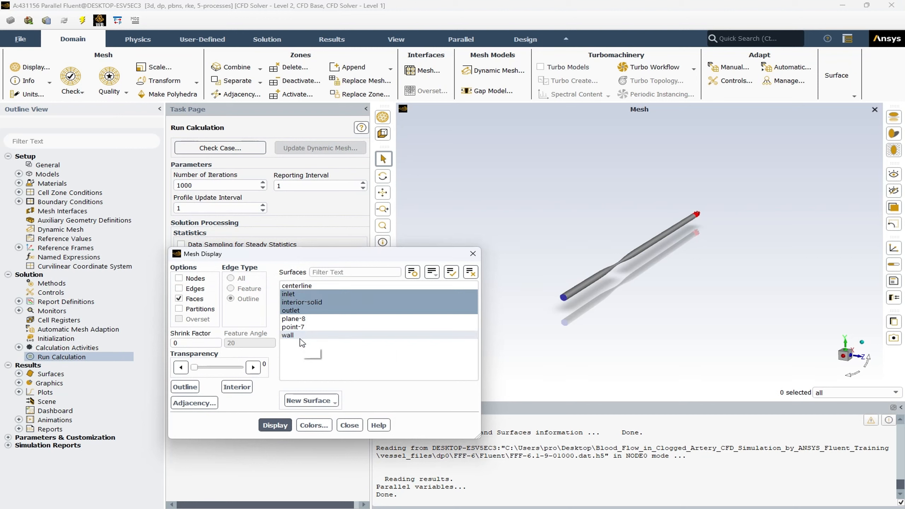
{"action": "left_click", "coordinate": [275, 425]}
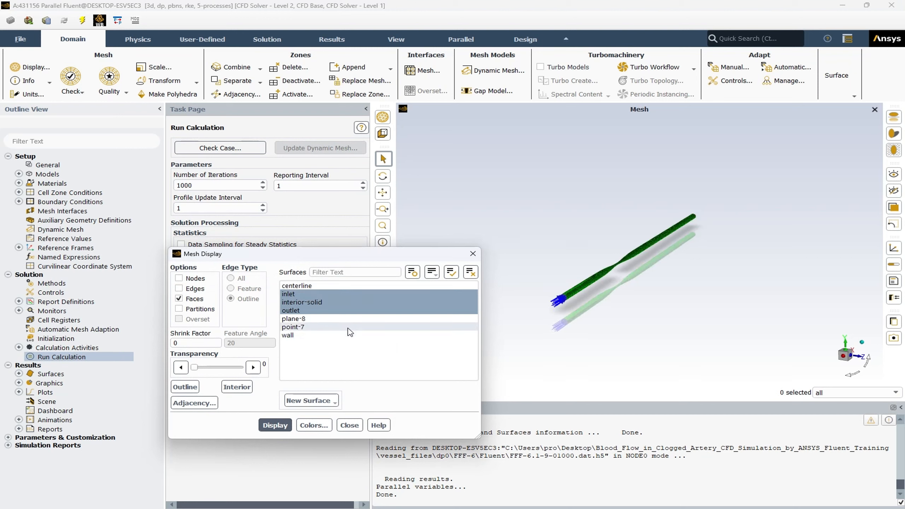
{"action": "left_click", "coordinate": [315, 303]}
{"action": "left_click", "coordinate": [271, 425]}
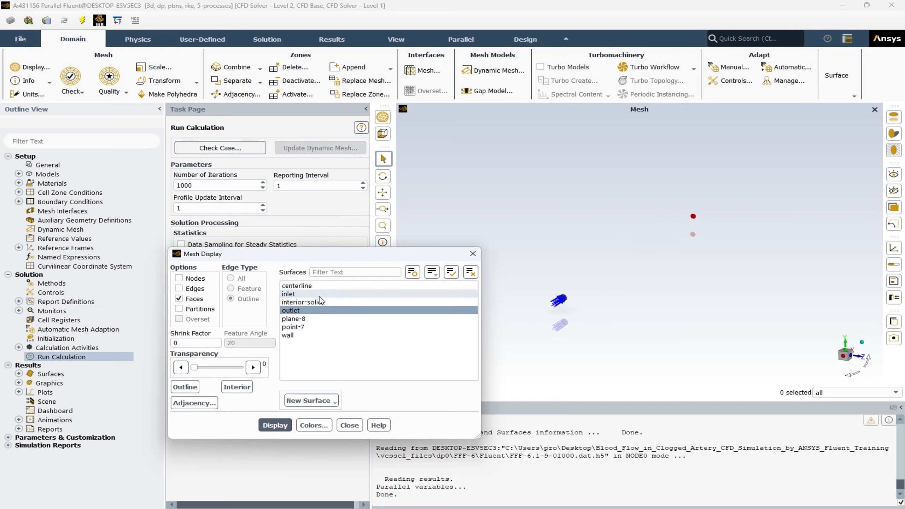
{"action": "left_click", "coordinate": [290, 335]}
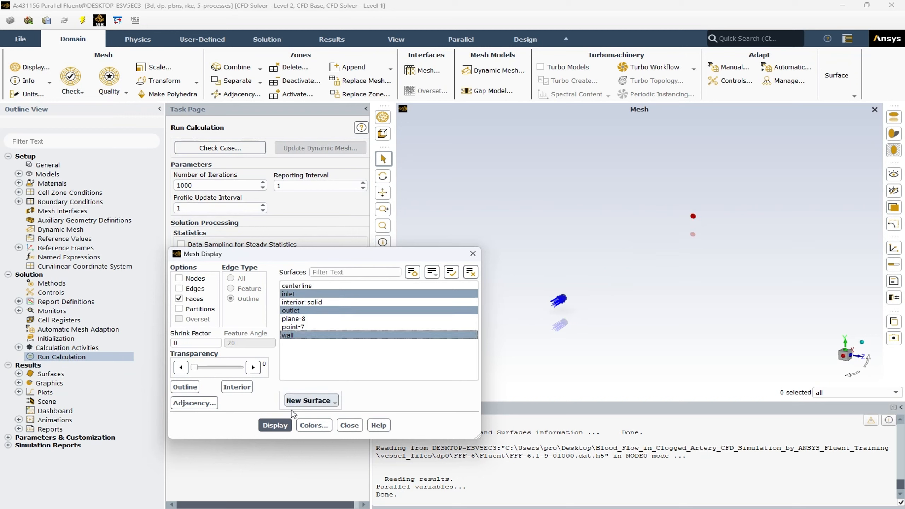
{"action": "left_click", "coordinate": [275, 425]}
{"action": "left_click", "coordinate": [349, 425]}
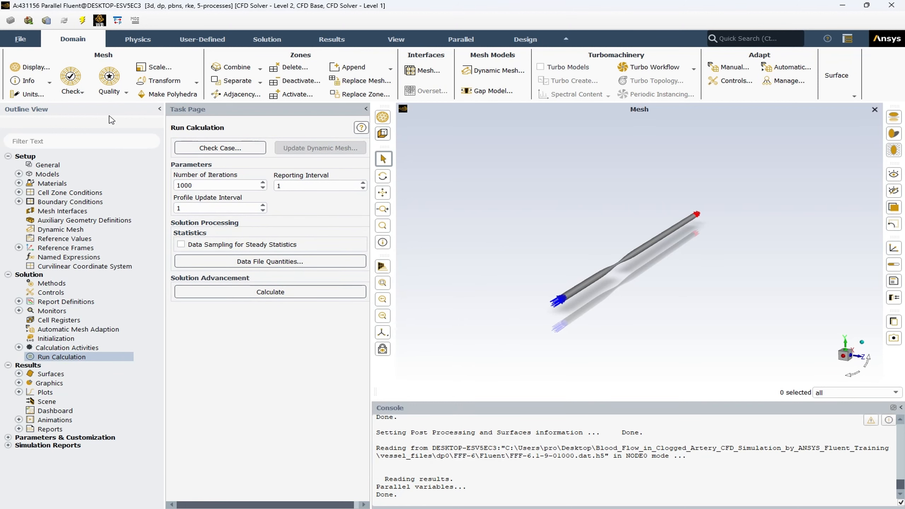
Step: Run the mesh check, read its outcome, and report the mesh quality to examine the minimum orthogonal quality
{"action": "left_click", "coordinate": [57, 166]}
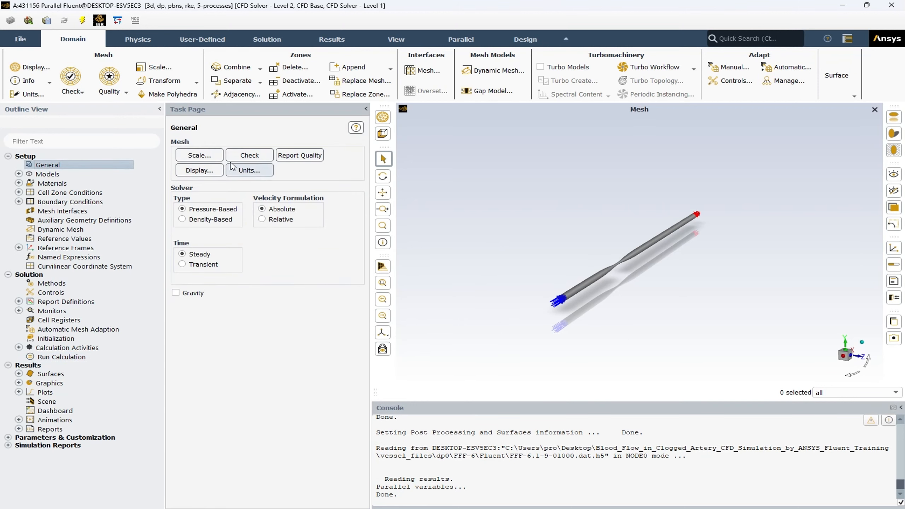
{"action": "left_click", "coordinate": [250, 156]}
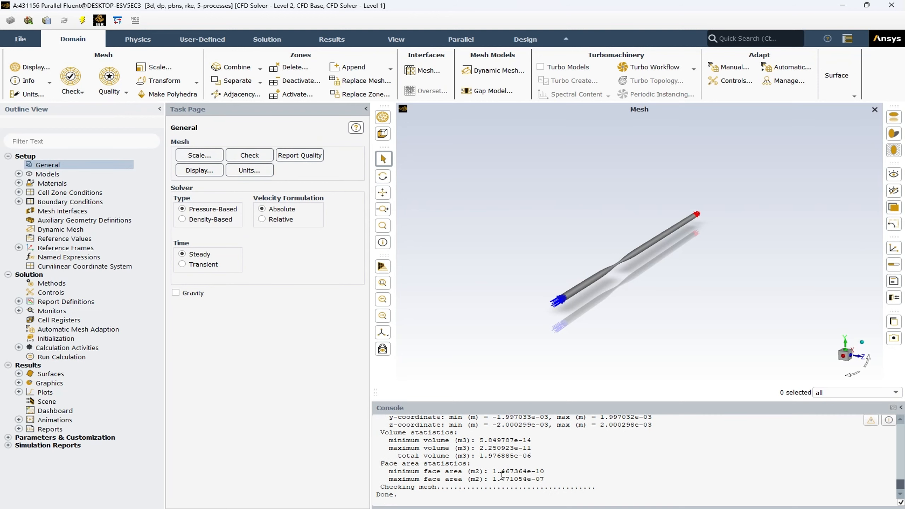
{"action": "left_click_drag", "start_coordinate": [413, 496], "coordinate": [374, 496]}
{"action": "left_click", "coordinate": [416, 493]}
{"action": "left_click", "coordinate": [303, 159]}
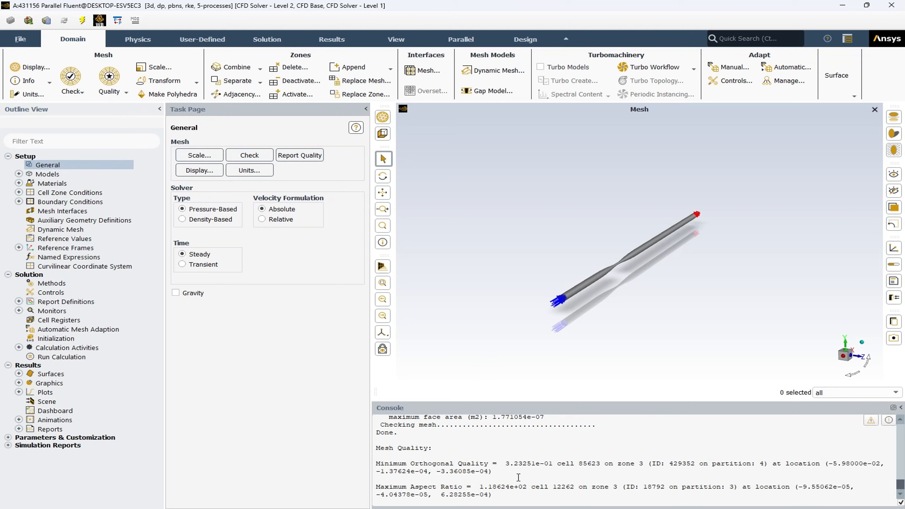
{"action": "left_click_drag", "start_coordinate": [507, 464], "coordinate": [551, 464]}
Step: Report the mesh size in the console and read the cell count
{"action": "left_click", "coordinate": [29, 81]}
{"action": "left_click", "coordinate": [34, 95]}
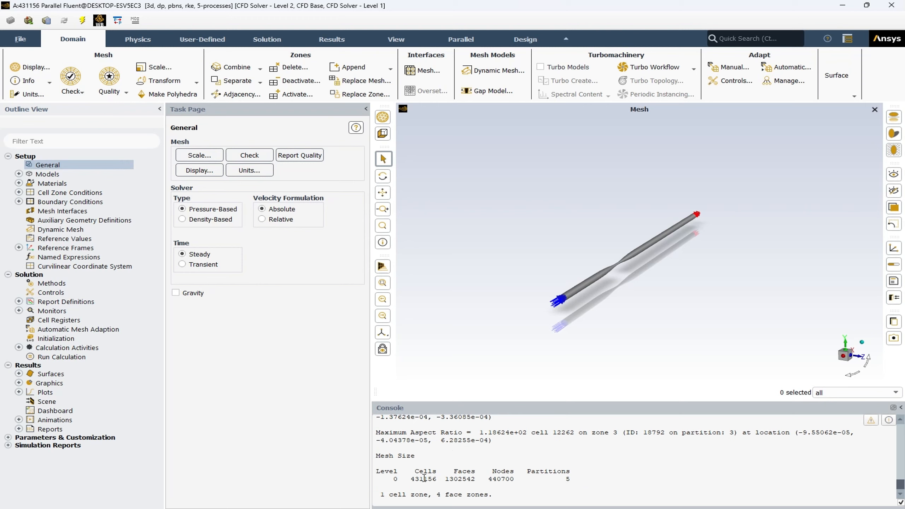
{"action": "double_click", "coordinate": [420, 478]}
{"action": "left_click", "coordinate": [429, 479]}
Step: Display all mesh edges together with the faces on the inlet, outlet and wall, and inspect the surface mesh
{"action": "left_click", "coordinate": [382, 117]}
{"action": "left_click", "coordinate": [179, 288]}
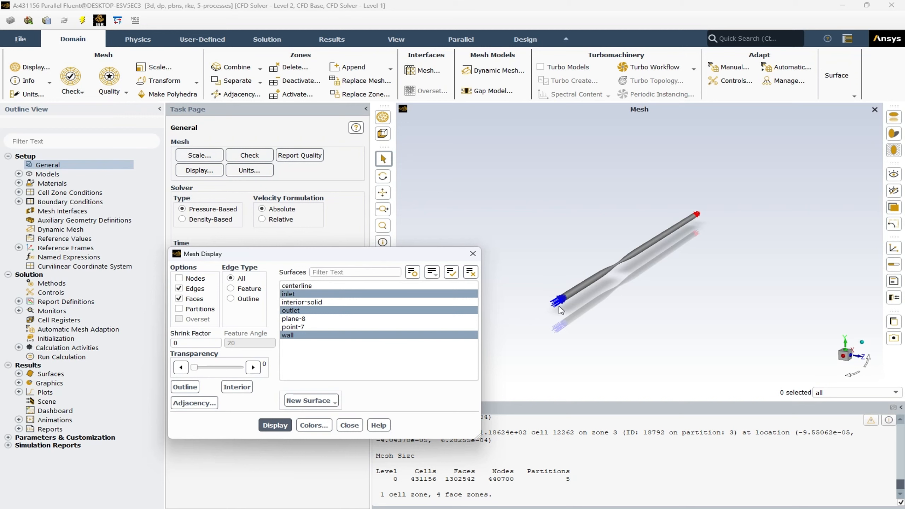
{"action": "left_click", "coordinate": [275, 425]}
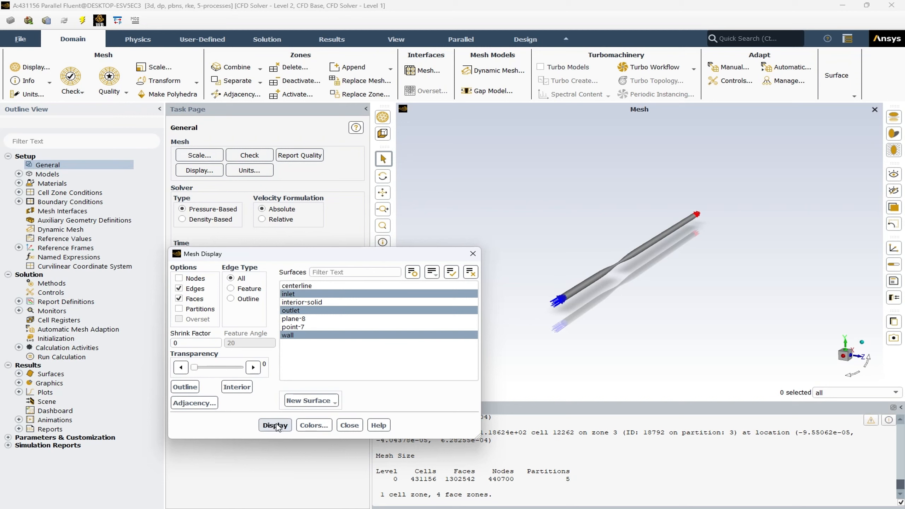
{"action": "scroll", "coordinate": [588, 283], "scroll_direction": "up", "scroll_amount": 2}
{"action": "scroll", "coordinate": [588, 284], "scroll_direction": "up", "scroll_amount": 3}
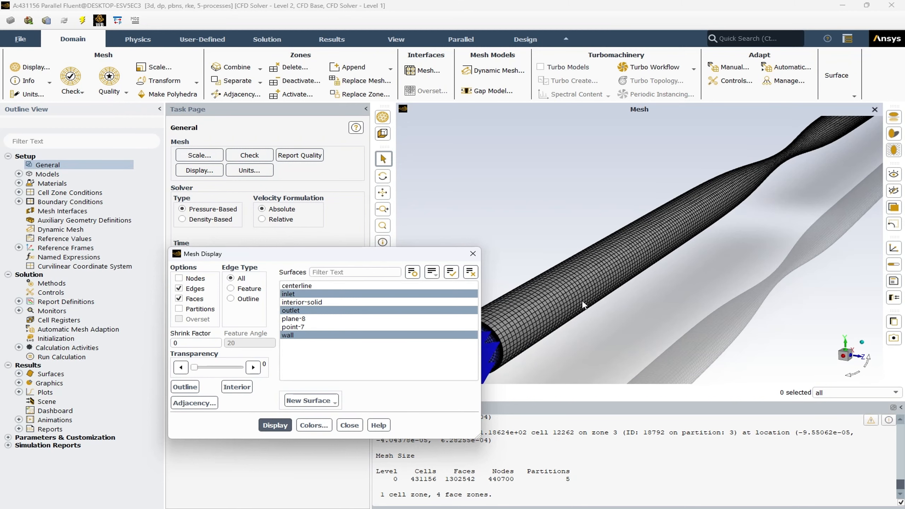
{"action": "scroll", "coordinate": [583, 305], "scroll_direction": "down", "scroll_amount": 5}
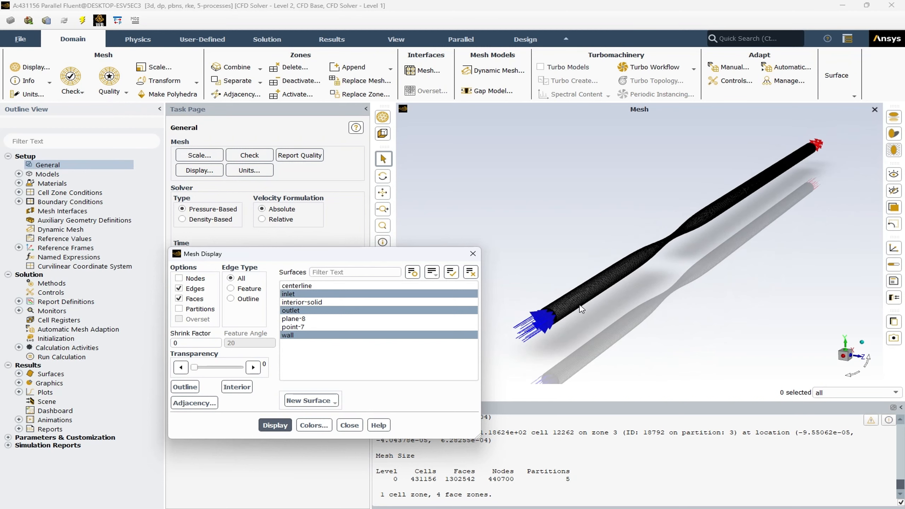
{"action": "left_click", "coordinate": [349, 425]}
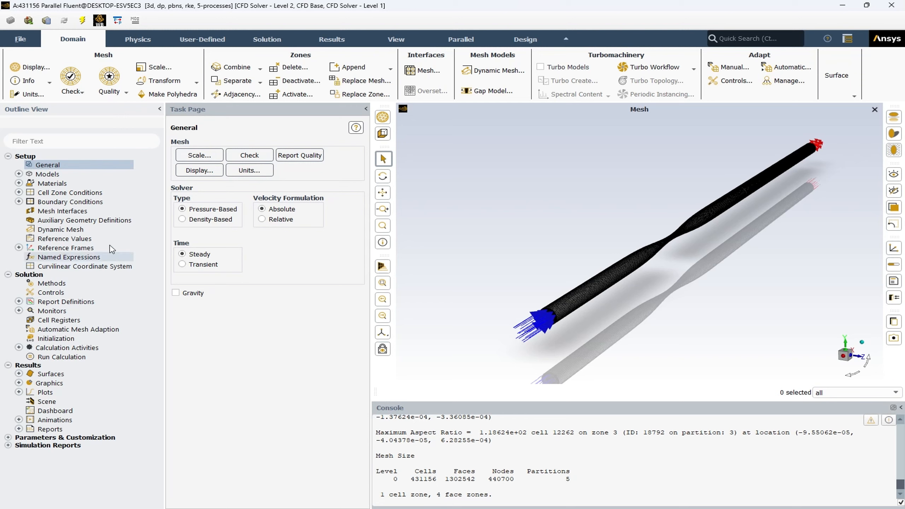
Step: Review the viscous model settings and accept the Realizable k-epsilon model with Standard Wall Functions
{"action": "double_click", "coordinate": [59, 175]}
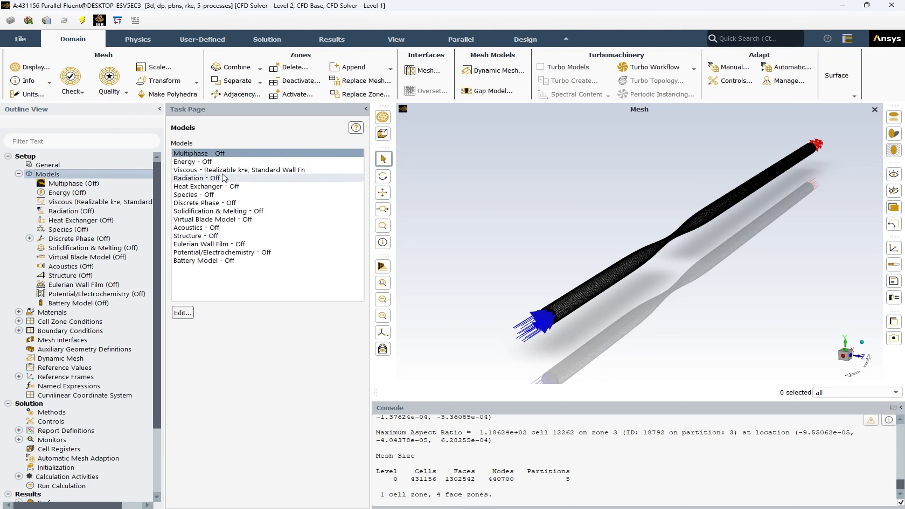
{"action": "double_click", "coordinate": [199, 171]}
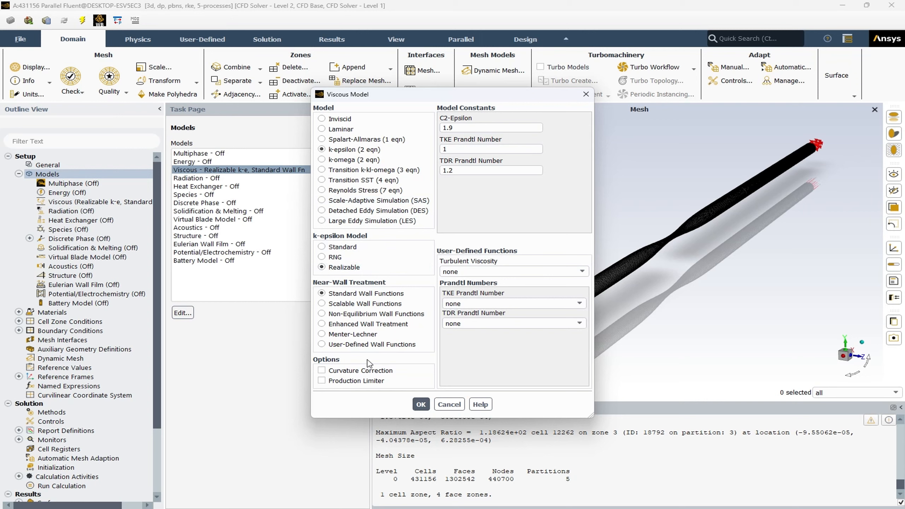
{"action": "left_click", "coordinate": [421, 404]}
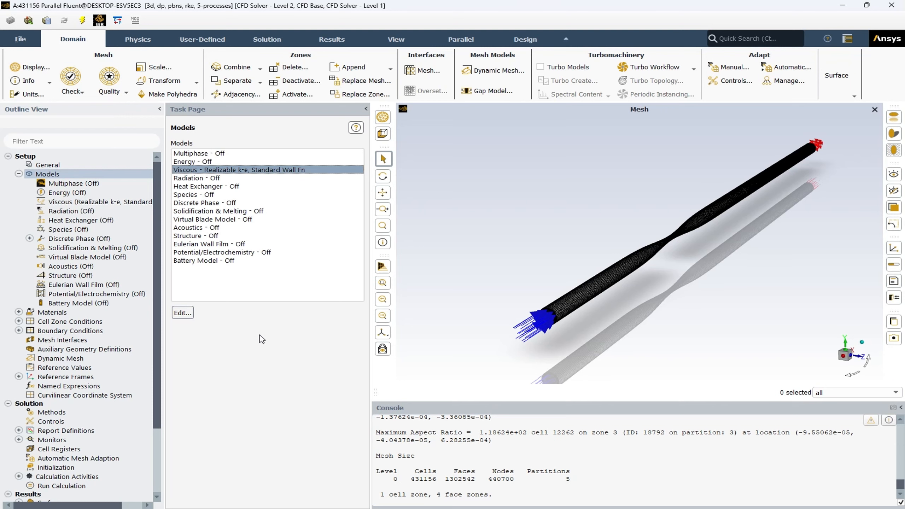
Step: Open the blood fluid material and review its density and viscosity settings
{"action": "left_click", "coordinate": [20, 174]}
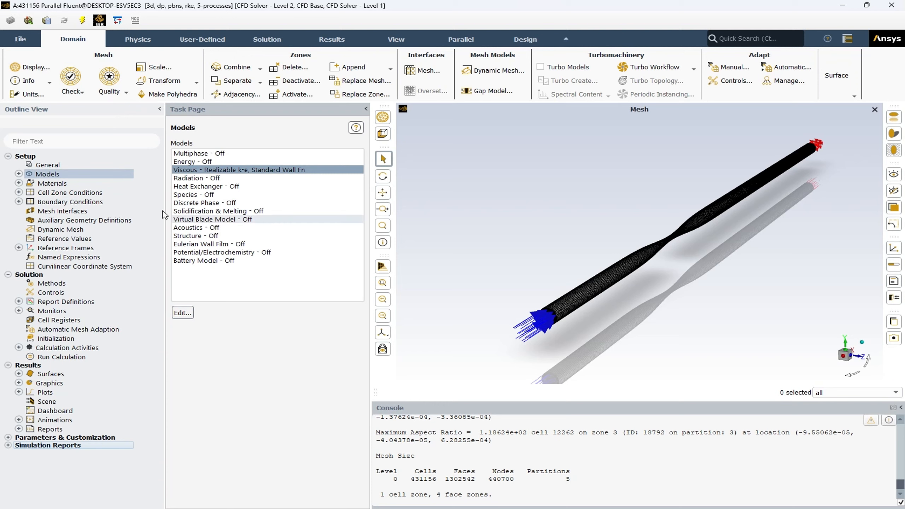
{"action": "double_click", "coordinate": [50, 184]}
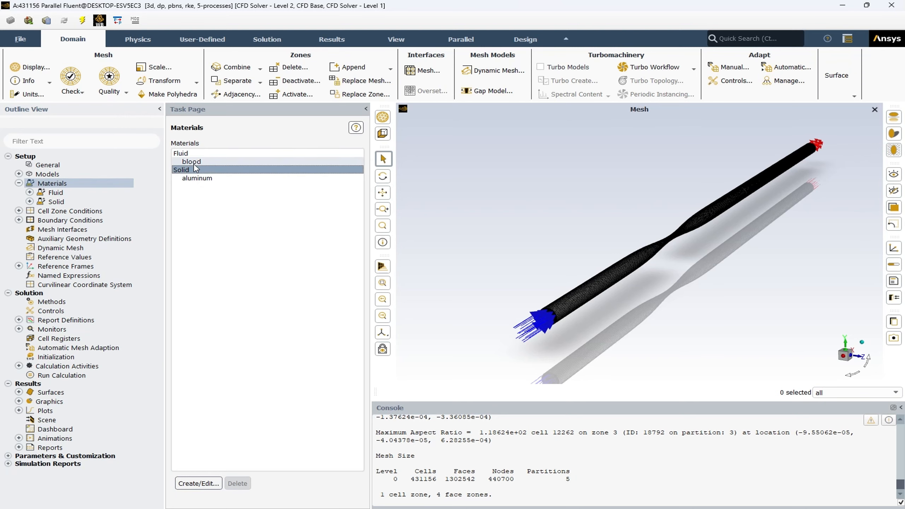
{"action": "left_click", "coordinate": [196, 166]}
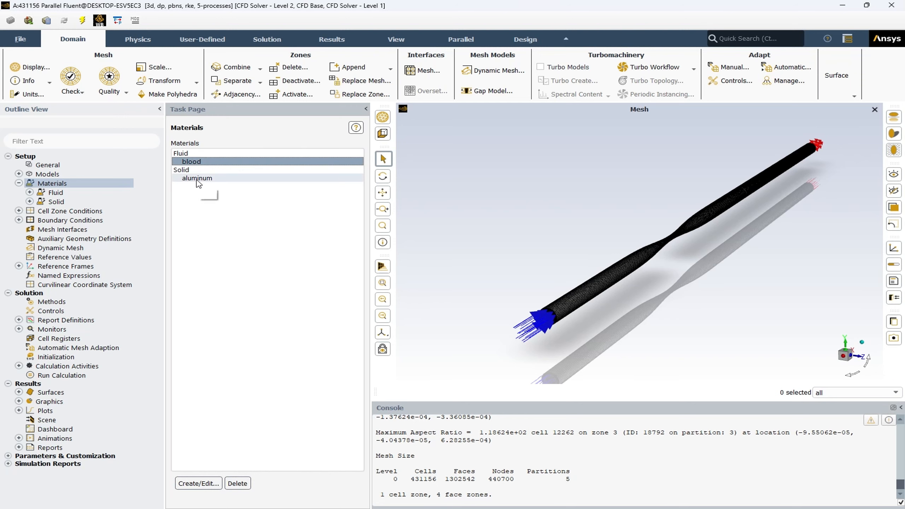
{"action": "double_click", "coordinate": [194, 162]}
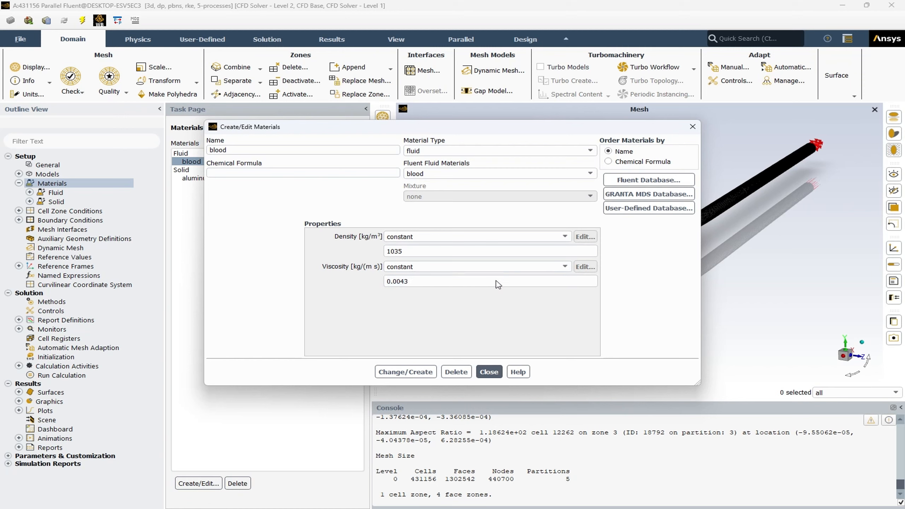
Step: Browse the fluid and solid materials in the Fluent database, leaving the blood material as is
{"action": "left_click", "coordinate": [651, 180]}
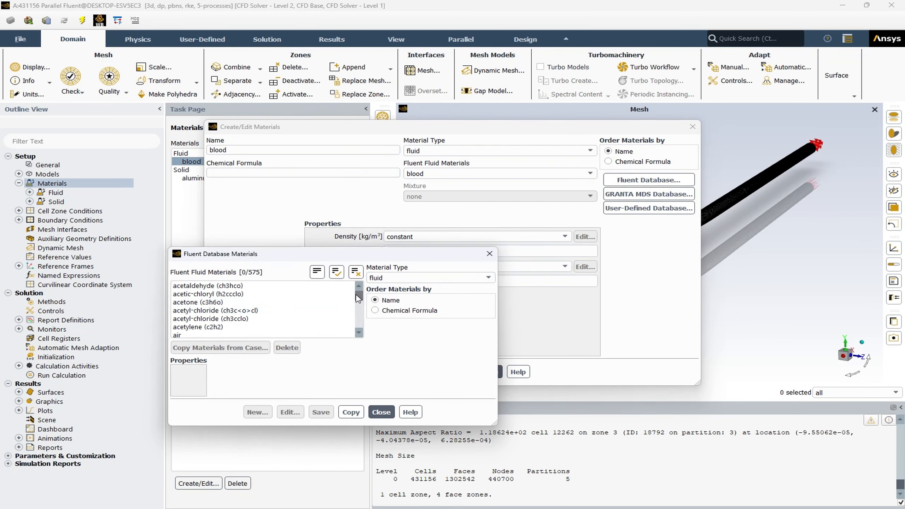
{"action": "mouse_move", "coordinate": [359, 296]}
{"action": "left_mouse_down"}
{"action": "mouse_move", "coordinate": [365, 329]}
{"action": "mouse_move", "coordinate": [359, 294]}
{"action": "left_mouse_up"}
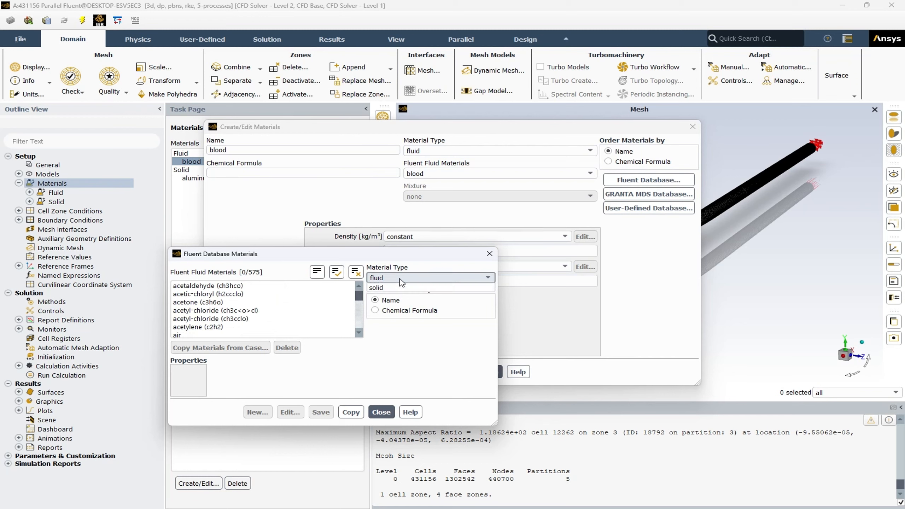
{"action": "left_click", "coordinate": [402, 278]}
{"action": "left_click", "coordinate": [400, 296]}
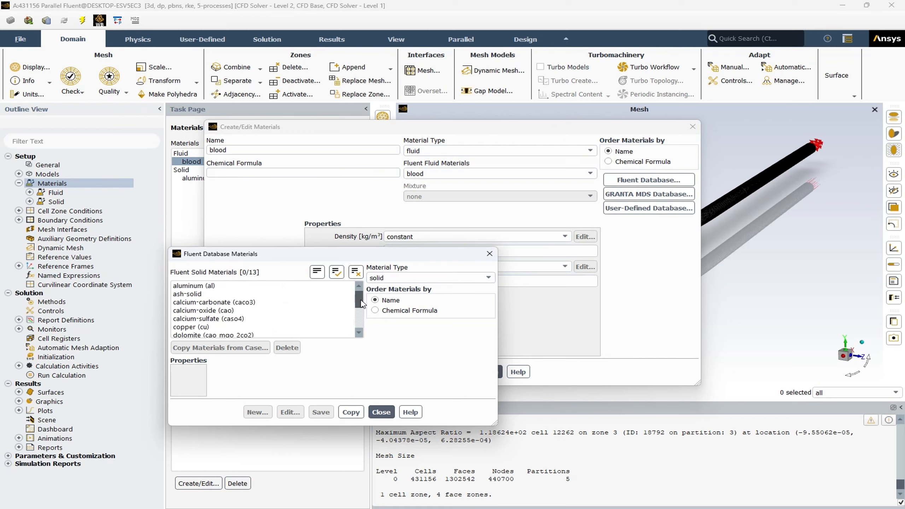
{"action": "left_click_drag", "start_coordinate": [361, 296], "coordinate": [359, 321]}
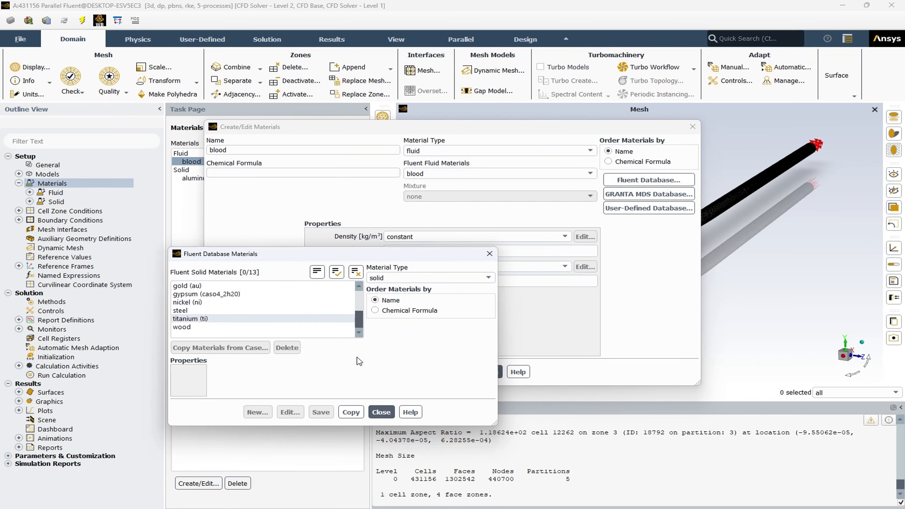
{"action": "left_click", "coordinate": [381, 412]}
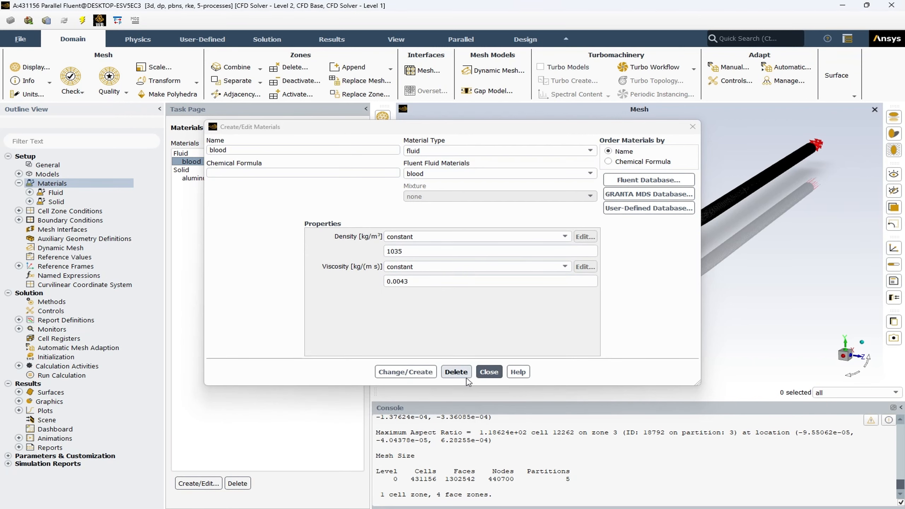
{"action": "left_click", "coordinate": [489, 372]}
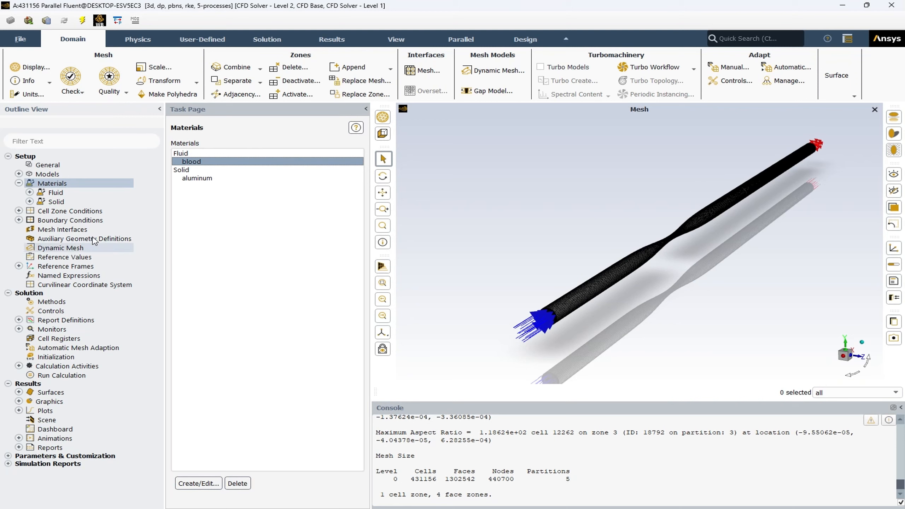
Step: Review the cell zone conditions of the solid zone, including its assigned material and reference frame
{"action": "left_click", "coordinate": [18, 182]}
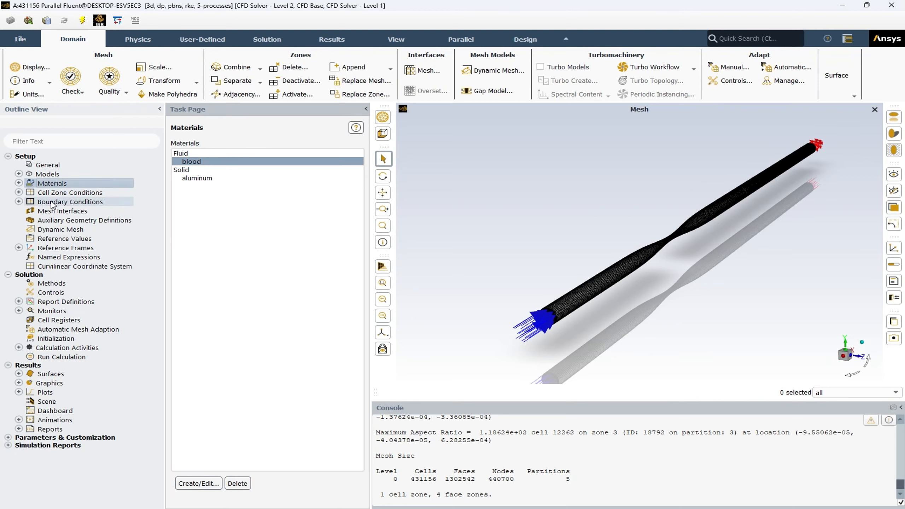
{"action": "double_click", "coordinate": [63, 193]}
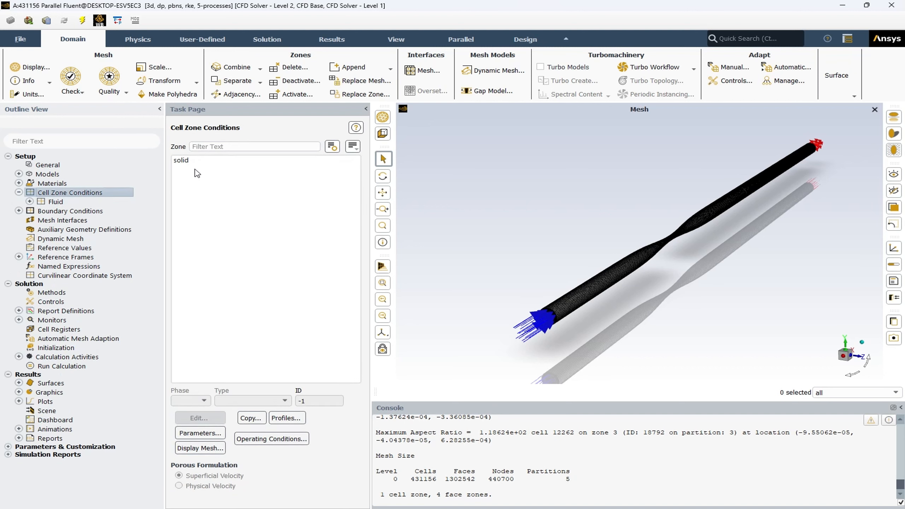
{"action": "left_click", "coordinate": [180, 162]}
{"action": "double_click", "coordinate": [180, 161]}
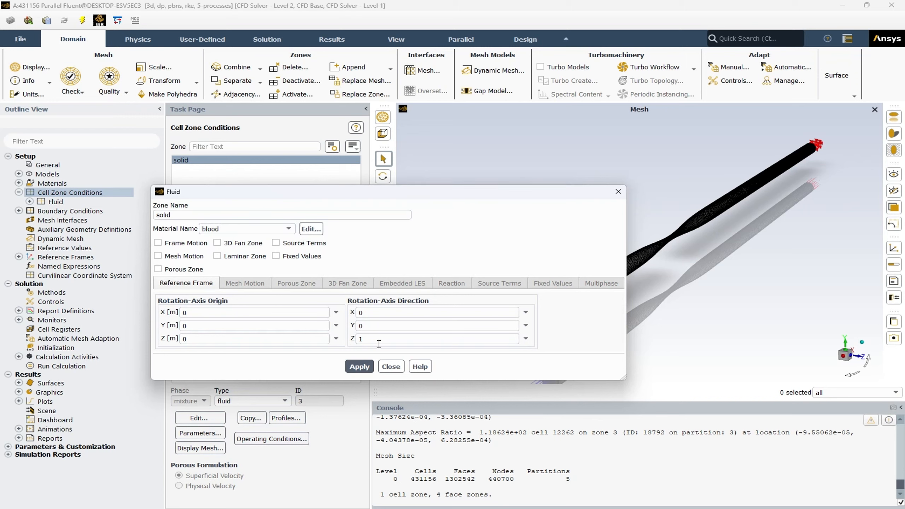
{"action": "left_click", "coordinate": [391, 367]}
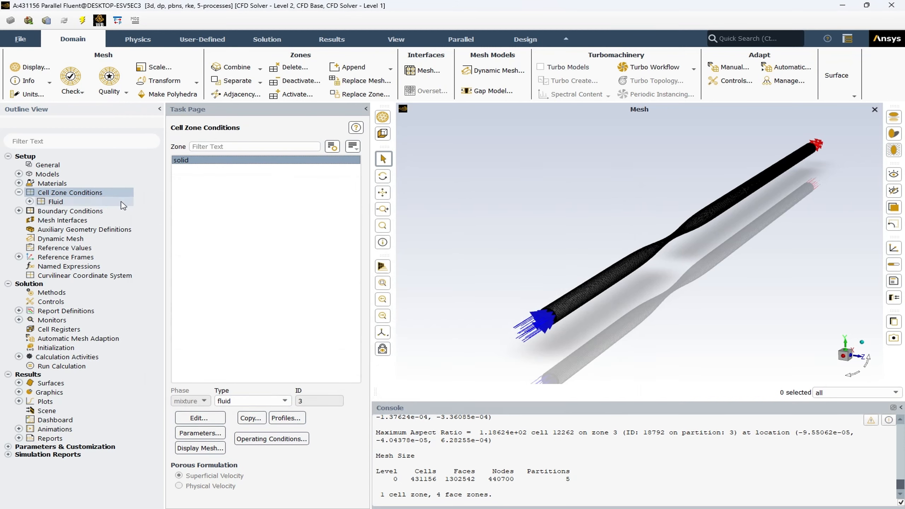
{"action": "left_click", "coordinate": [19, 193]}
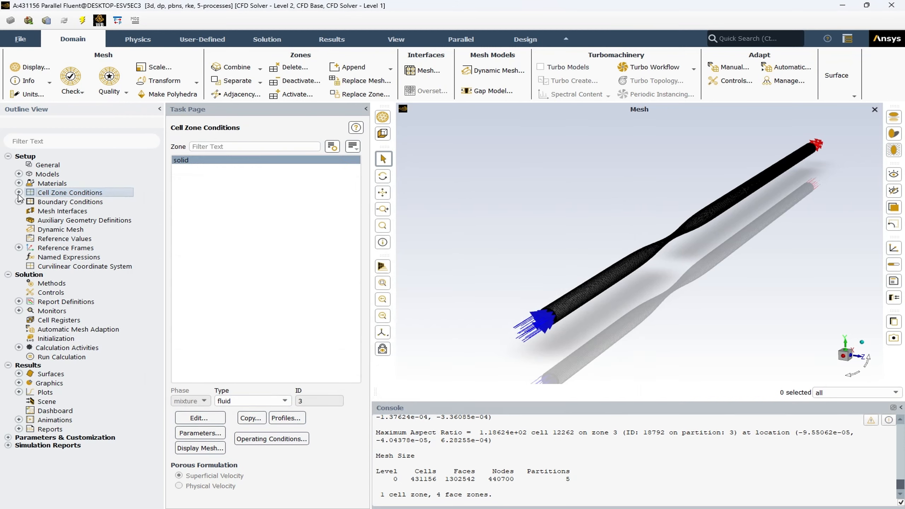
Step: Group the boundary zones by zone type and check the types of the inlet, interior, outlet and wall zones
{"action": "double_click", "coordinate": [70, 202]}
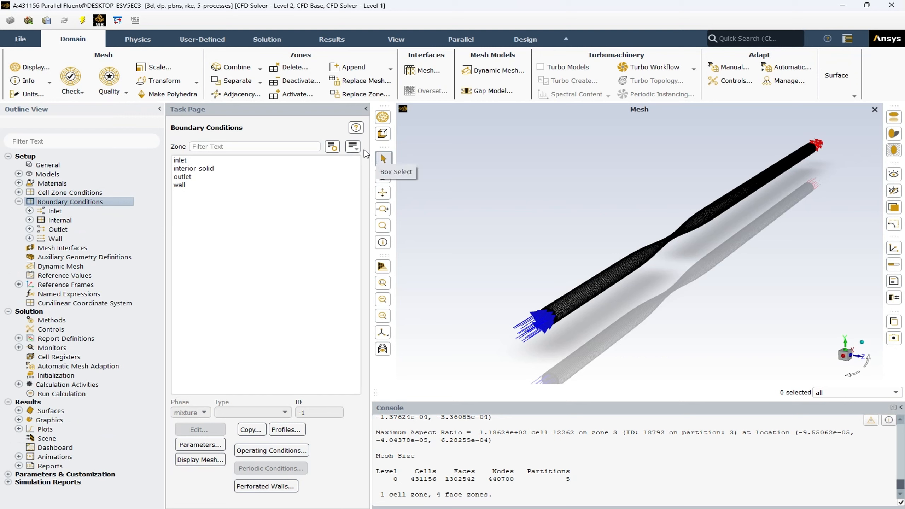
{"action": "left_click", "coordinate": [353, 146]}
{"action": "left_click", "coordinate": [392, 194]}
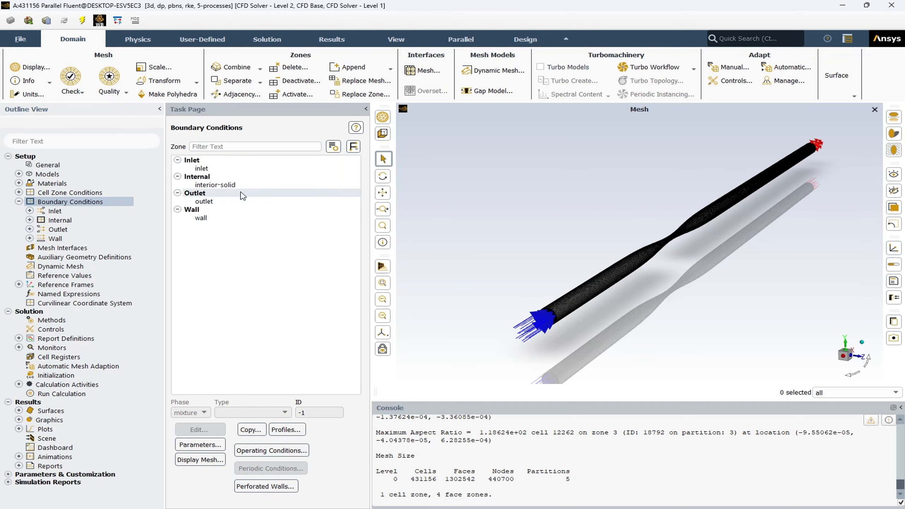
{"action": "left_click", "coordinate": [205, 169]}
{"action": "left_click", "coordinate": [220, 185]}
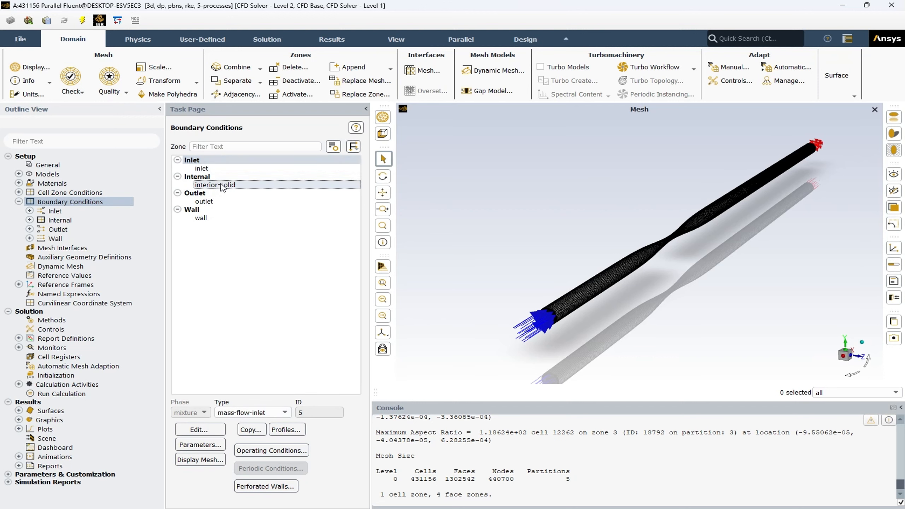
{"action": "left_click", "coordinate": [205, 201]}
{"action": "left_click", "coordinate": [206, 218]}
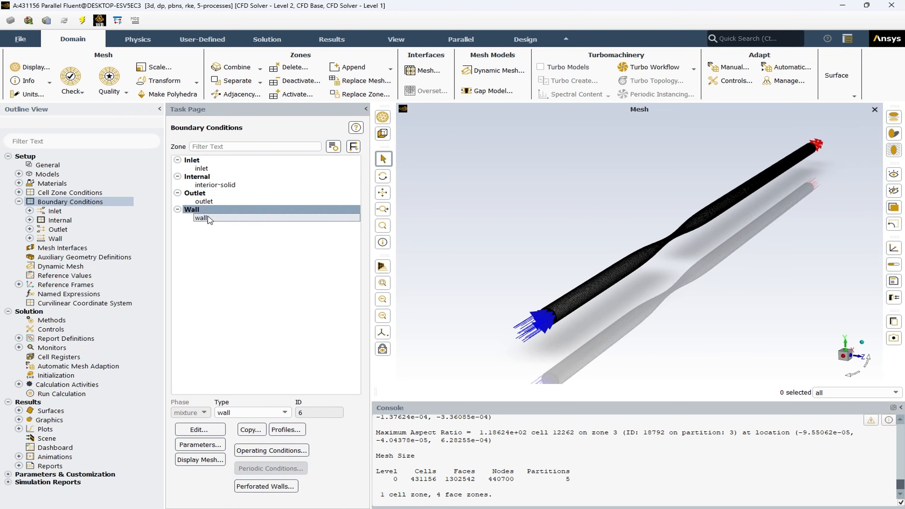
Step: Review the inlet's mass flow rate, gauge pressure and turbulence settings without changing them
{"action": "left_click", "coordinate": [219, 169]}
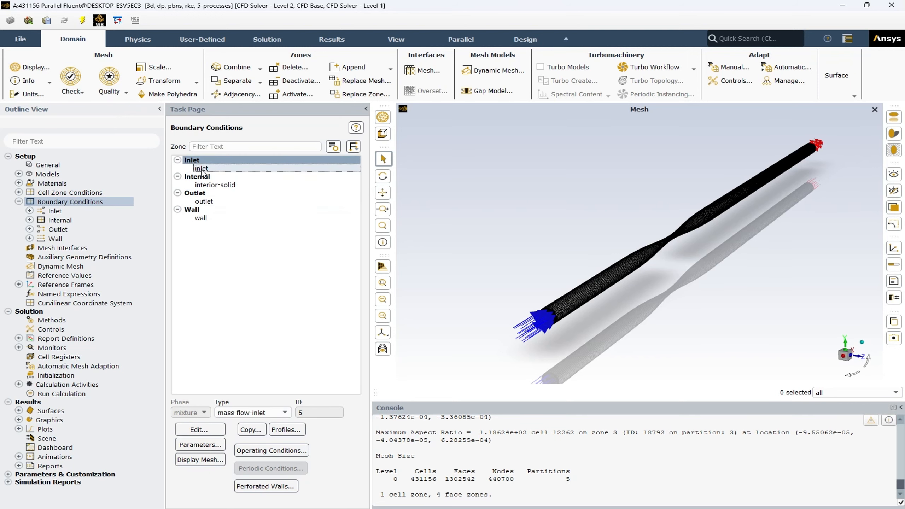
{"action": "double_click", "coordinate": [201, 168]}
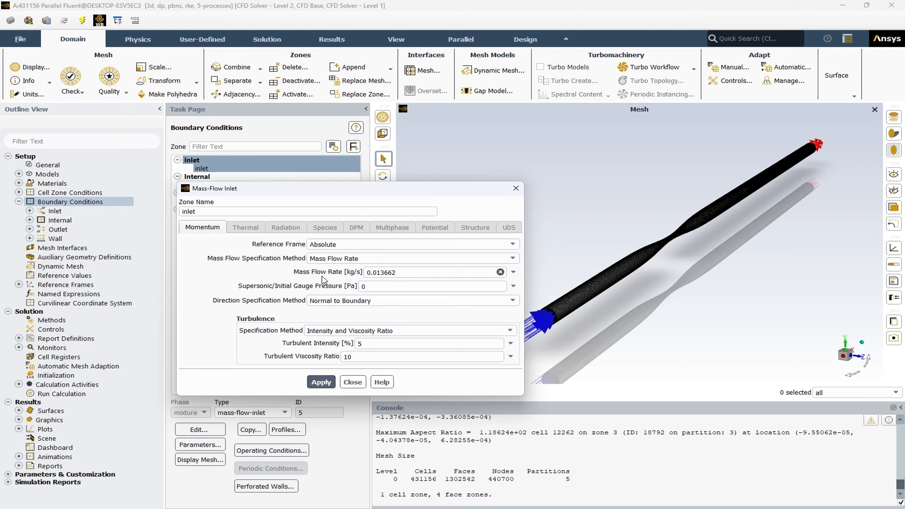
{"action": "left_click_drag", "start_coordinate": [413, 275], "coordinate": [365, 273]}
{"action": "left_click", "coordinate": [405, 273]}
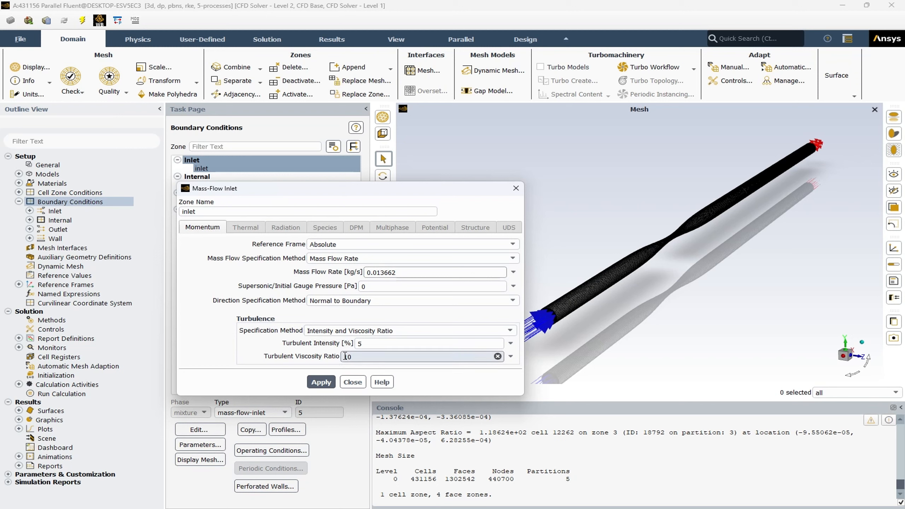
{"action": "left_click", "coordinate": [353, 382]}
Step: Review the interior-solid zone and the outlet's pressure and backflow turbulence settings
{"action": "left_click", "coordinate": [218, 185]}
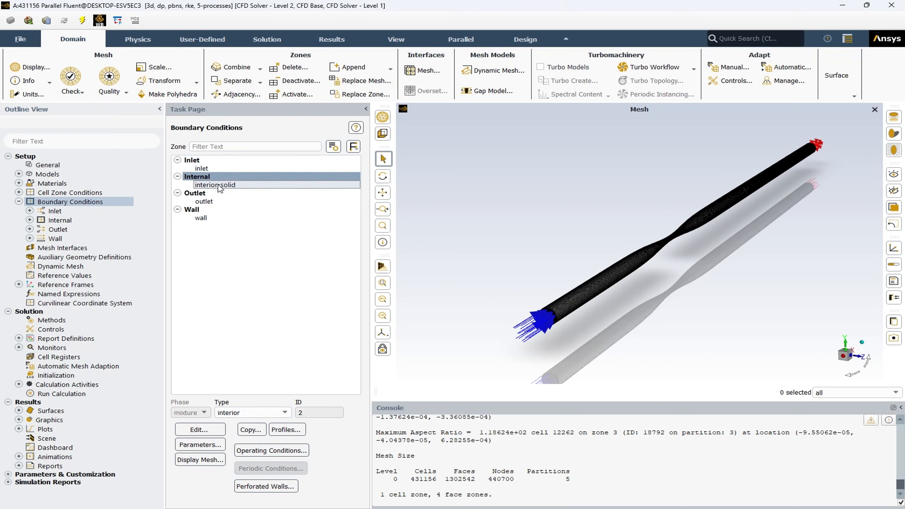
{"action": "double_click", "coordinate": [219, 188]}
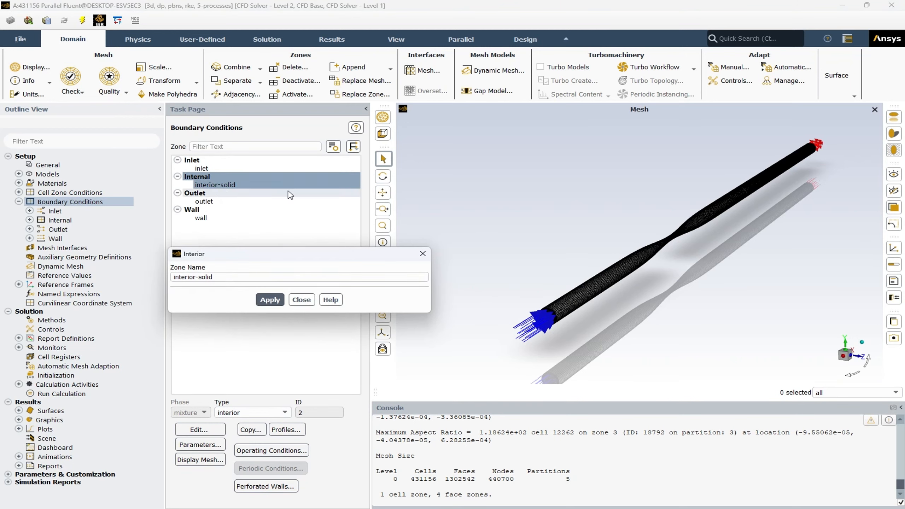
{"action": "left_click", "coordinate": [301, 299]}
{"action": "left_click", "coordinate": [204, 201]}
{"action": "double_click", "coordinate": [208, 202]}
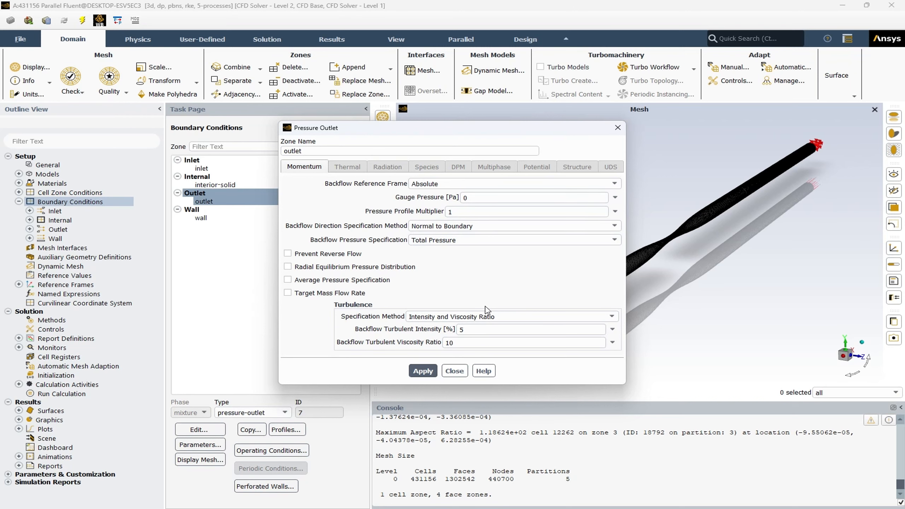
{"action": "left_click", "coordinate": [455, 371]}
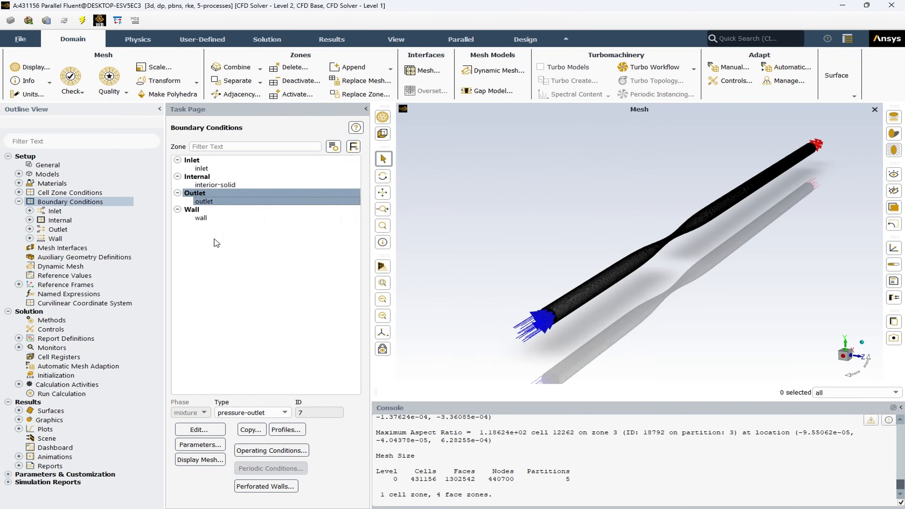
Step: Review the wall boundary's motion, shear condition and roughness settings
{"action": "left_click", "coordinate": [201, 218]}
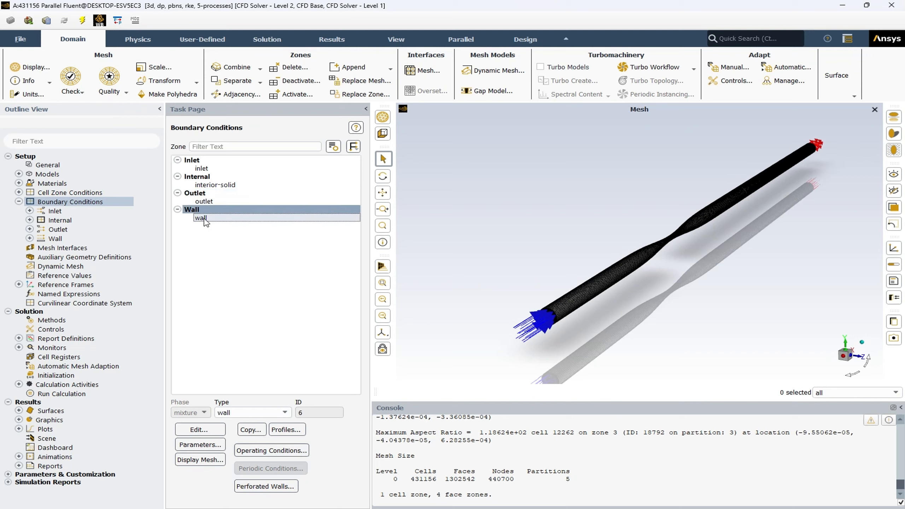
{"action": "double_click", "coordinate": [205, 219]}
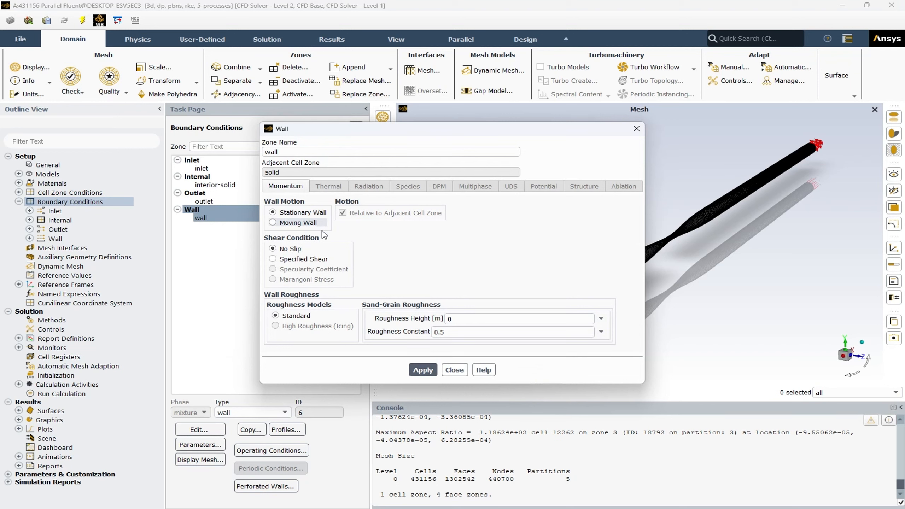
{"action": "left_click", "coordinate": [454, 370]}
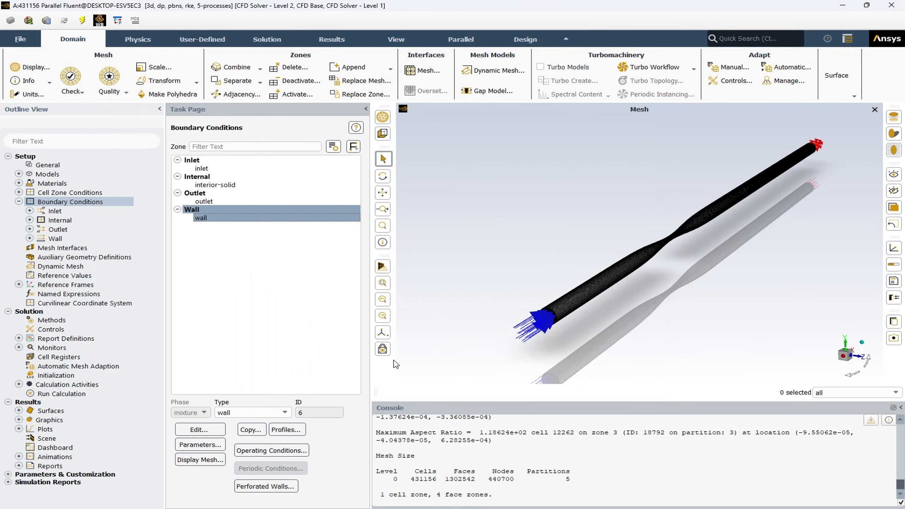
{"action": "left_click", "coordinate": [19, 201]}
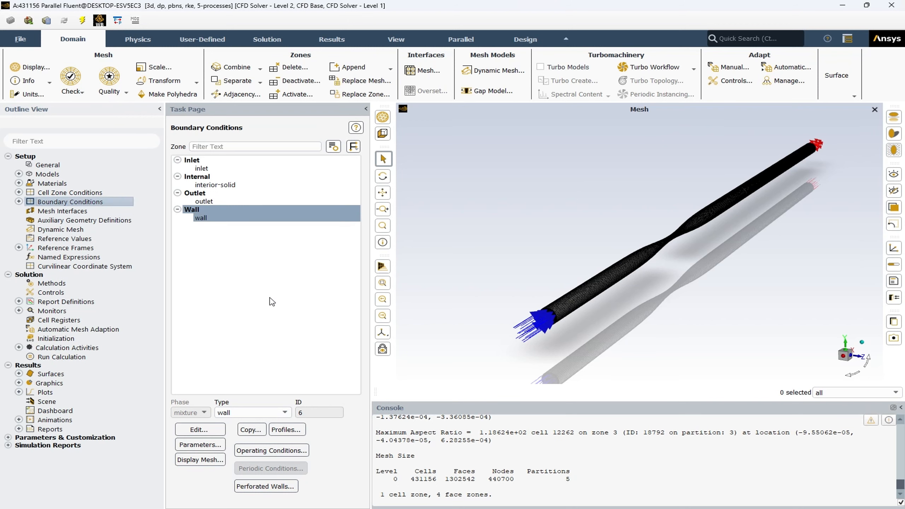
Step: Review the solution methods, examining the available pressure-velocity coupling schemes and flux types while keeping SIMPLEC and Rhie-Chow: momentum based
{"action": "left_click", "coordinate": [8, 156]}
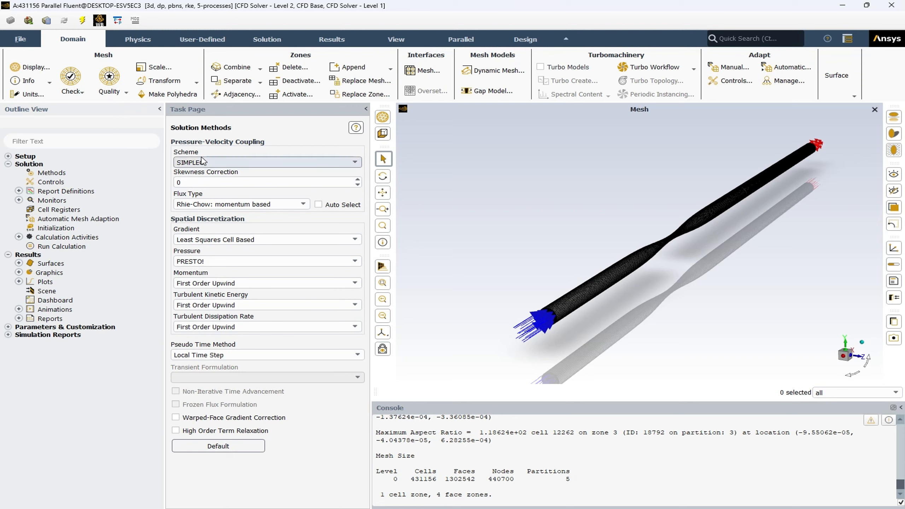
{"action": "left_click", "coordinate": [258, 163]}
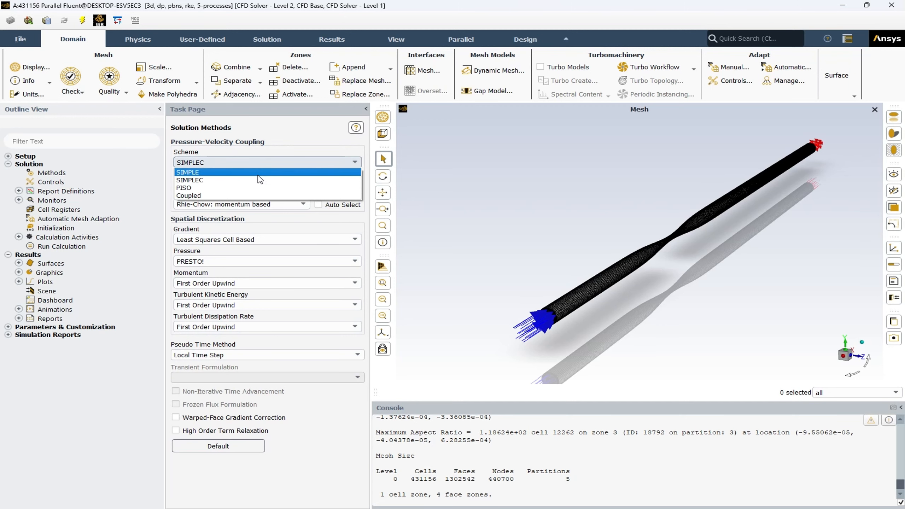
{"action": "left_click", "coordinate": [292, 130]}
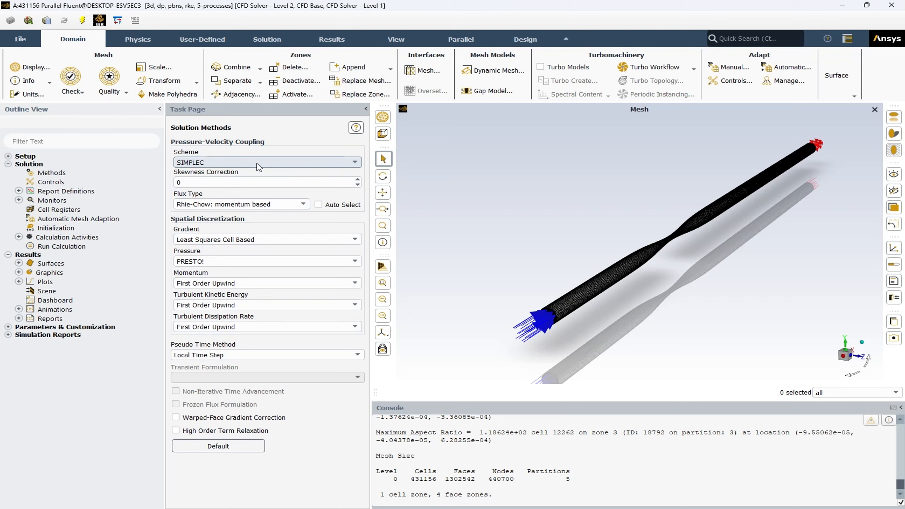
{"action": "left_click", "coordinate": [270, 205]}
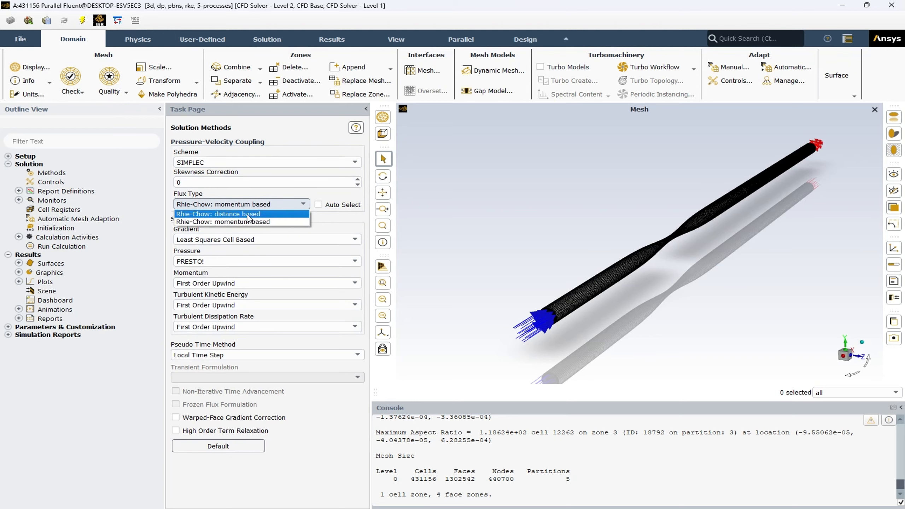
{"action": "left_click", "coordinate": [297, 195]}
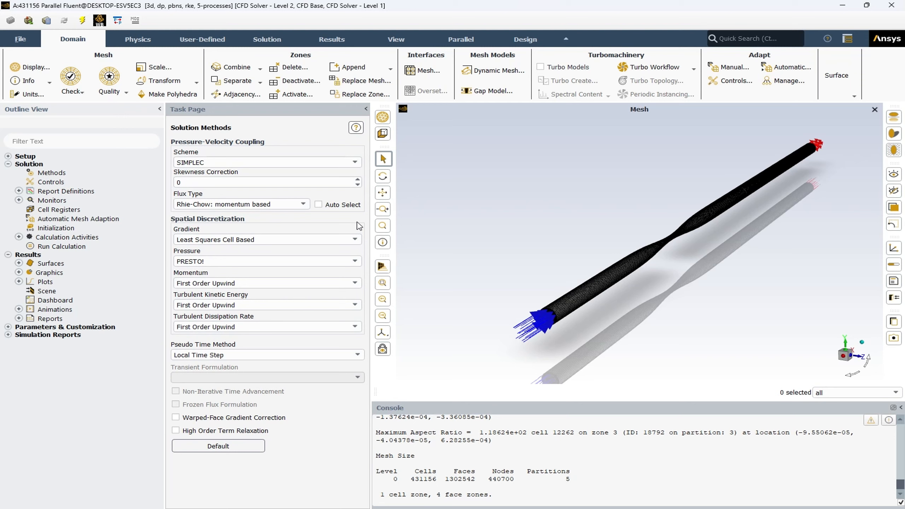
Step: Review the discretization schemes offered for pressure and momentum and the pseudo time method options, keeping PRESTO!, First Order Upwind and Local Time Step
{"action": "left_click", "coordinate": [262, 262]}
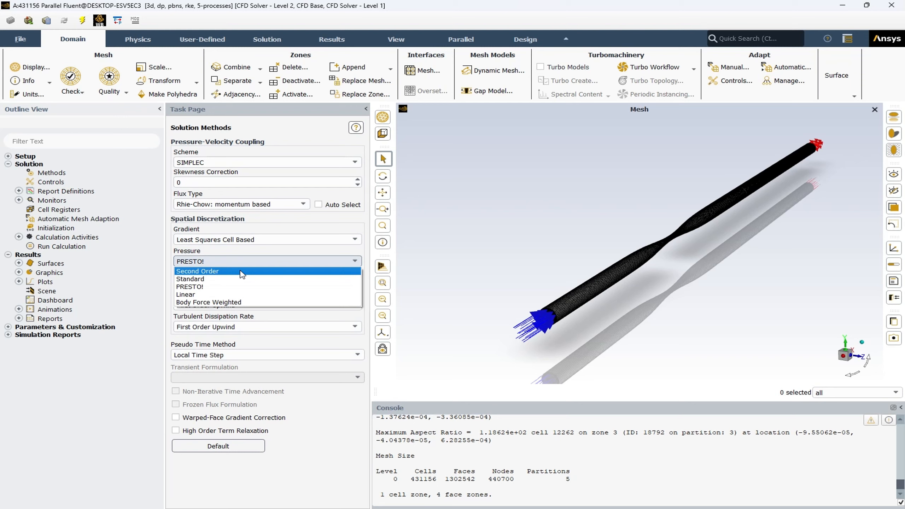
{"action": "left_click", "coordinate": [286, 229]}
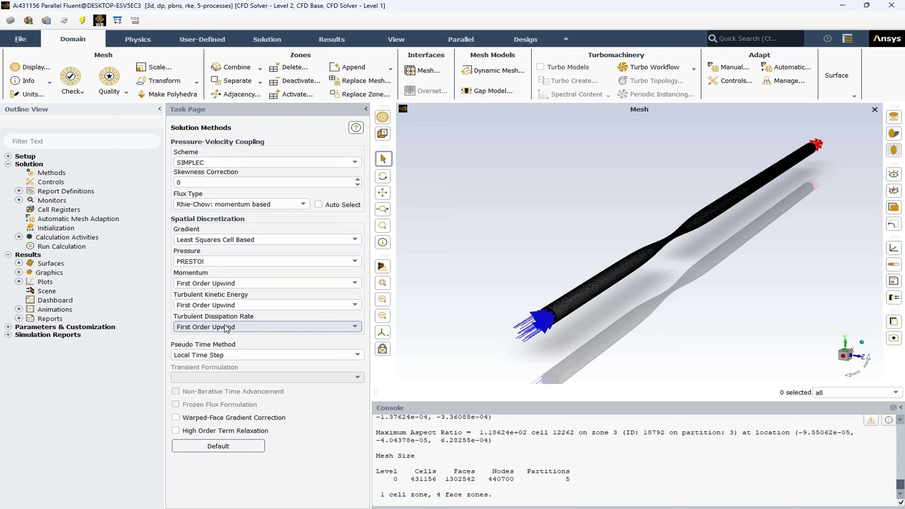
{"action": "left_click", "coordinate": [315, 283]}
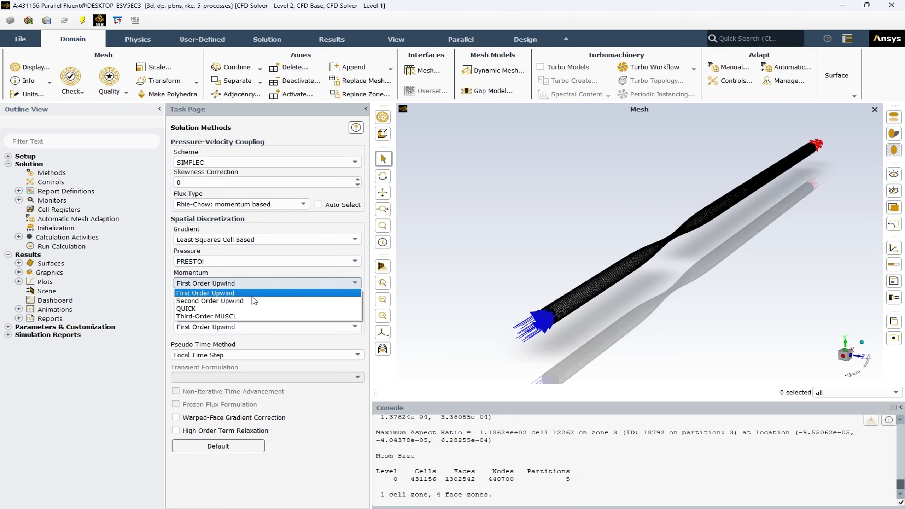
{"action": "left_click", "coordinate": [165, 323]}
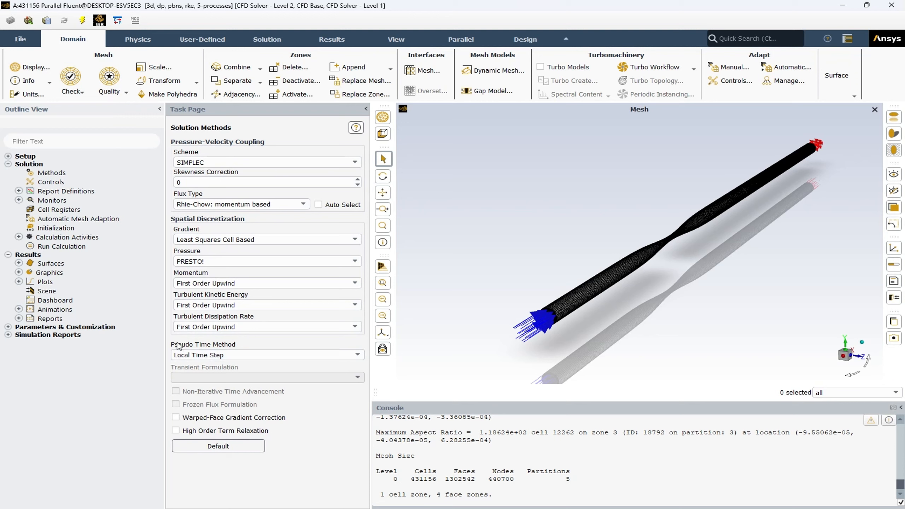
{"action": "left_click", "coordinate": [218, 356]}
{"action": "left_click", "coordinate": [239, 381]}
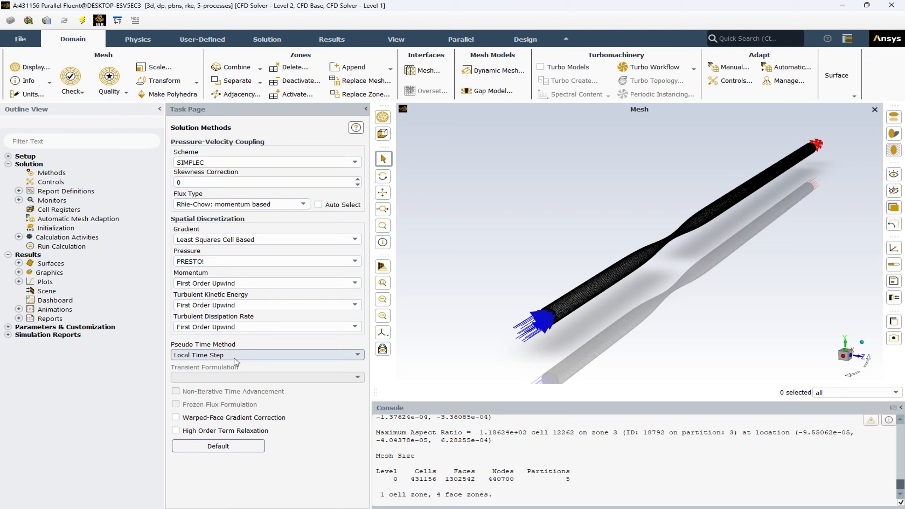
Step: Review the solution controls' Courant number and under-relaxation factors, and the report types available for a new report definition
{"action": "left_click", "coordinate": [59, 181]}
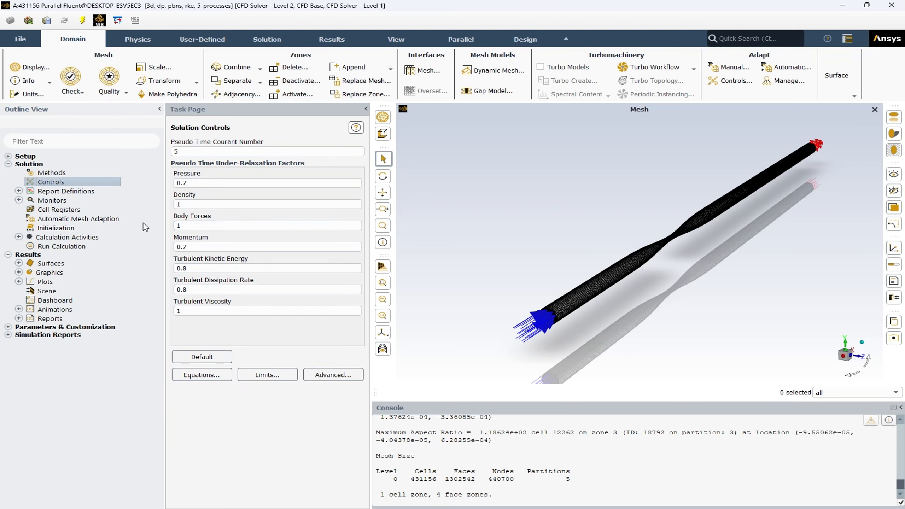
{"action": "right_click", "coordinate": [60, 193]}
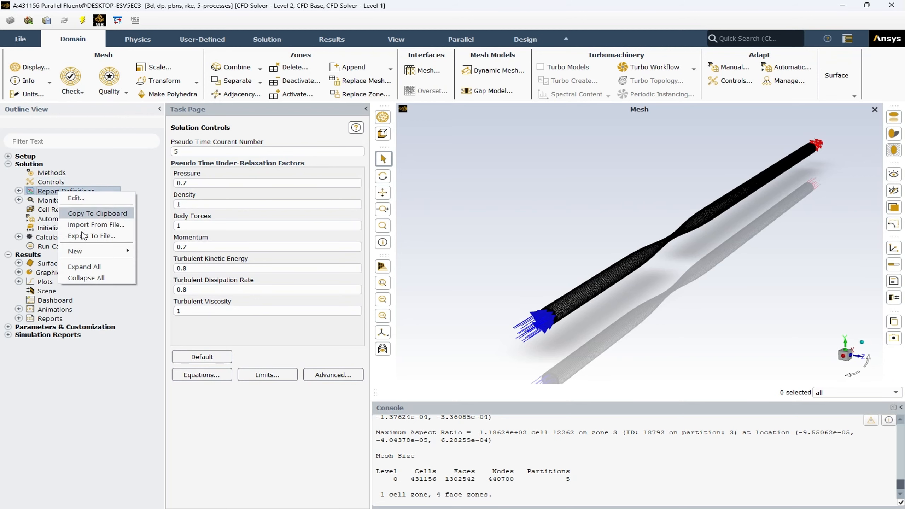
{"action": "mouse_move", "coordinate": [106, 251]}
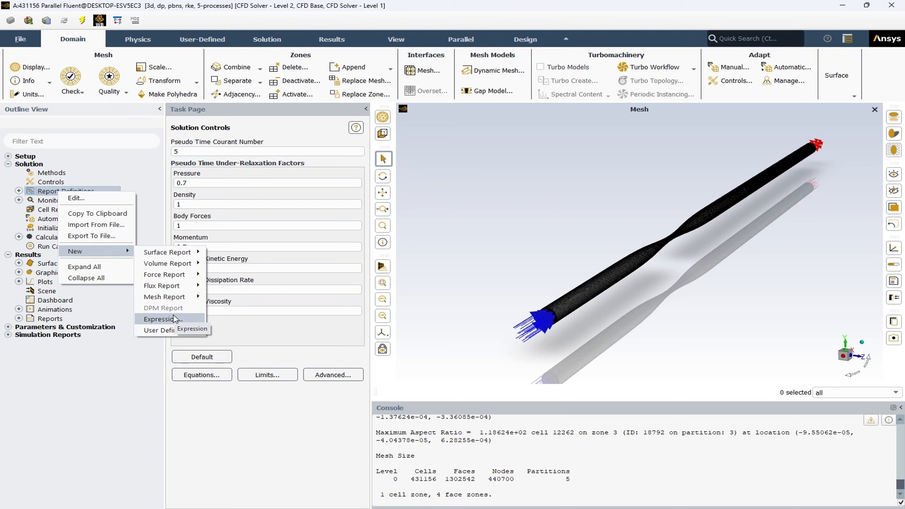
{"action": "left_click", "coordinate": [109, 401]}
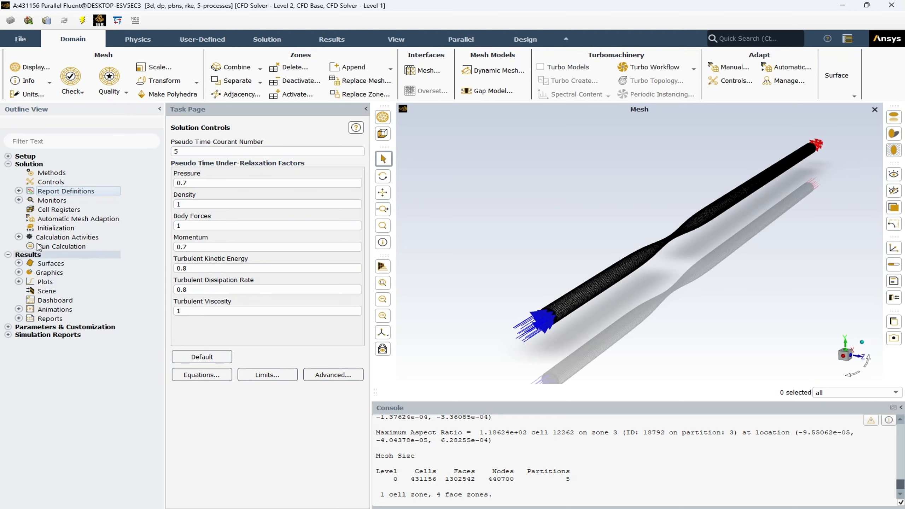
Step: Review the residual monitors' plotting options and absolute convergence criteria for each equation
{"action": "left_click", "coordinate": [19, 200]}
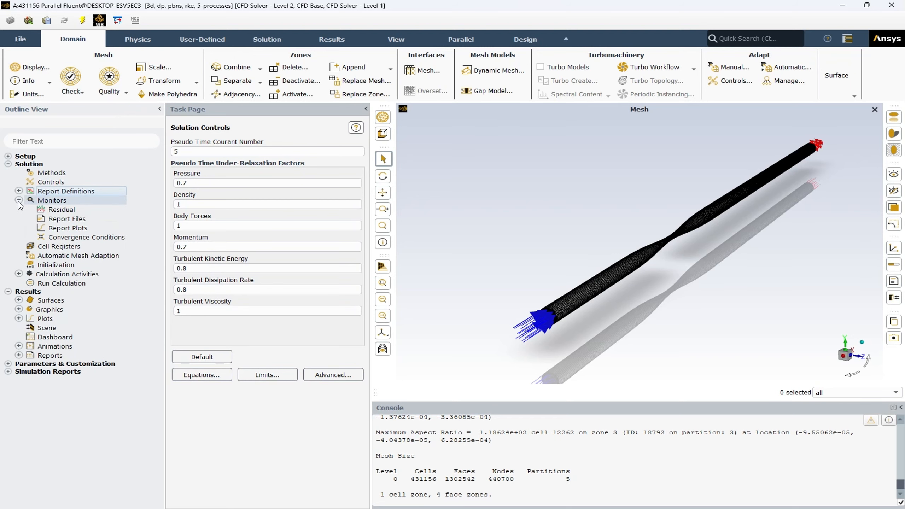
{"action": "double_click", "coordinate": [66, 210]}
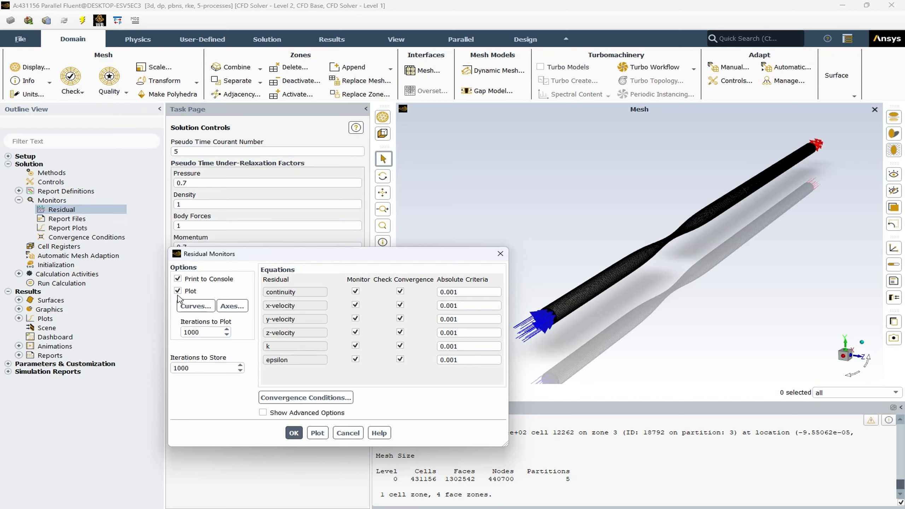
{"action": "left_click", "coordinate": [293, 433]}
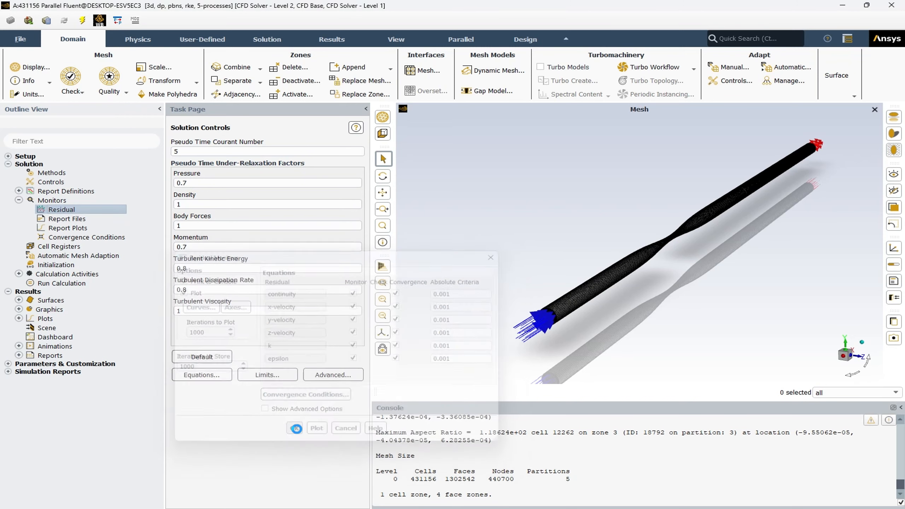
{"action": "left_click", "coordinate": [18, 200]}
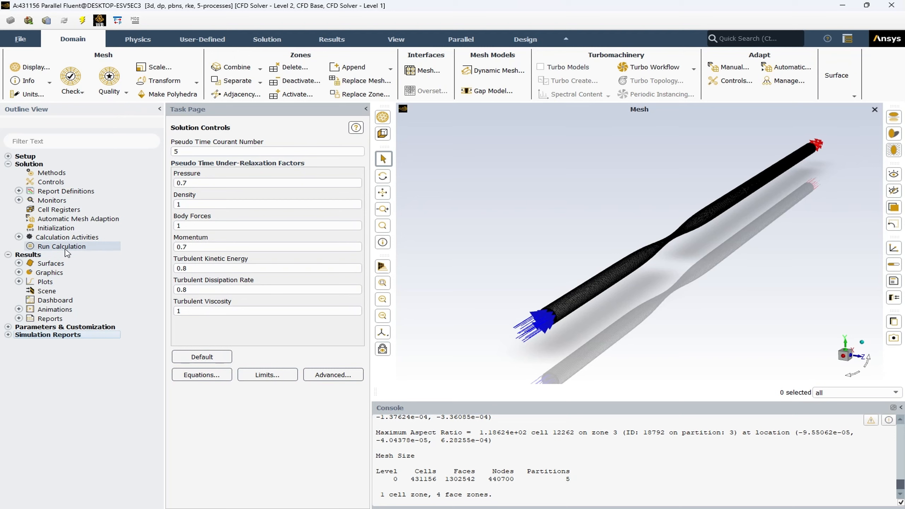
Step: Compute the standard initialization values from the inlet, and set the initial Y and Z velocities to 0 m/s
{"action": "left_click", "coordinate": [54, 230]}
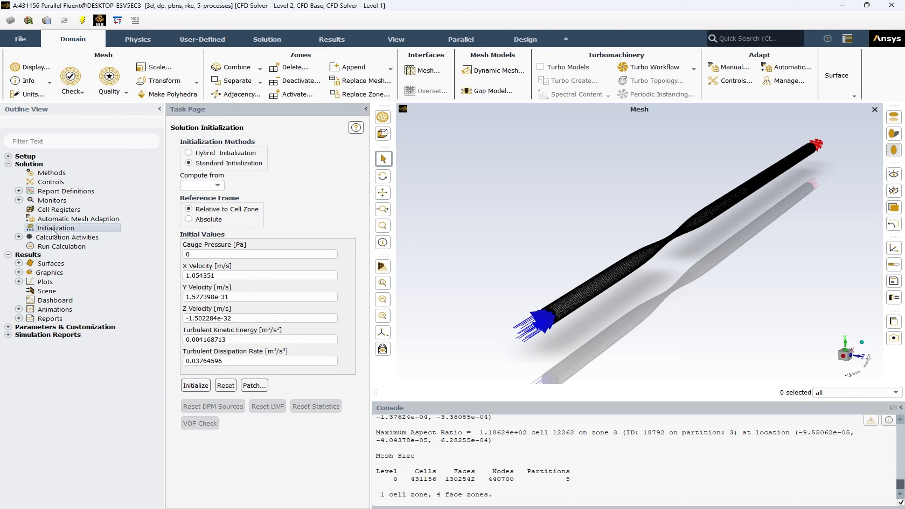
{"action": "left_click", "coordinate": [213, 187]}
{"action": "left_click", "coordinate": [217, 203]}
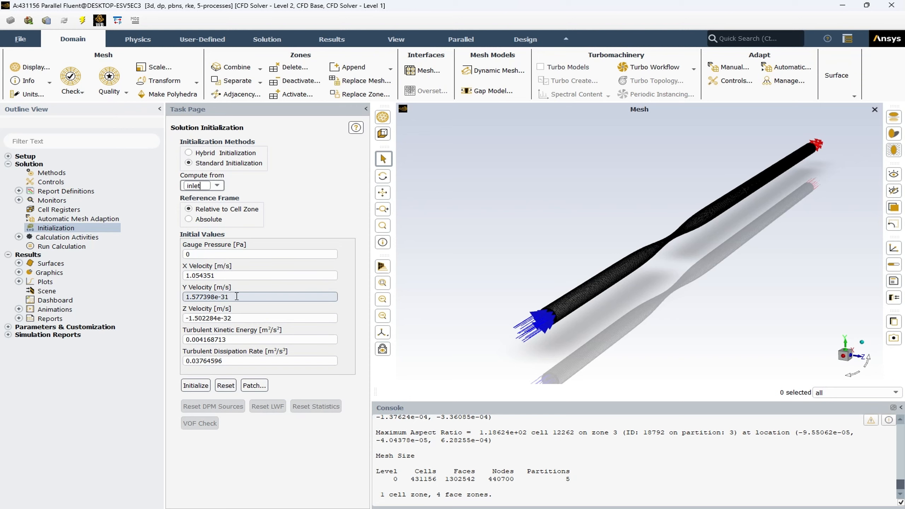
{"action": "left_click_drag", "start_coordinate": [237, 296], "coordinate": [177, 300]}
{"action": "type", "text": "0"}
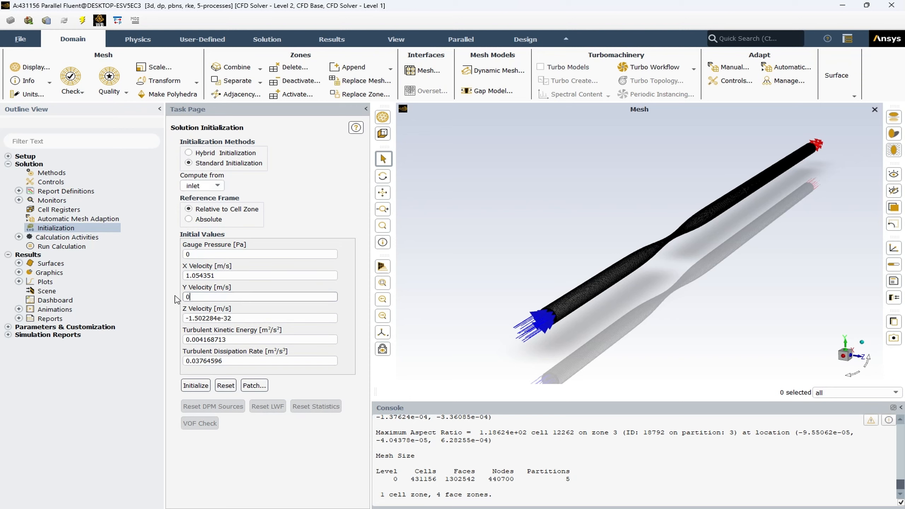
{"action": "left_click_drag", "start_coordinate": [238, 318], "coordinate": [181, 321]}
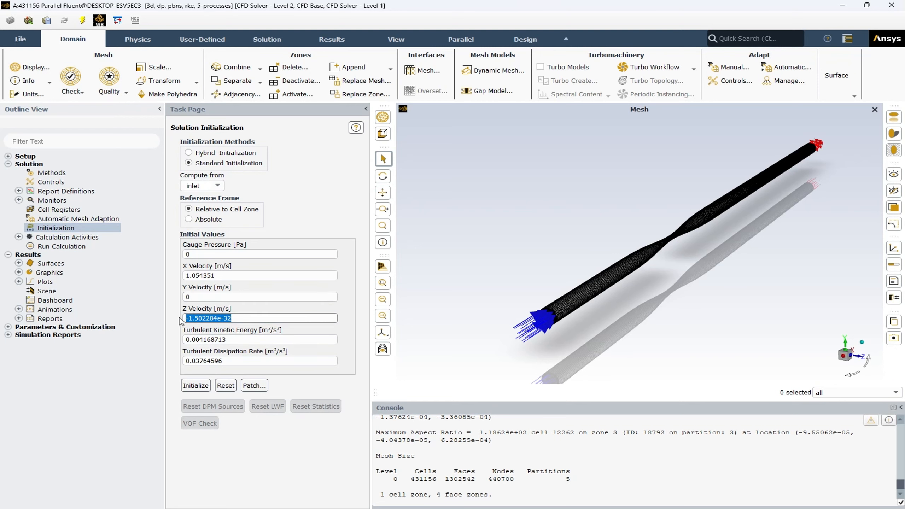
{"action": "type", "text": "0"}
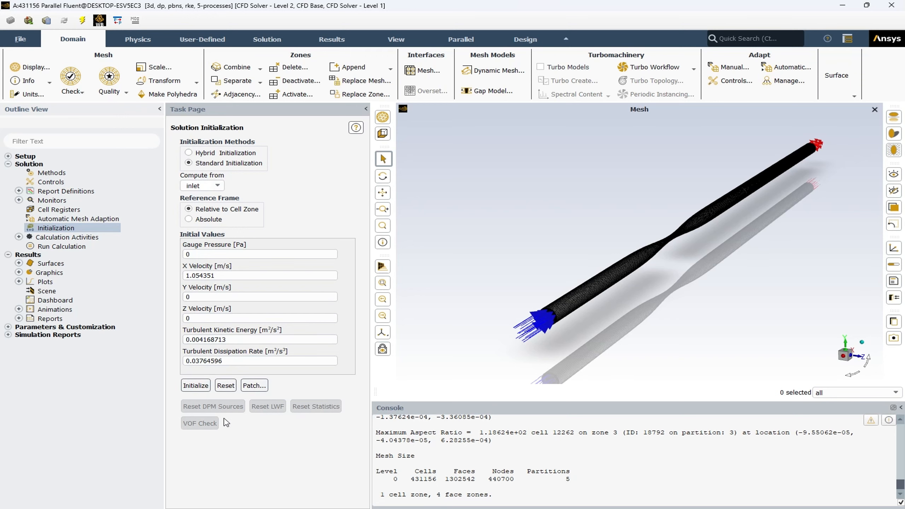
Step: Check the run calculation settings and scaled residuals, and display the filled velocity magnitude contour contour-1 on plane-8
{"action": "left_click", "coordinate": [58, 249]}
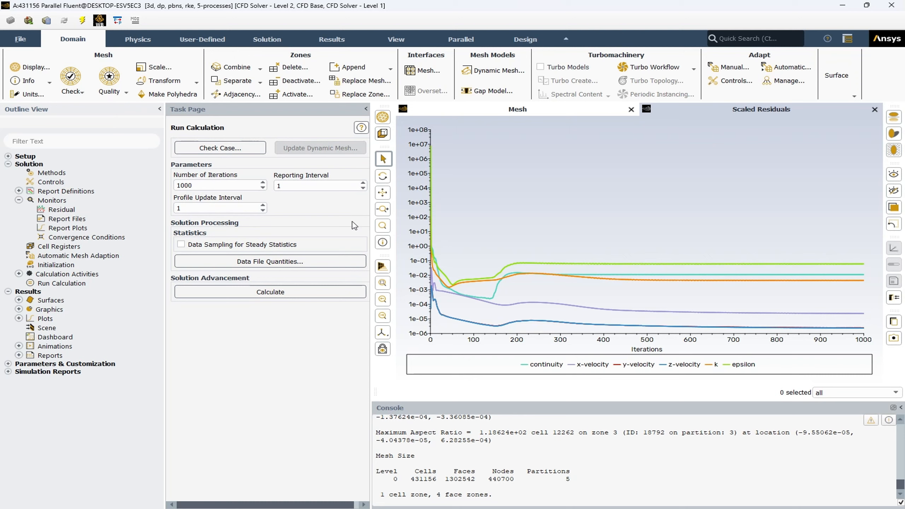
{"action": "left_click", "coordinate": [8, 164]}
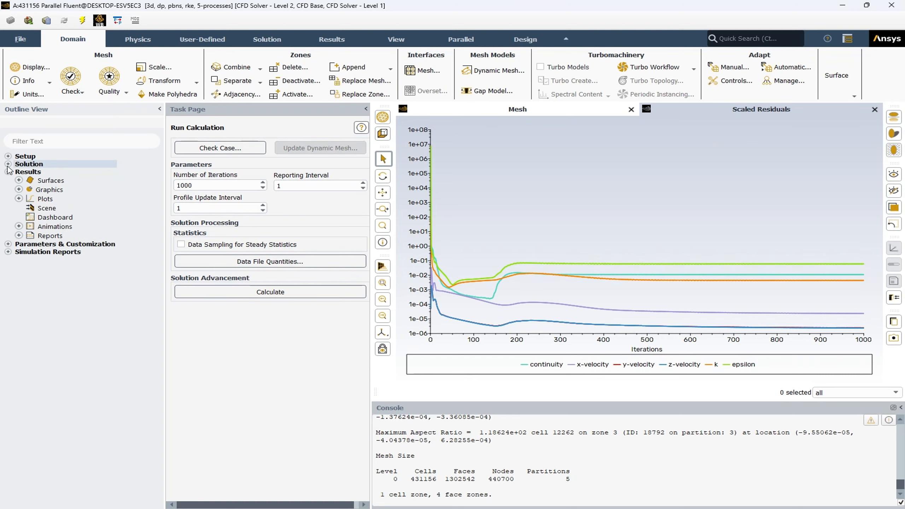
{"action": "left_click", "coordinate": [19, 189]}
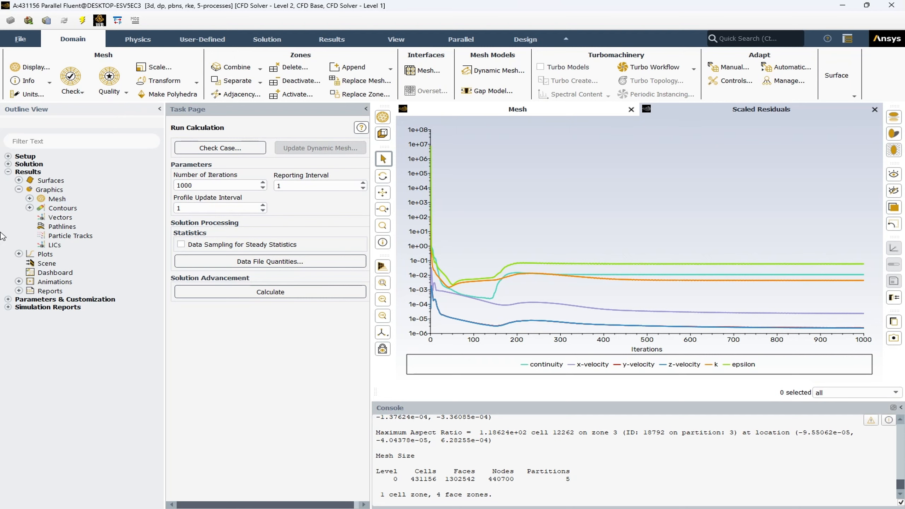
{"action": "left_click", "coordinate": [30, 208]}
{"action": "double_click", "coordinate": [74, 217]}
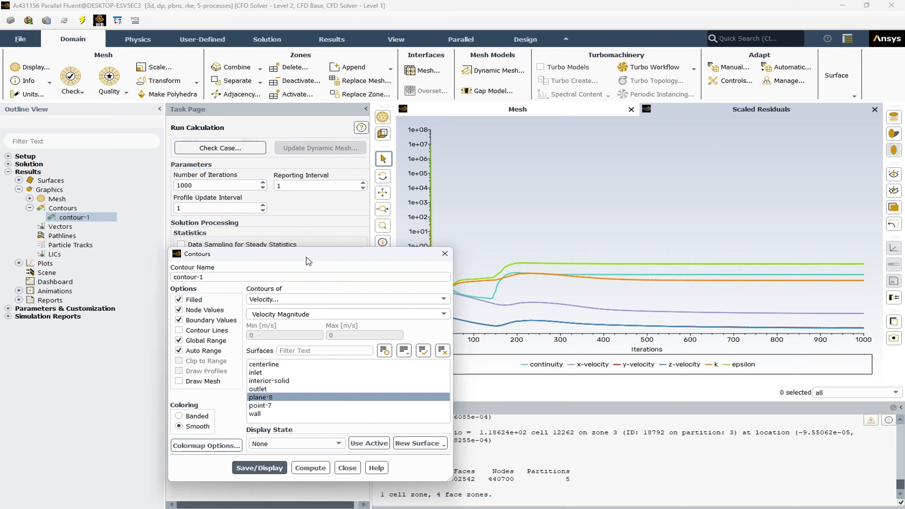
{"action": "left_click_drag", "start_coordinate": [309, 262], "coordinate": [225, 211]}
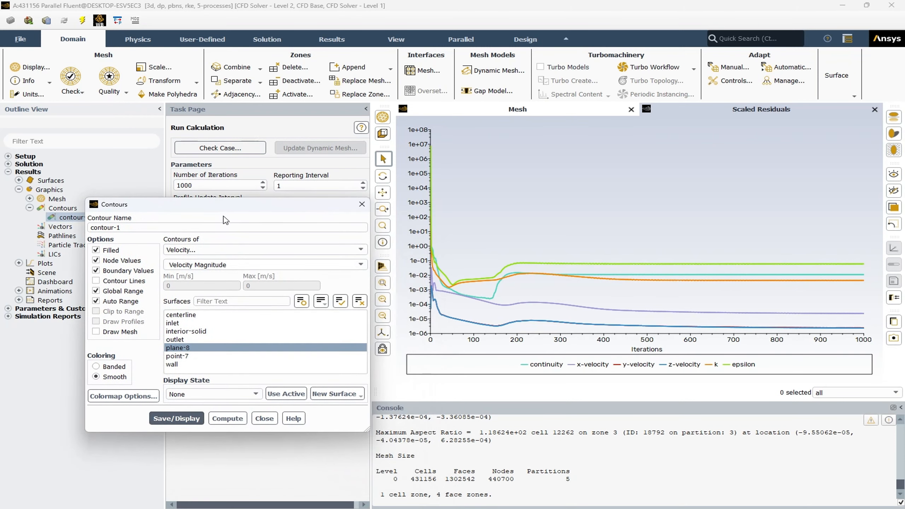
{"action": "left_click", "coordinate": [174, 419]}
Step: Examine the velocity magnitude distribution along the artery, particularly through the narrowed section
{"action": "left_click_drag", "start_coordinate": [747, 304], "coordinate": [601, 317]}
{"action": "scroll", "coordinate": [646, 299], "scroll_direction": "up", "scroll_amount": 5}
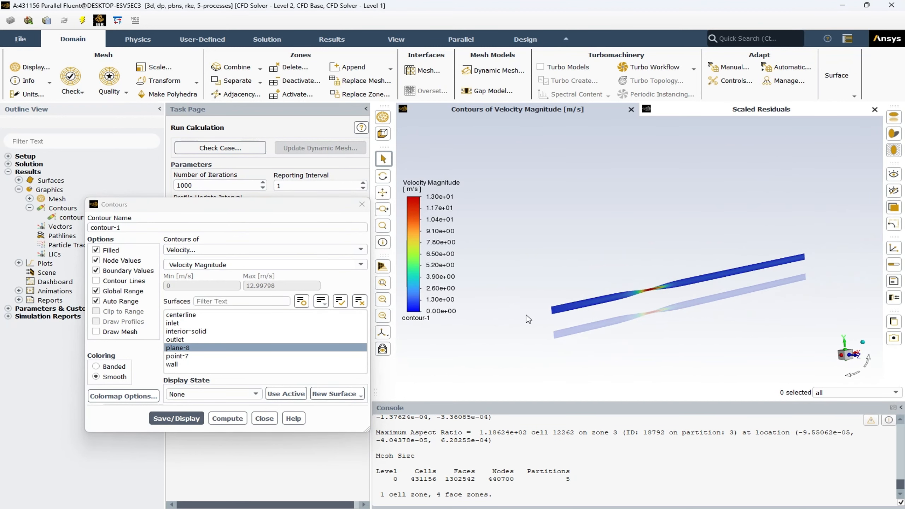
{"action": "scroll", "coordinate": [655, 292], "scroll_direction": "down", "scroll_amount": 4}
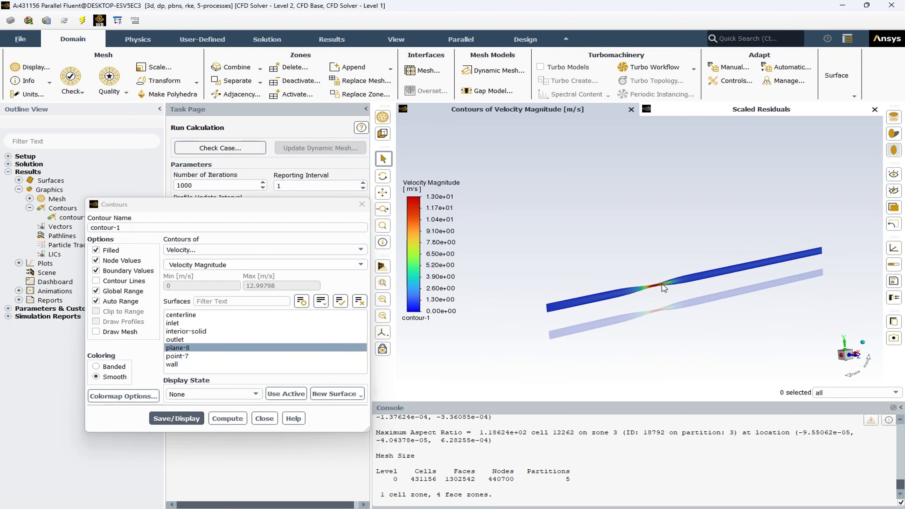
{"action": "left_click_drag", "start_coordinate": [647, 295], "coordinate": [663, 311]}
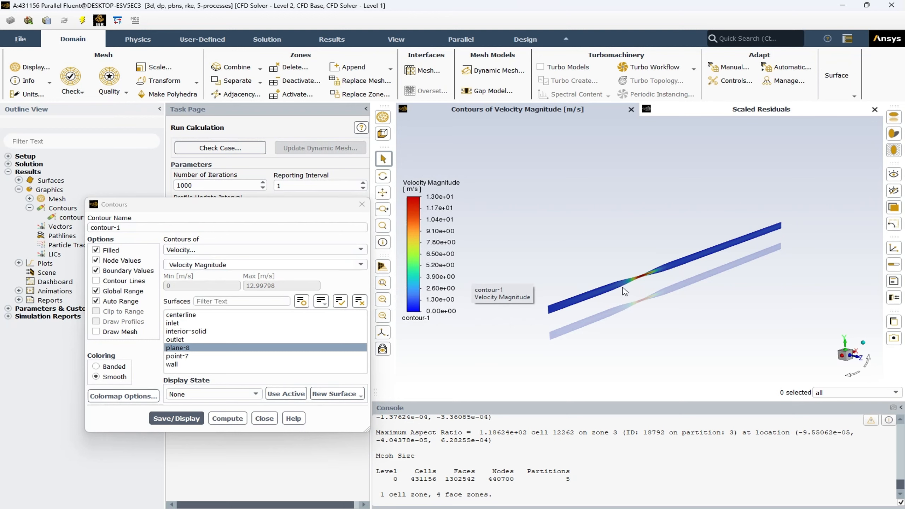
{"action": "scroll", "coordinate": [639, 285], "scroll_direction": "up", "scroll_amount": 2}
{"action": "scroll", "coordinate": [639, 284], "scroll_direction": "up", "scroll_amount": 1}
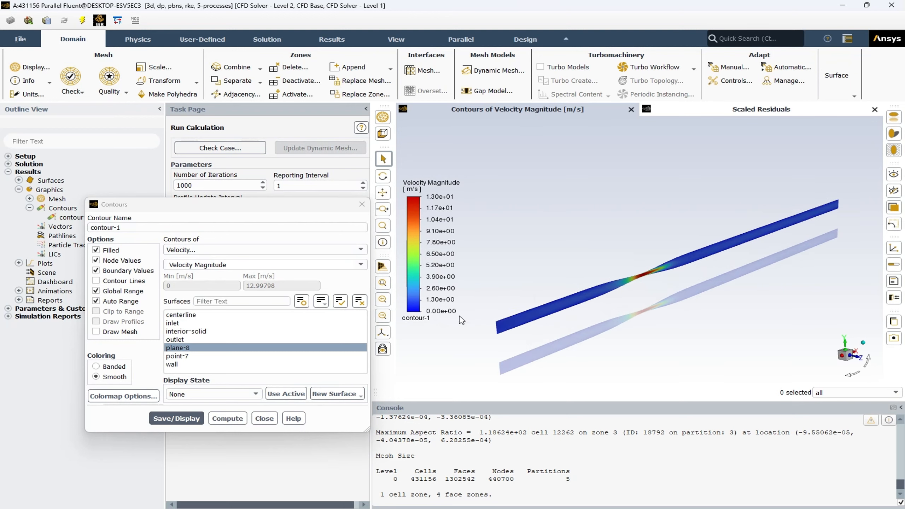
{"action": "scroll", "coordinate": [642, 282], "scroll_direction": "up", "scroll_amount": 1}
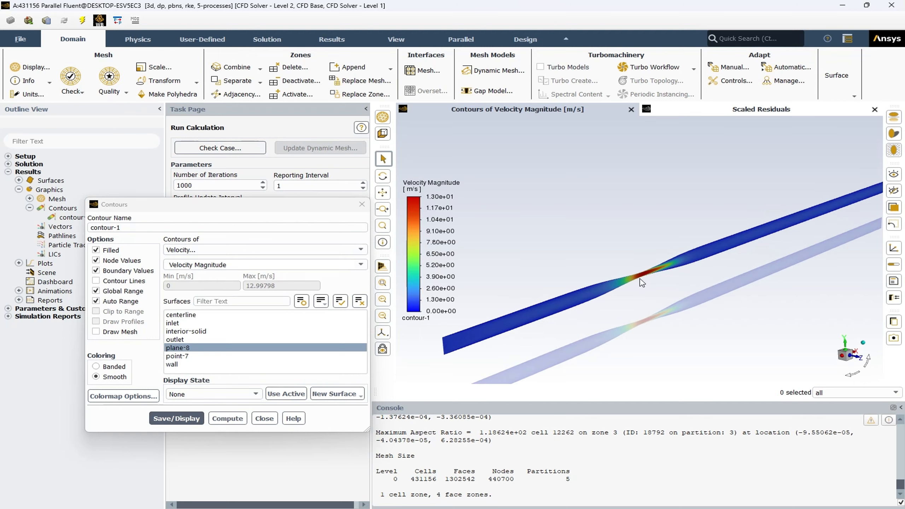
{"action": "scroll", "coordinate": [642, 283], "scroll_direction": "down", "scroll_amount": 3}
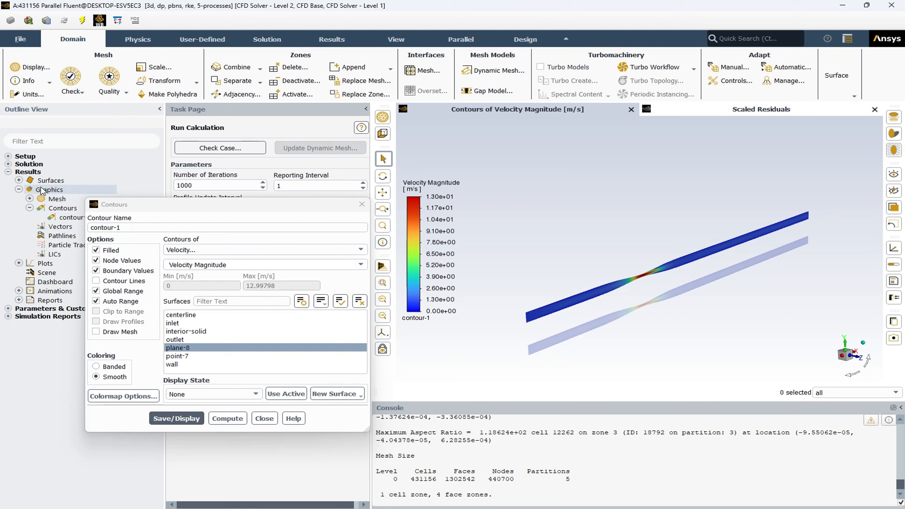
Step: Review the definition of the plane-8 surface, including its XY Plane method and Z position
{"action": "left_click", "coordinate": [18, 180]}
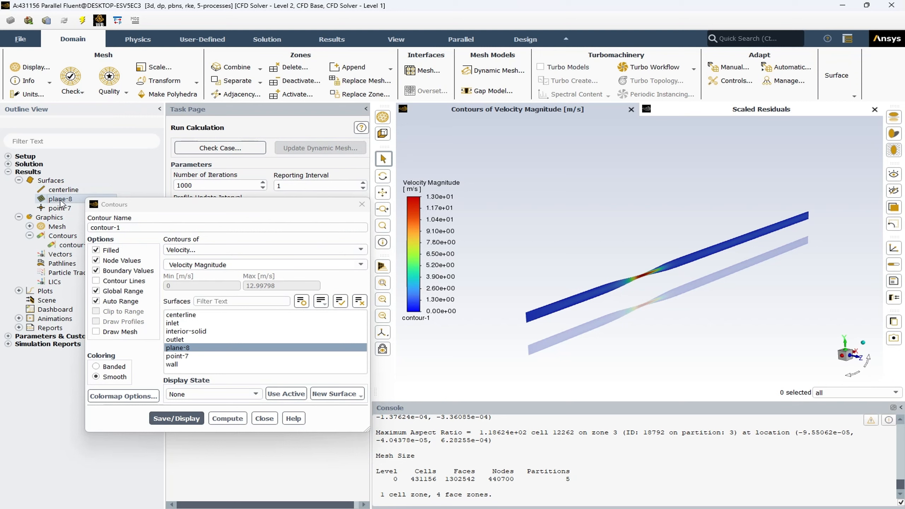
{"action": "middle_click_drag", "start_coordinate": [559, 347], "coordinate": [524, 346]}
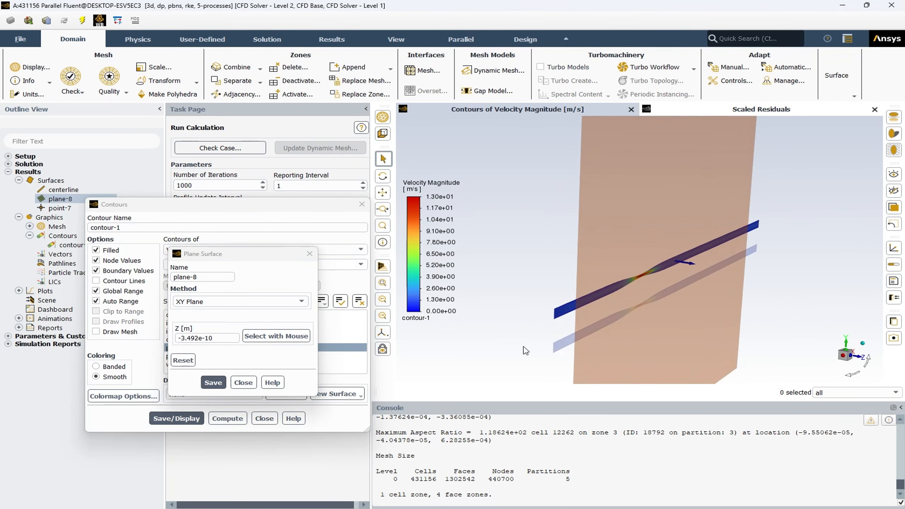
{"action": "left_click", "coordinate": [250, 384]}
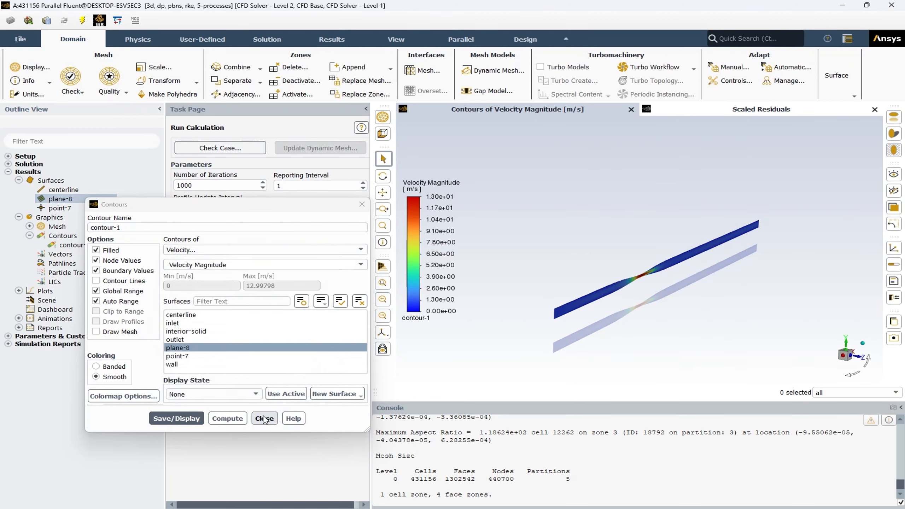
Step: Change contour-1 to static pressure and display it on plane-8 around the narrowed section
{"action": "left_click", "coordinate": [238, 250]}
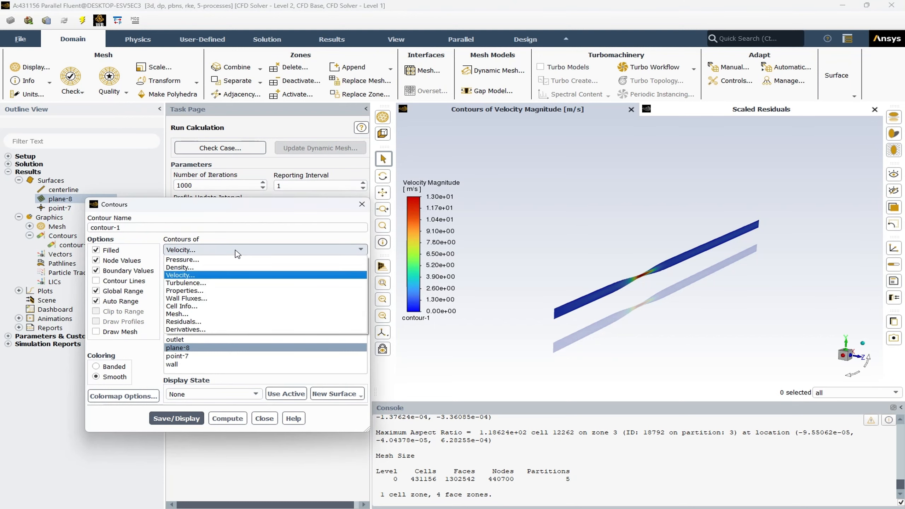
{"action": "left_click", "coordinate": [235, 260]}
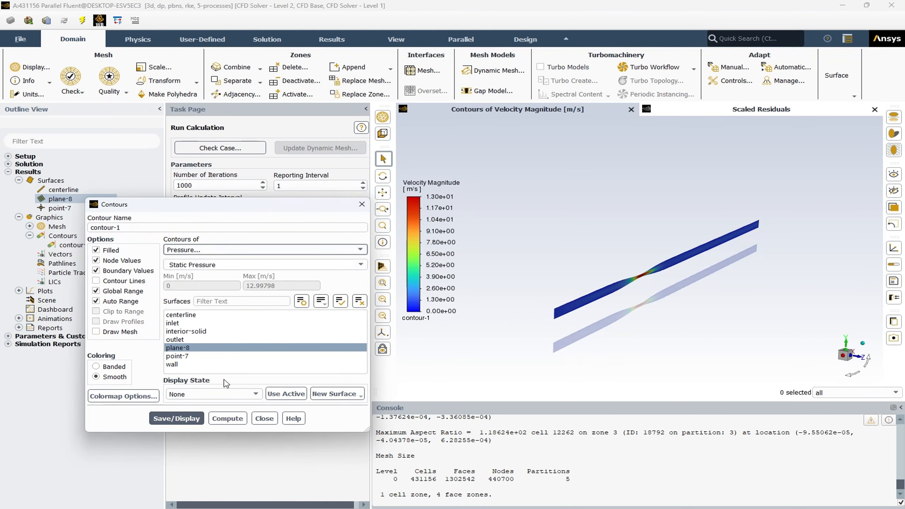
{"action": "left_click", "coordinate": [176, 418]}
{"action": "scroll", "coordinate": [634, 289], "scroll_direction": "up", "scroll_amount": 3}
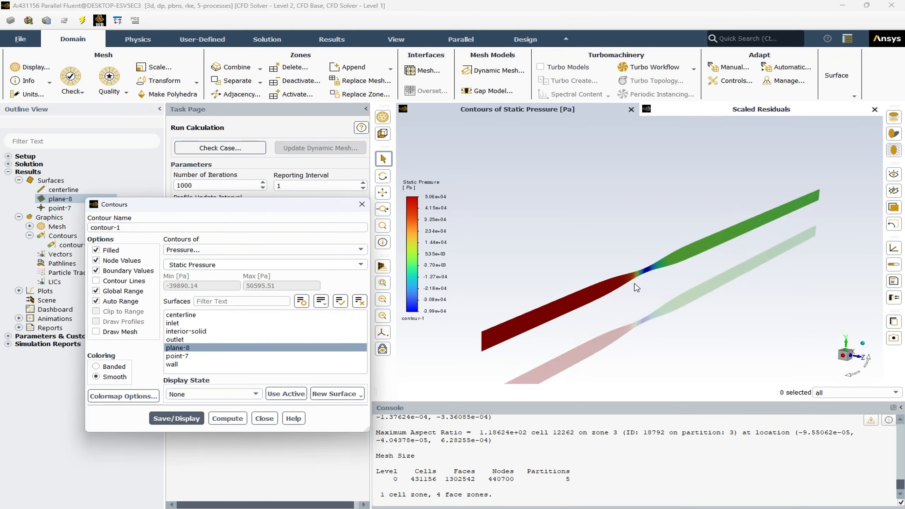
Step: Examine the static pressure distribution on plane-8 through the narrowed section and along the full artery
{"action": "scroll", "coordinate": [654, 280], "scroll_direction": "up", "scroll_amount": 3}
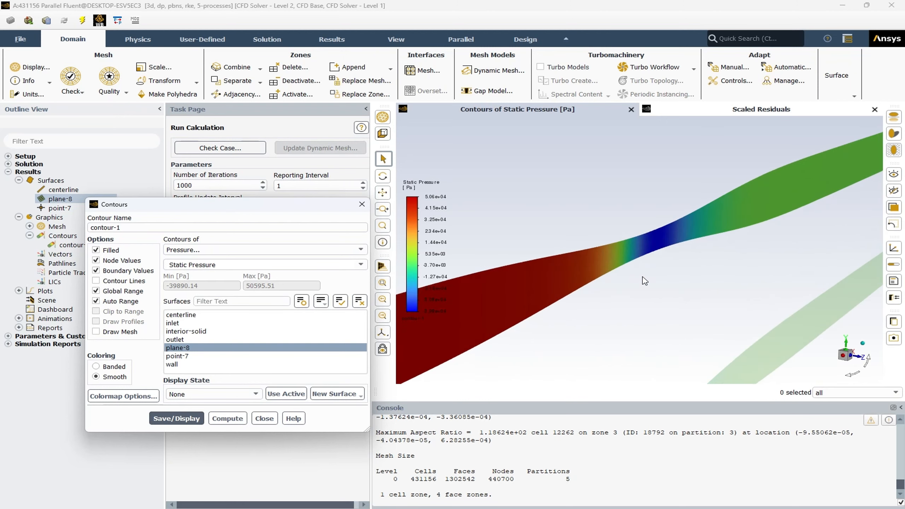
{"action": "scroll", "coordinate": [657, 307], "scroll_direction": "down", "scroll_amount": 2}
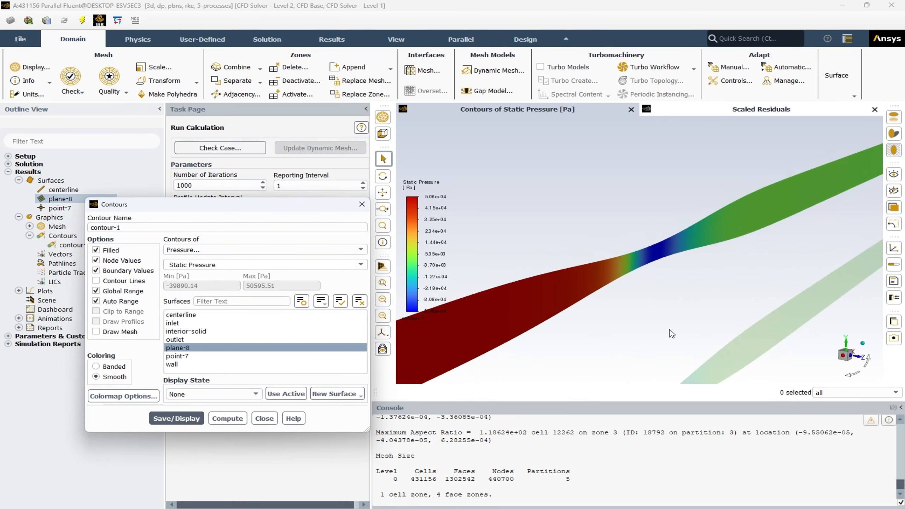
{"action": "scroll", "coordinate": [672, 334], "scroll_direction": "down", "scroll_amount": 2}
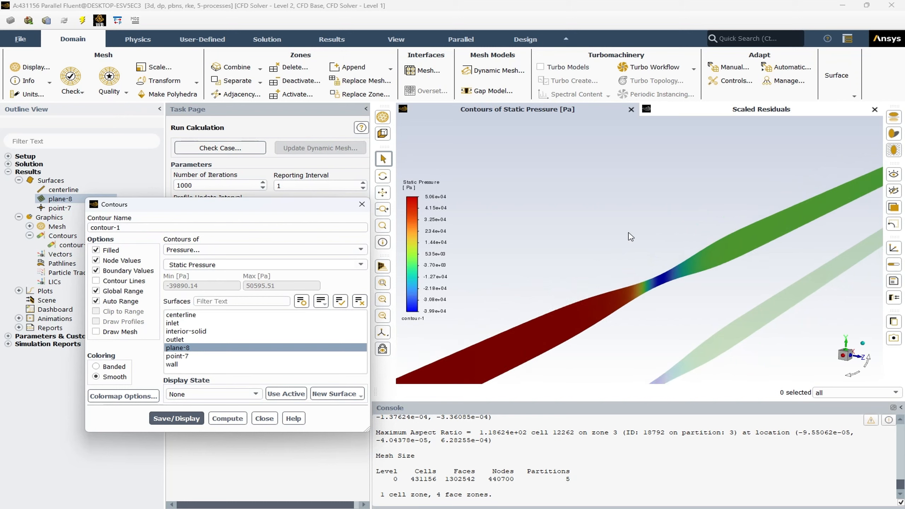
{"action": "scroll", "coordinate": [651, 251], "scroll_direction": "down", "scroll_amount": 3}
{"action": "scroll", "coordinate": [651, 252], "scroll_direction": "down", "scroll_amount": 1}
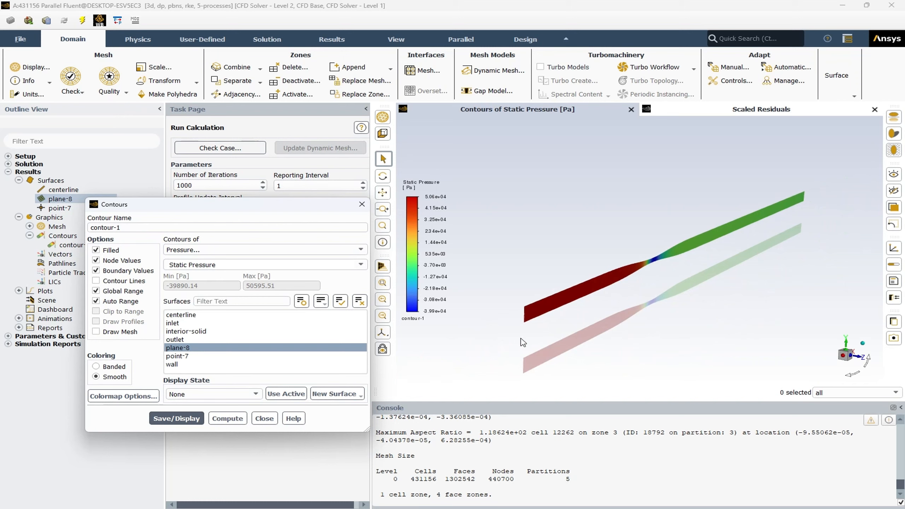
Step: Change contour-1 to turbulent kinetic energy and display it on plane-8 around the narrowed section
{"action": "left_click", "coordinate": [357, 250]}
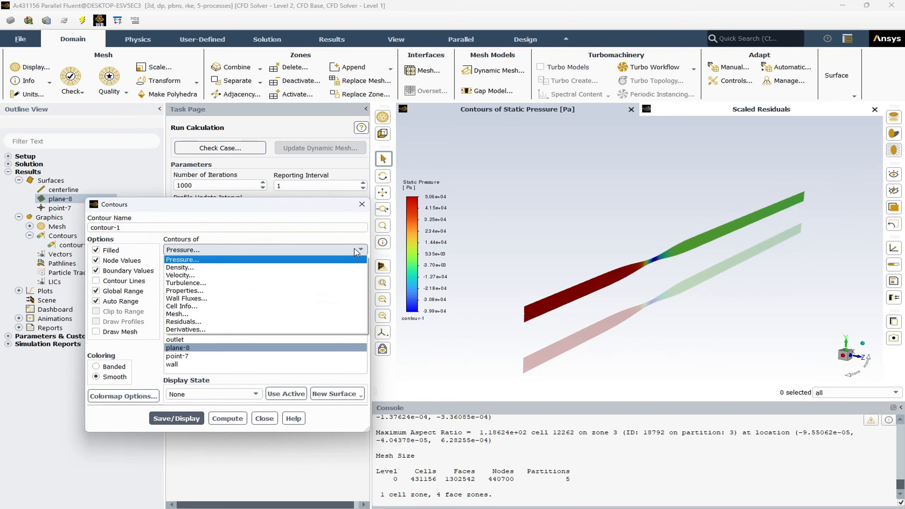
{"action": "left_click", "coordinate": [267, 284]}
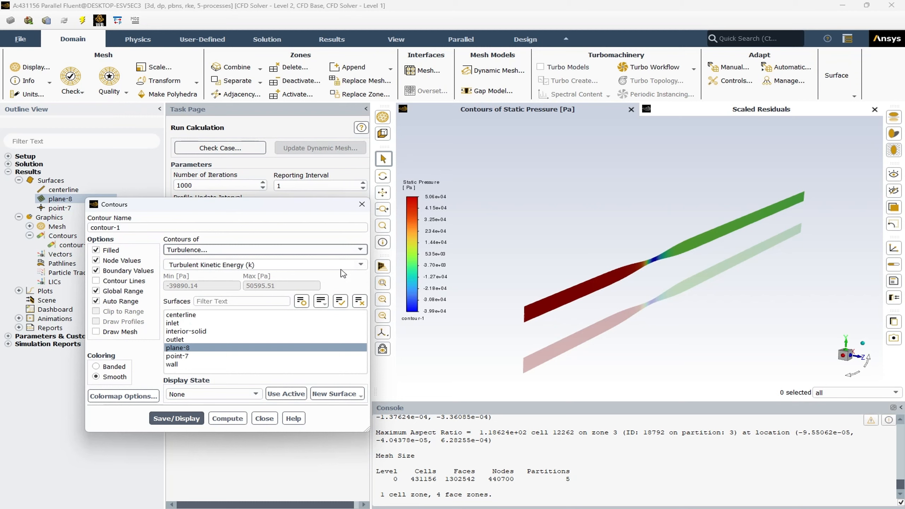
{"action": "left_click", "coordinate": [186, 416]}
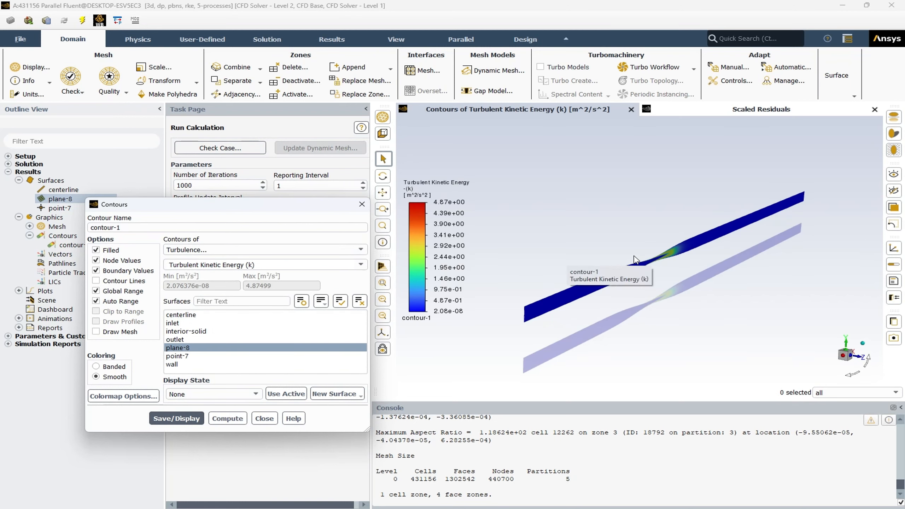
{"action": "scroll", "coordinate": [651, 262], "scroll_direction": "up", "scroll_amount": 5}
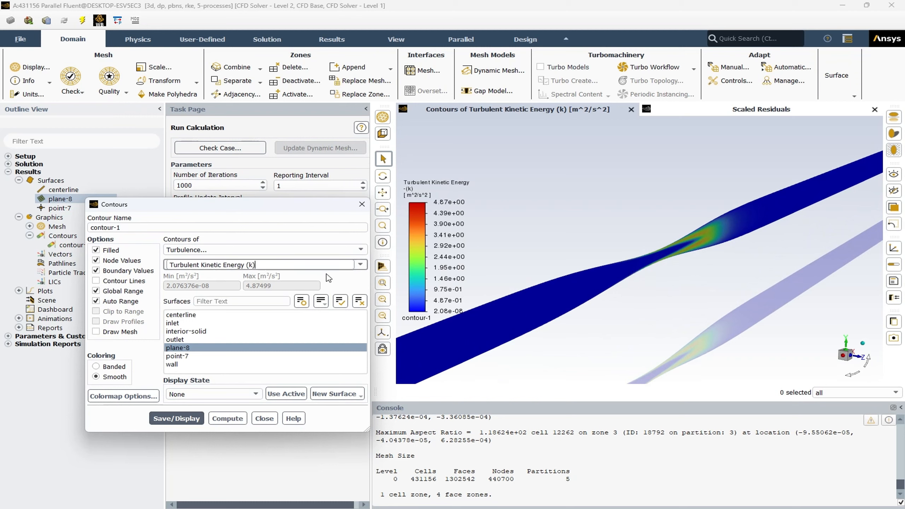
Step: Change contour-1 to turbulent intensity, display it on plane-8, and close the contour settings
{"action": "left_click", "coordinate": [361, 266]}
{"action": "left_click", "coordinate": [285, 284]}
{"action": "left_click", "coordinate": [176, 409]}
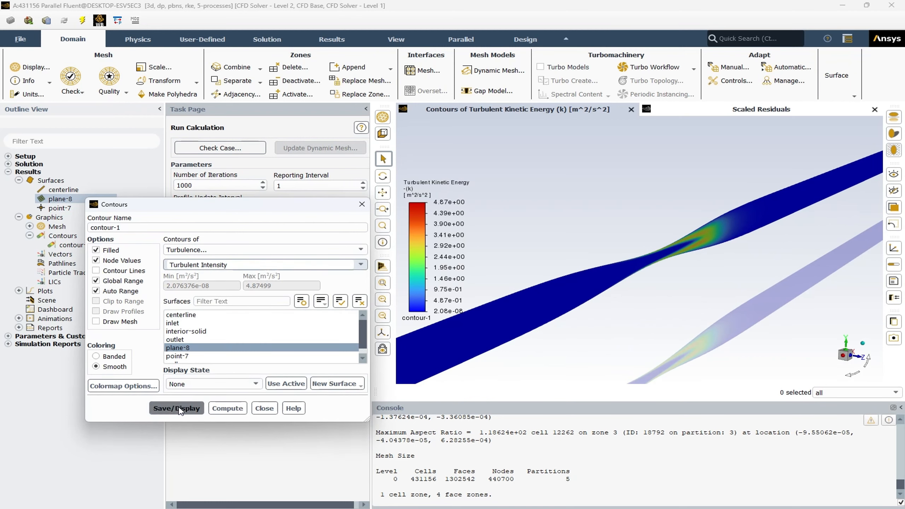
{"action": "left_click", "coordinate": [362, 250]}
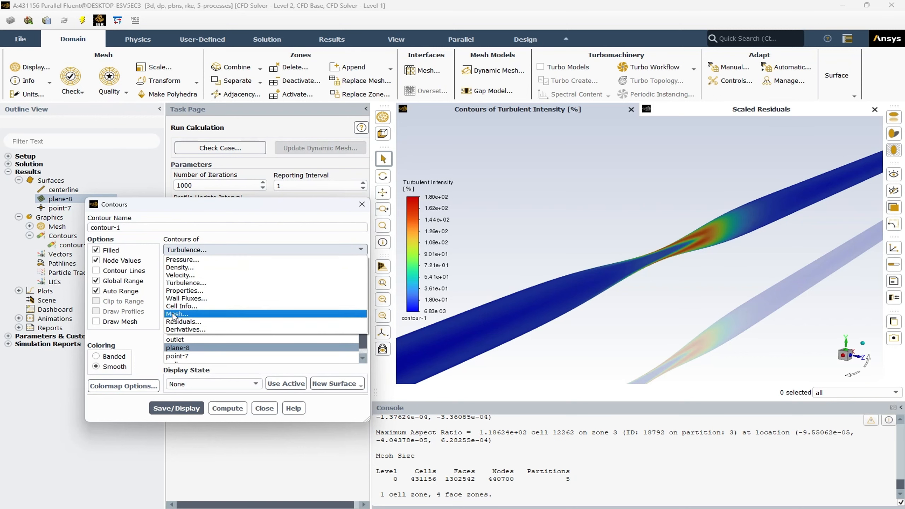
{"action": "left_click", "coordinate": [145, 211]}
{"action": "left_click", "coordinate": [264, 409]}
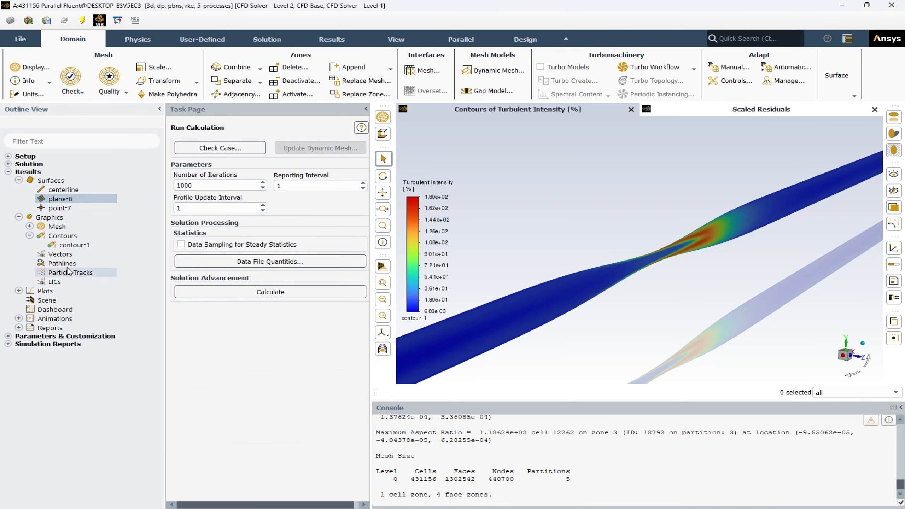
Step: Create vector-1 showing velocity coloured by velocity magnitude on plane-8 only, deselecting the inlet, outlet and wall surfaces
{"action": "double_click", "coordinate": [48, 255]}
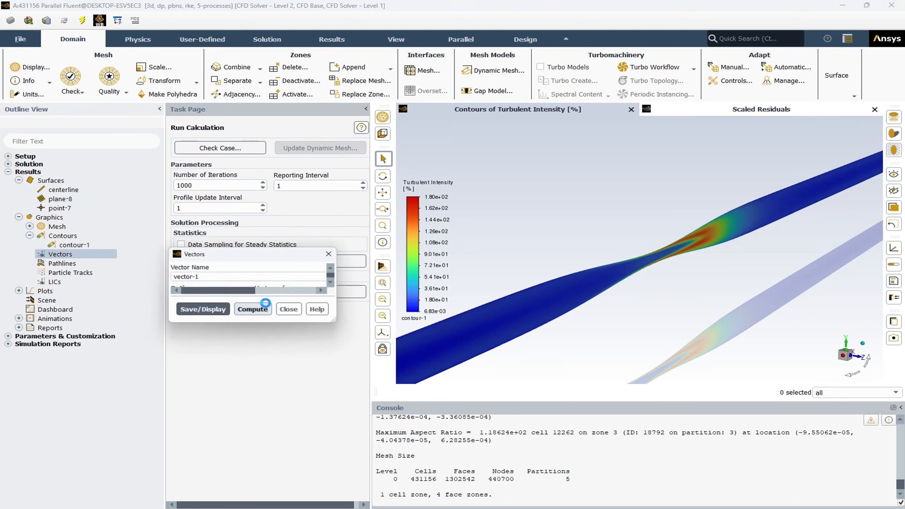
{"action": "left_click_drag", "start_coordinate": [303, 257], "coordinate": [253, 202]}
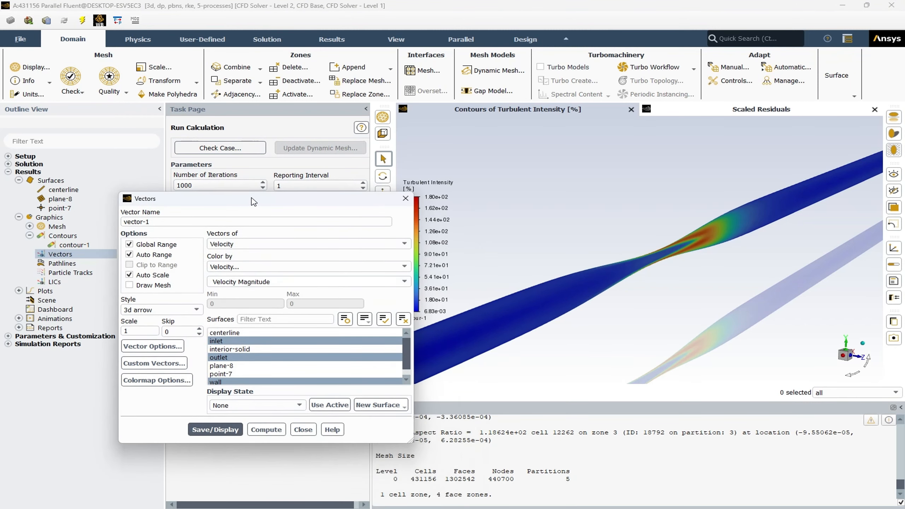
{"action": "left_click", "coordinate": [250, 342]}
{"action": "left_click", "coordinate": [258, 357]}
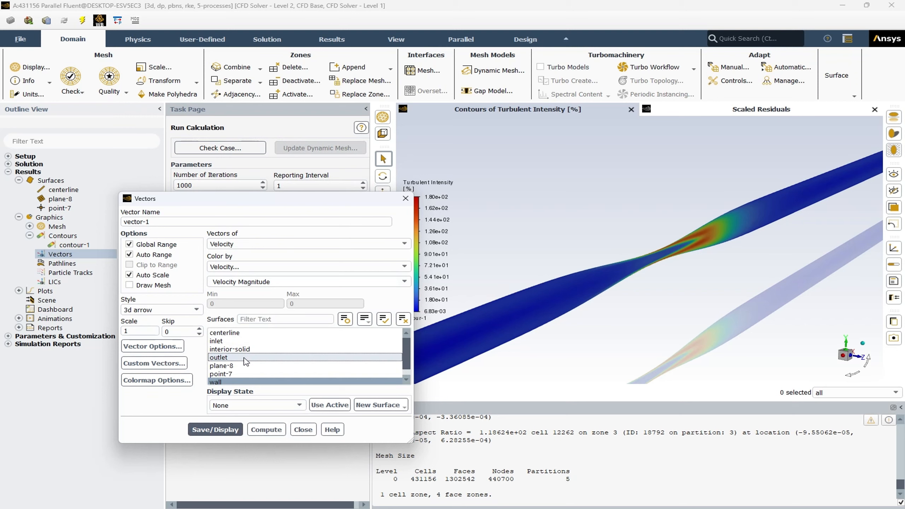
{"action": "left_click", "coordinate": [277, 382]}
{"action": "scroll", "coordinate": [236, 371], "scroll_direction": "down", "scroll_amount": 1}
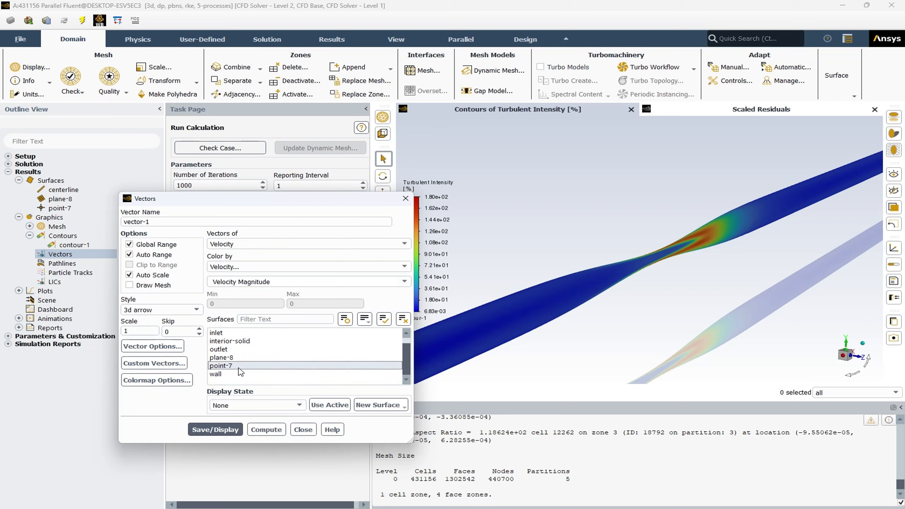
{"action": "left_click", "coordinate": [239, 365]}
{"action": "left_click", "coordinate": [239, 358]}
{"action": "left_click", "coordinate": [237, 366]}
{"action": "left_click", "coordinate": [216, 431]}
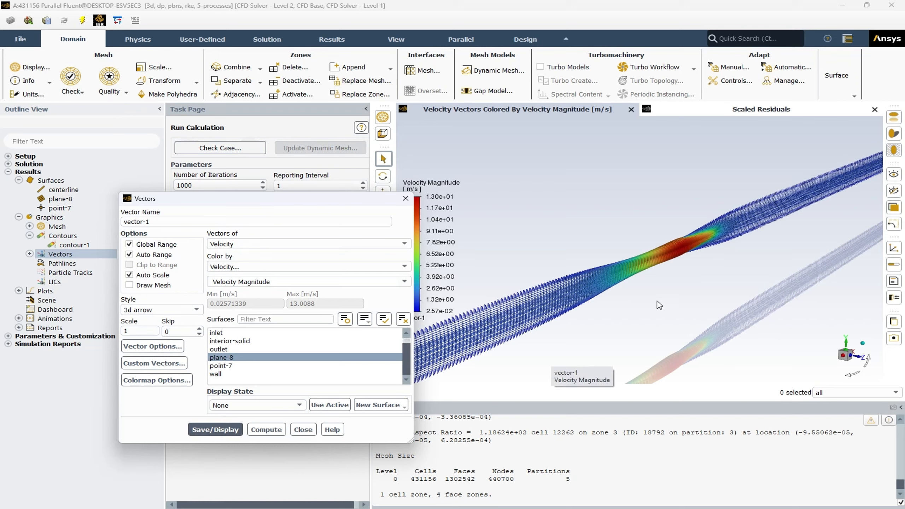
{"action": "scroll", "coordinate": [677, 268], "scroll_direction": "down", "scroll_amount": 3}
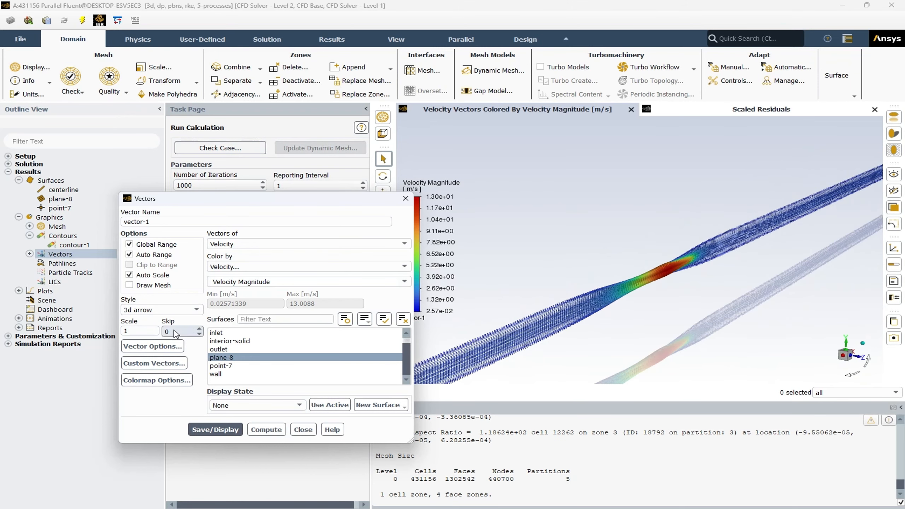
Step: Set the skip of vector-1 to 5 and redisplay the velocity vectors around the narrowed section
{"action": "left_click", "coordinate": [199, 329]}
{"action": "left_click", "coordinate": [199, 328]}
{"action": "left_click", "coordinate": [199, 328]}
{"action": "left_click", "coordinate": [199, 329]}
{"action": "left_click", "coordinate": [199, 329]}
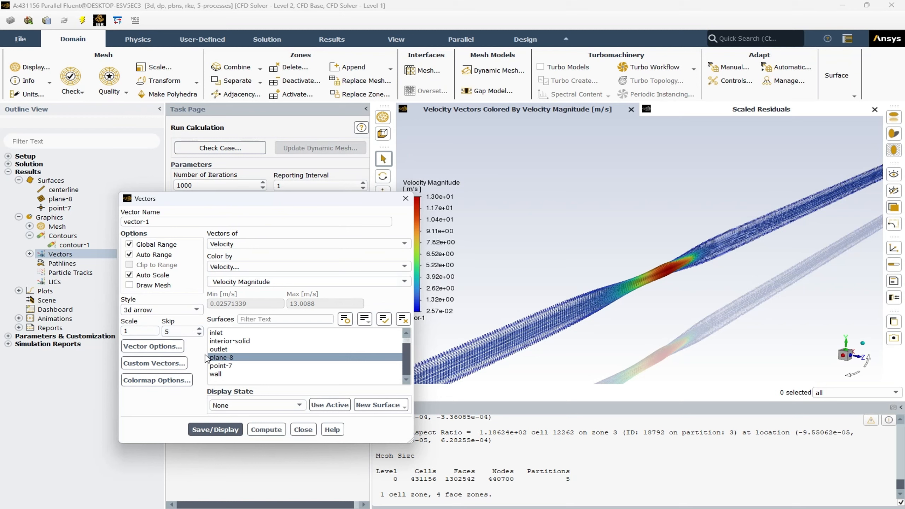
{"action": "left_click", "coordinate": [215, 429]}
{"action": "scroll", "coordinate": [658, 288], "scroll_direction": "up", "scroll_amount": 5}
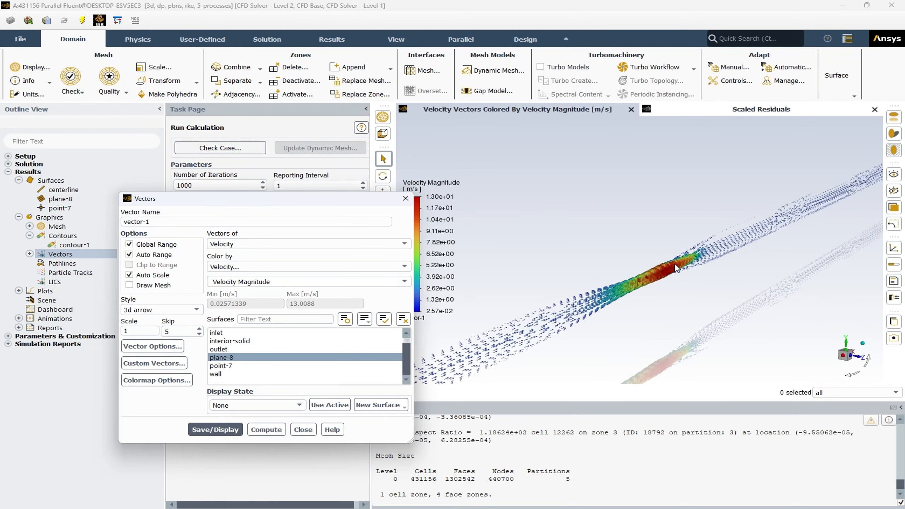
{"action": "scroll", "coordinate": [657, 289], "scroll_direction": "down", "scroll_amount": 3}
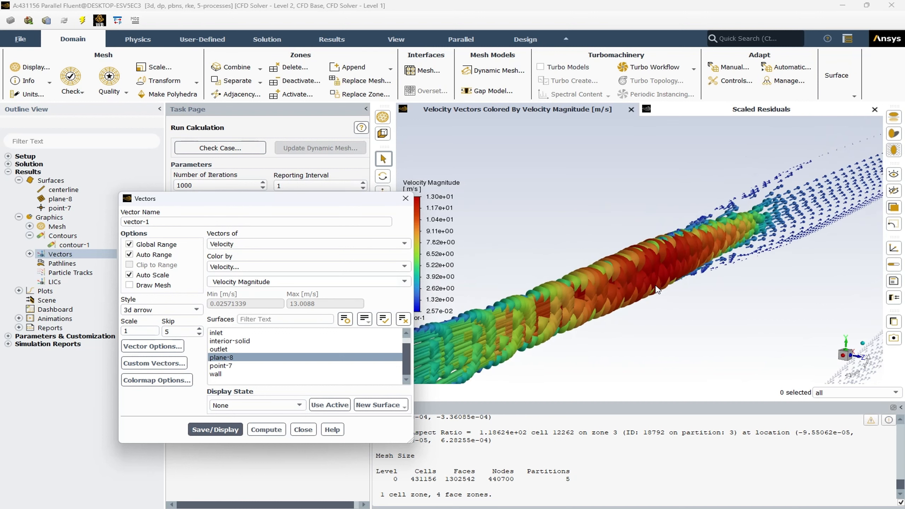
Step: Set the scale of vector-1 to 0.2 and its skip to 2, redisplaying the vectors around the narrowed section
{"action": "double_click", "coordinate": [142, 330]}
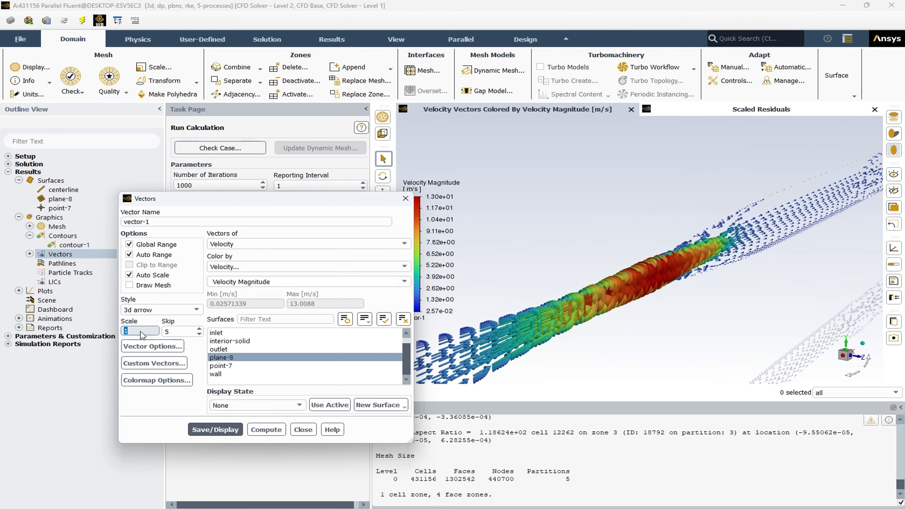
{"action": "type", "text": "0.2"}
{"action": "left_click", "coordinate": [215, 429]}
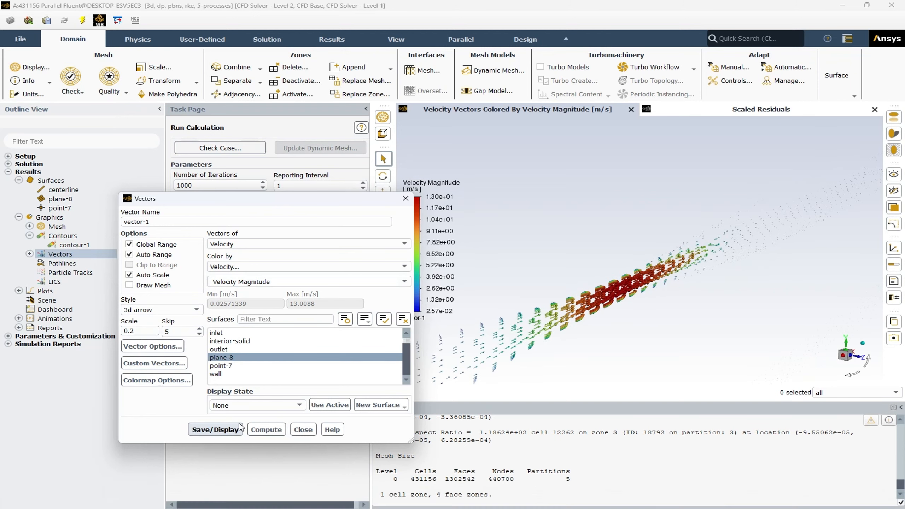
{"action": "scroll", "coordinate": [631, 306], "scroll_direction": "up", "scroll_amount": 5}
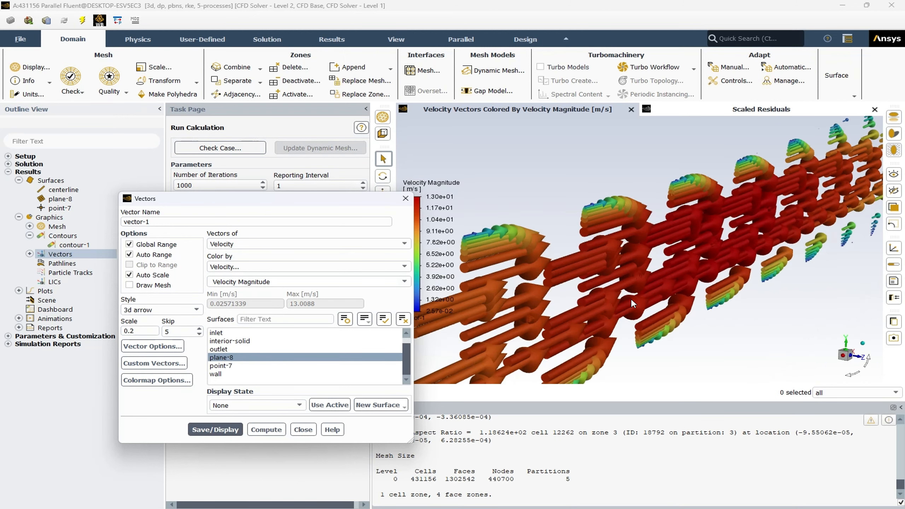
{"action": "scroll", "coordinate": [632, 309], "scroll_direction": "down", "scroll_amount": 3}
{"action": "scroll", "coordinate": [632, 308], "scroll_direction": "up", "scroll_amount": 1}
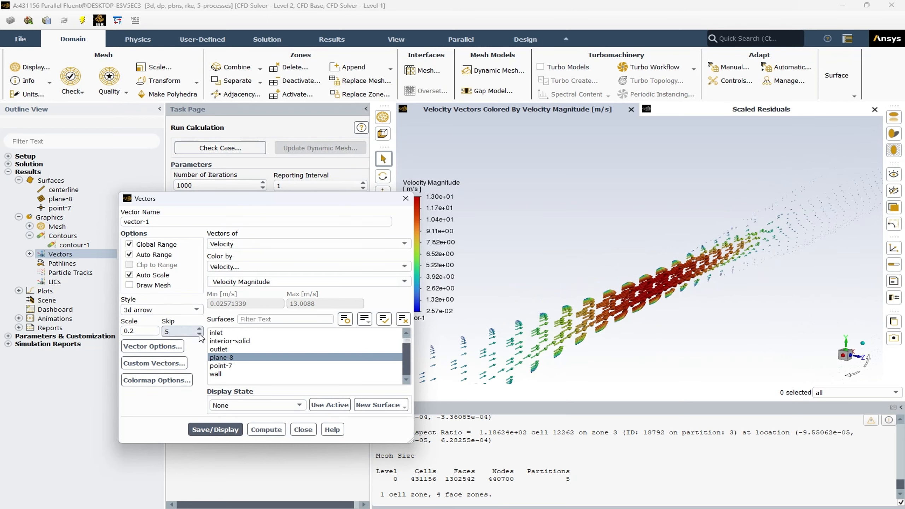
{"action": "left_click", "coordinate": [216, 429]}
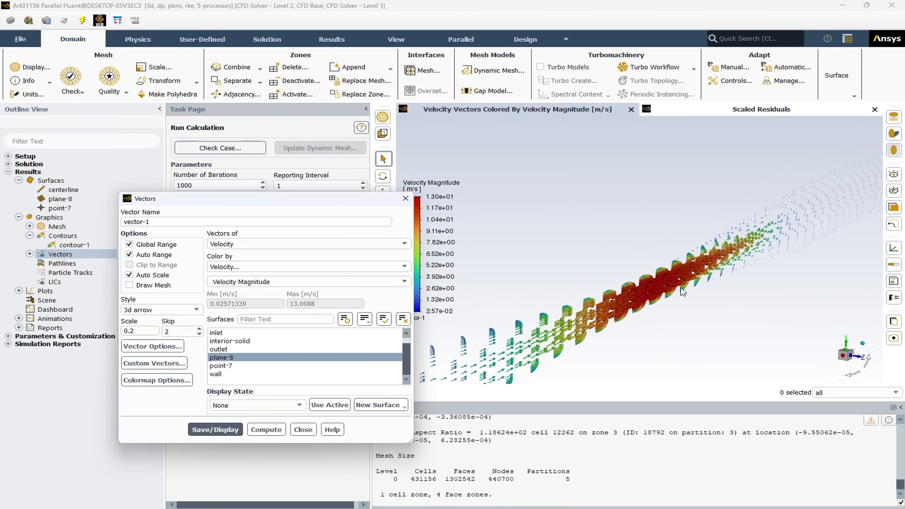
{"action": "scroll", "coordinate": [682, 292], "scroll_direction": "up", "scroll_amount": 3}
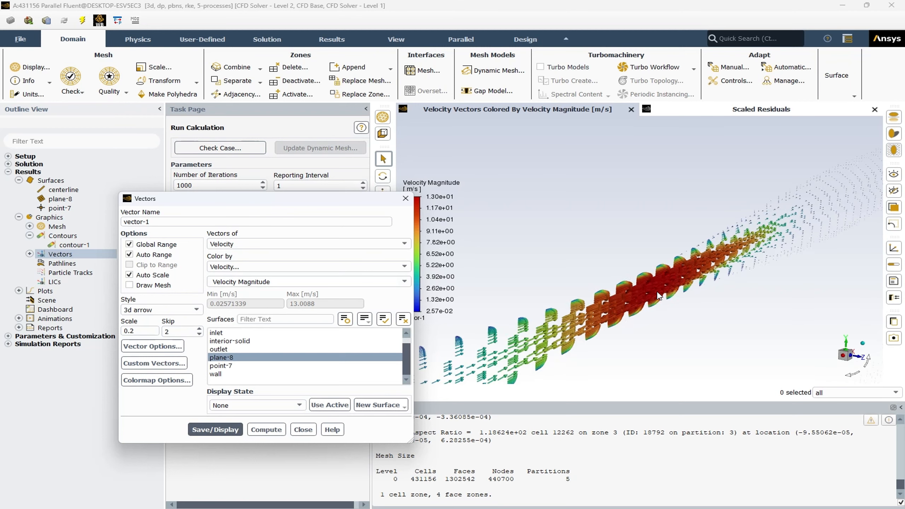
Step: Enable fixed length in the vector options, apply it, and redisplay vector-1 to inspect the fixed-length arrows along the artery
{"action": "left_click", "coordinate": [153, 348]}
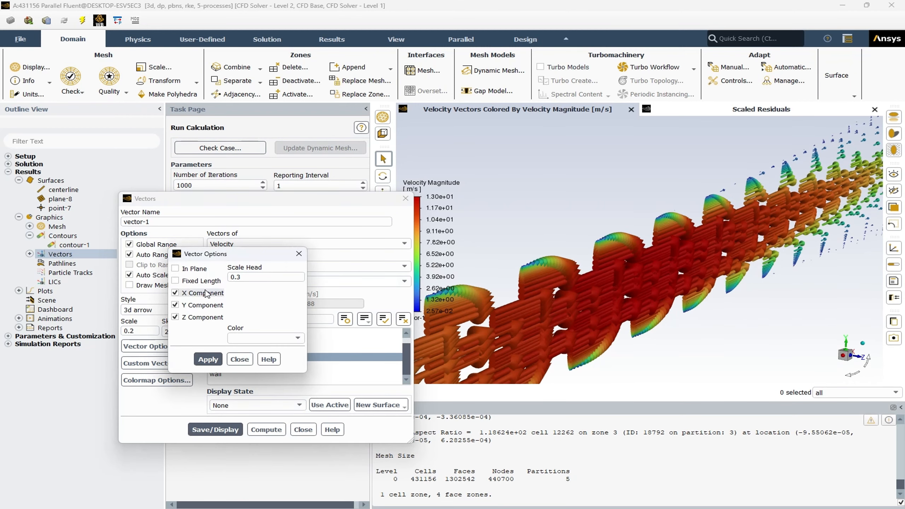
{"action": "left_click", "coordinate": [176, 281]}
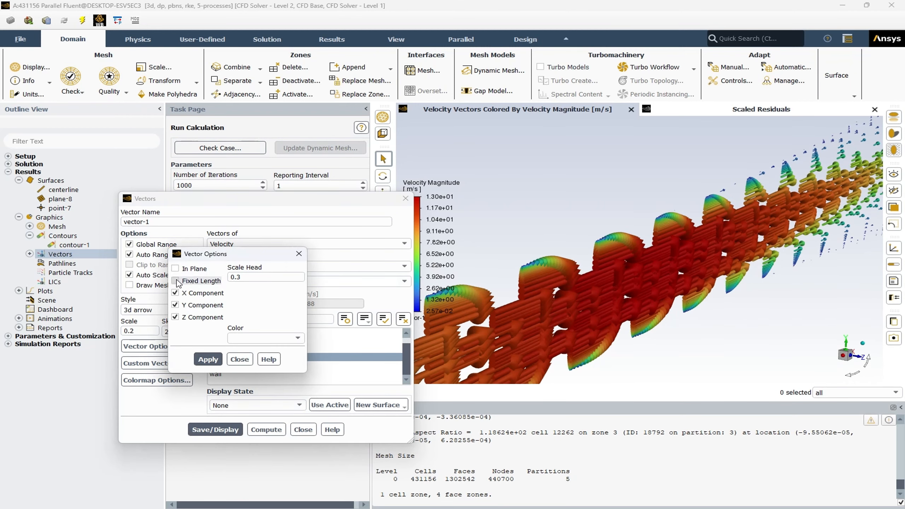
{"action": "left_click", "coordinate": [209, 359]}
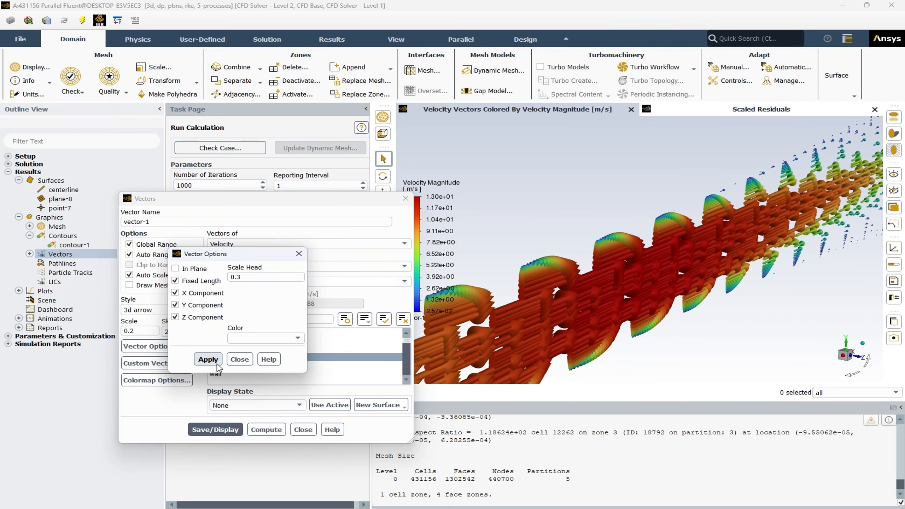
{"action": "left_click", "coordinate": [240, 359]}
{"action": "left_click", "coordinate": [207, 430]}
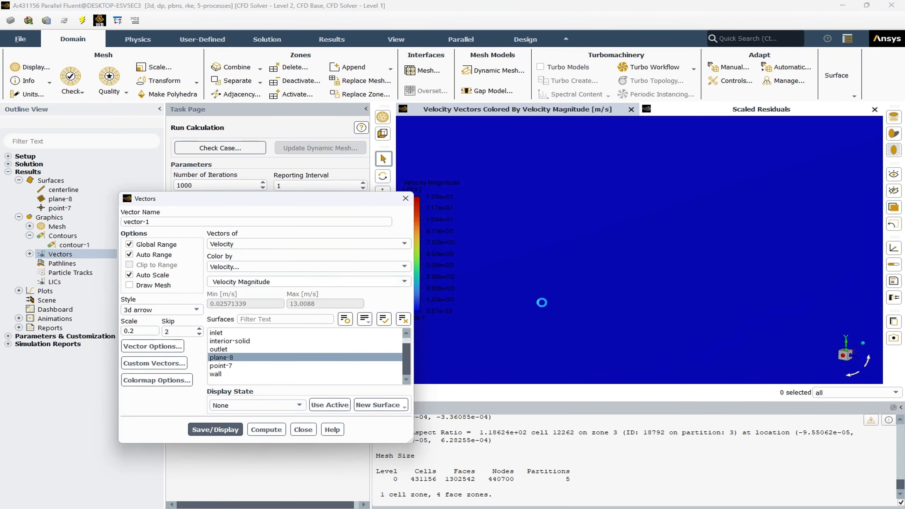
{"action": "left_click_drag", "start_coordinate": [338, 199], "coordinate": [264, 198]}
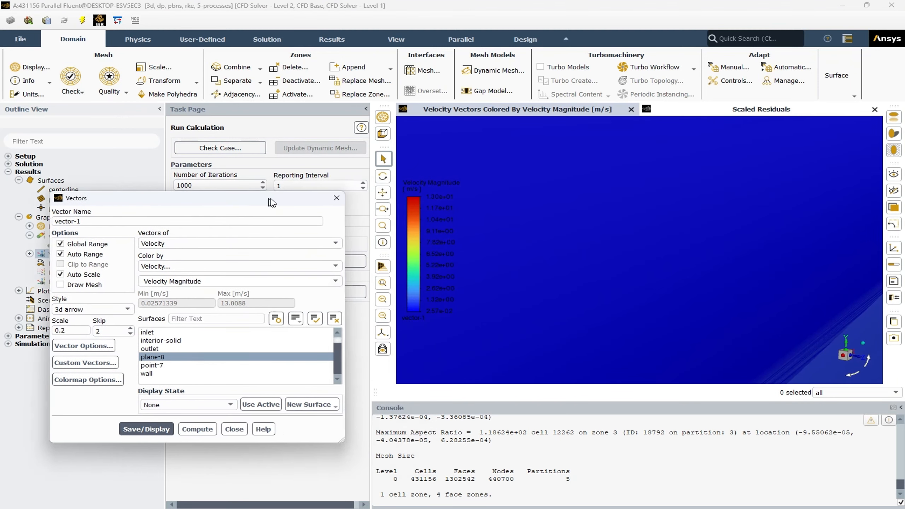
{"action": "scroll", "coordinate": [665, 271], "scroll_direction": "down", "scroll_amount": 8}
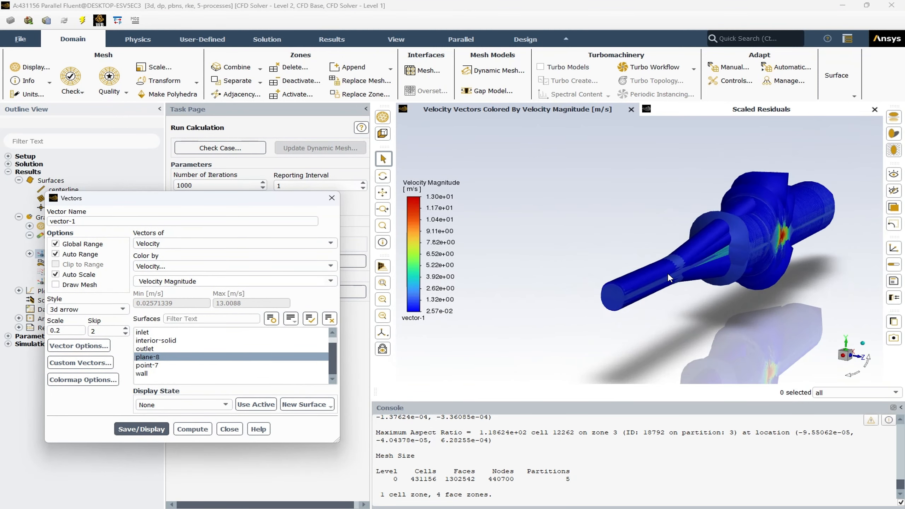
{"action": "left_click", "coordinate": [663, 299]}
{"action": "left_click_drag", "start_coordinate": [665, 303], "coordinate": [640, 302]}
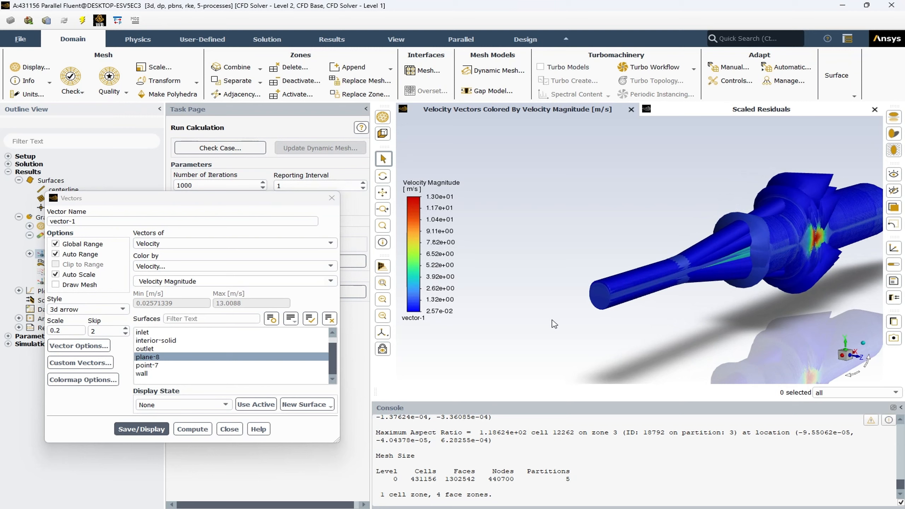
{"action": "scroll", "coordinate": [554, 324], "scroll_direction": "down", "scroll_amount": 4}
{"action": "scroll", "coordinate": [722, 274], "scroll_direction": "up", "scroll_amount": 5}
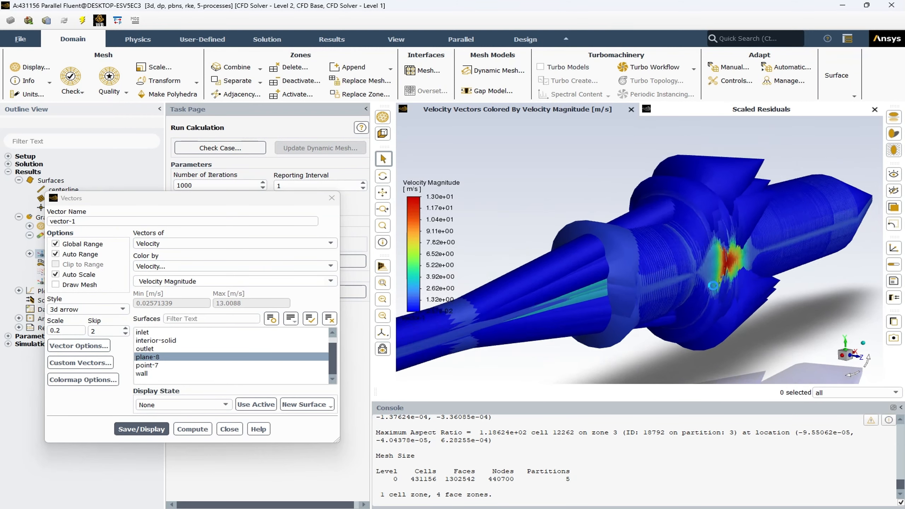
Step: Set the scale of vector-1 to 0.01 and redisplay the velocity vectors to inspect the arrows around the narrowed section
{"action": "left_click", "coordinate": [75, 332]}
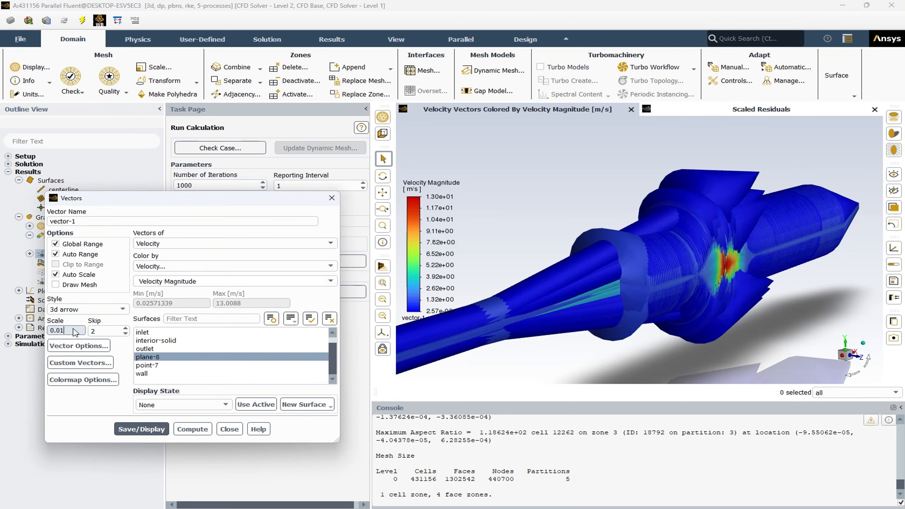
{"action": "type", "text": "01"}
{"action": "left_click", "coordinate": [141, 428]}
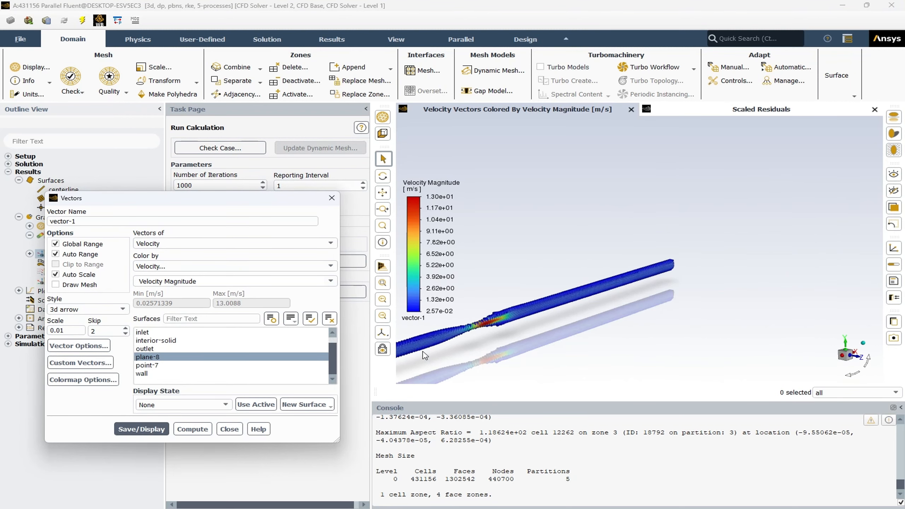
{"action": "scroll", "coordinate": [698, 282], "scroll_direction": "up", "scroll_amount": 5}
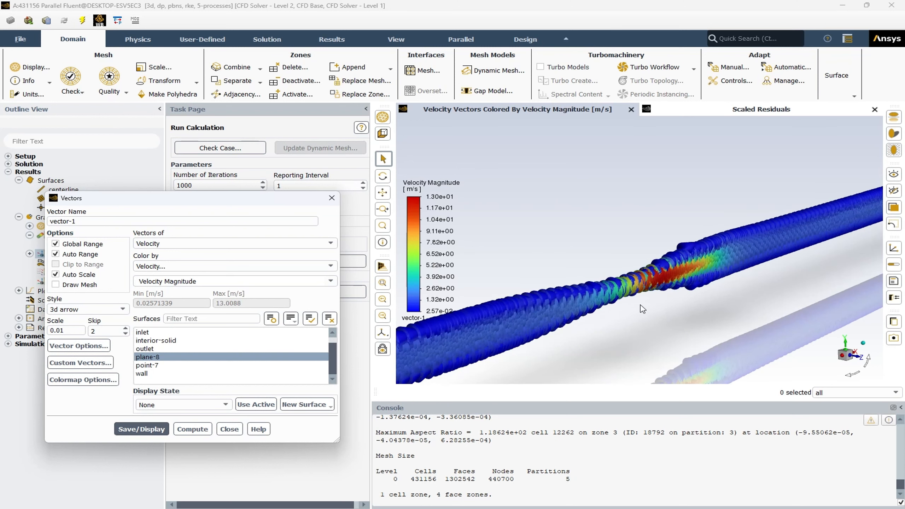
{"action": "scroll", "coordinate": [642, 309], "scroll_direction": "up", "scroll_amount": 3}
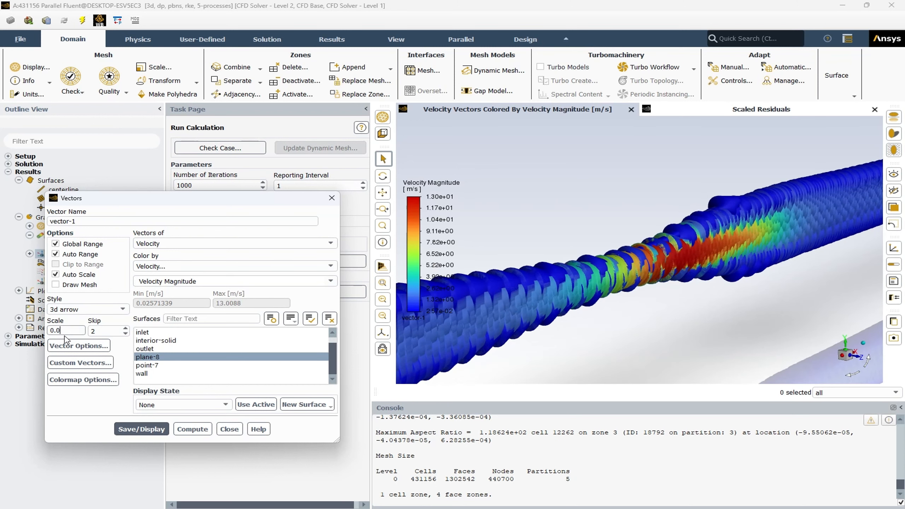
Step: Reduce the scale of vector-1 to 0.0005, redisplay it, inspect the arrows through the narrowing, and close the vector settings
{"action": "left_click", "coordinate": [120, 425]}
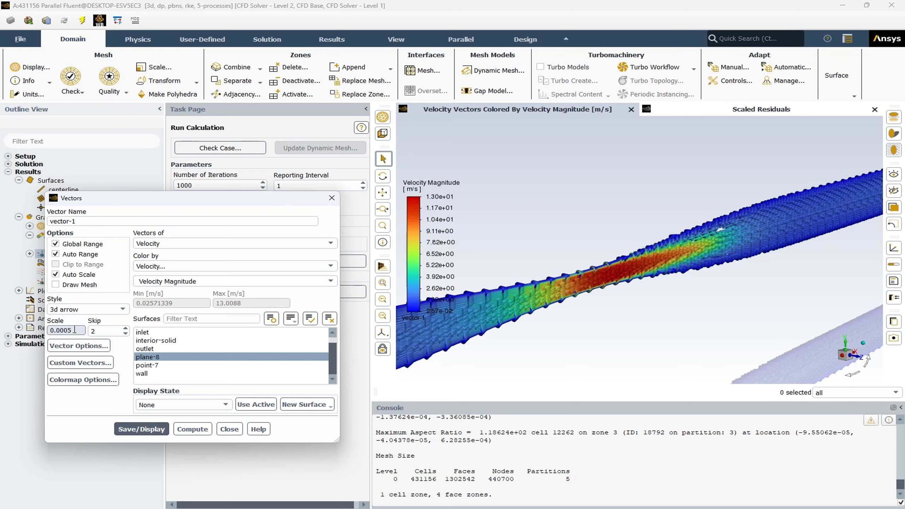
{"action": "left_click", "coordinate": [140, 428]}
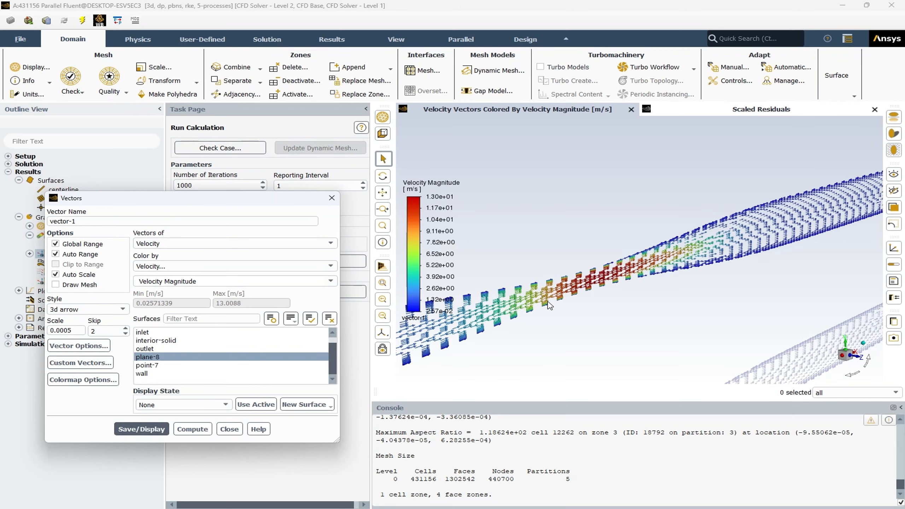
{"action": "scroll", "coordinate": [549, 305], "scroll_direction": "up", "scroll_amount": 5}
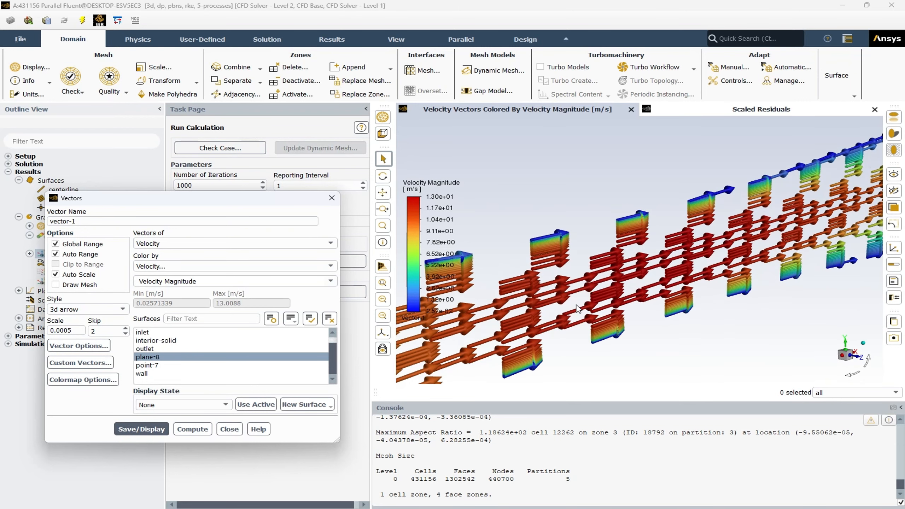
{"action": "scroll", "coordinate": [578, 310], "scroll_direction": "down", "scroll_amount": 8}
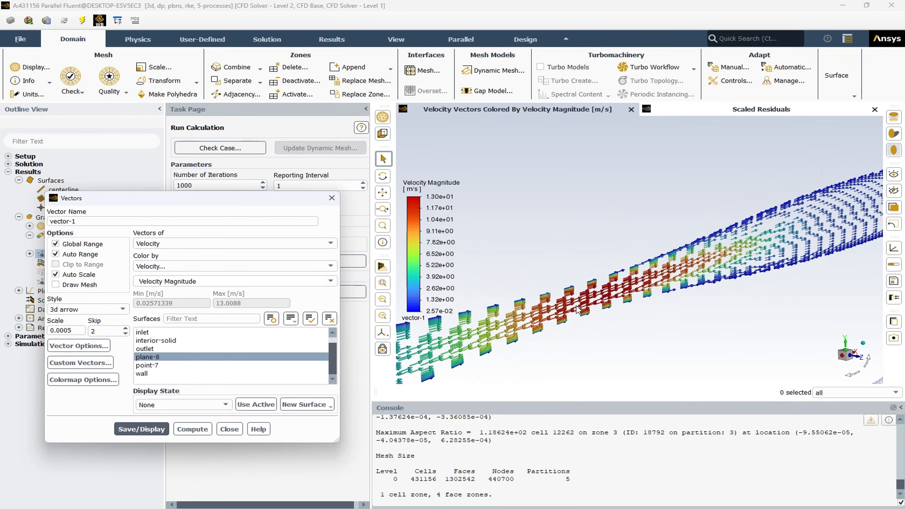
{"action": "scroll", "coordinate": [578, 310], "scroll_direction": "down", "scroll_amount": 5}
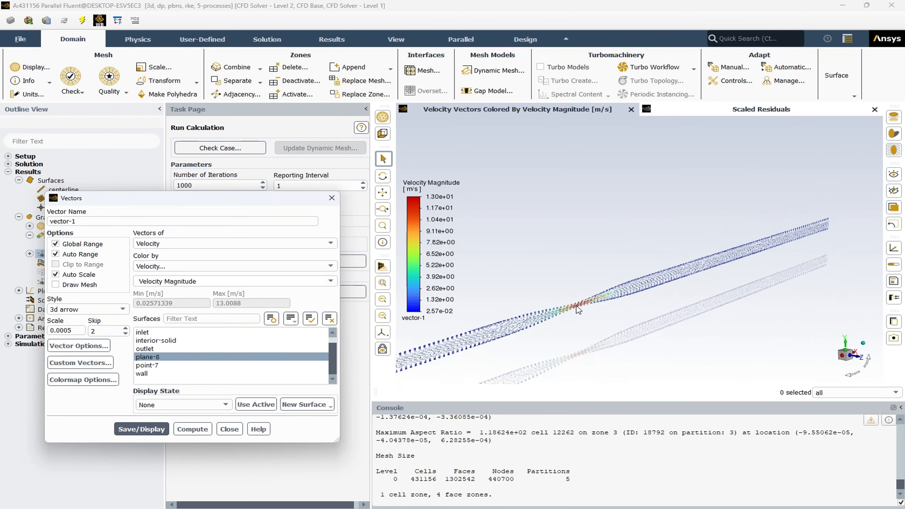
{"action": "left_click", "coordinate": [229, 428]}
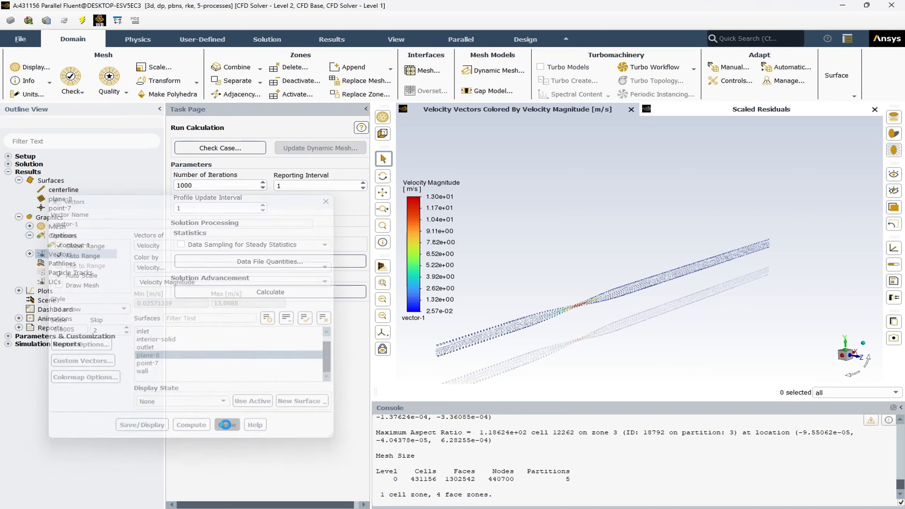
Step: Create scene-1 combining vector-1 and mesh-1, display it, and inspect the inlet end of the artery
{"action": "double_click", "coordinate": [44, 302]}
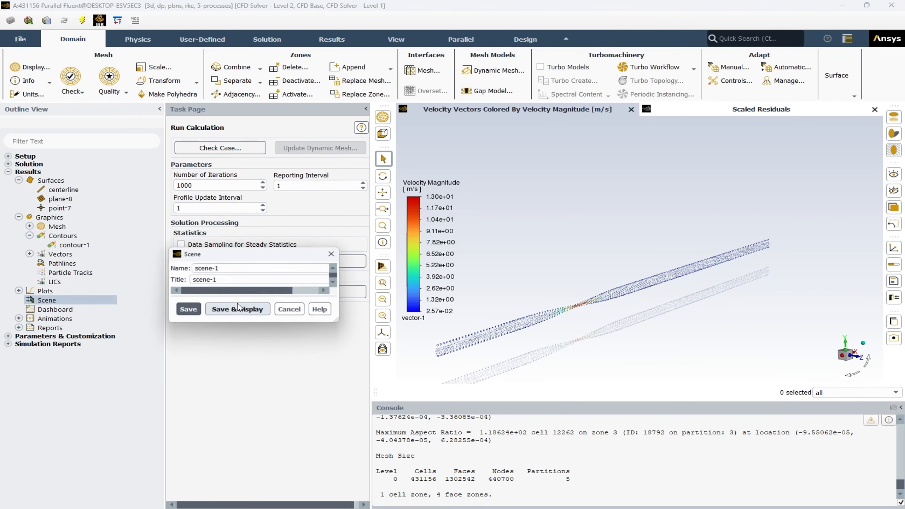
{"action": "left_click", "coordinate": [177, 337]}
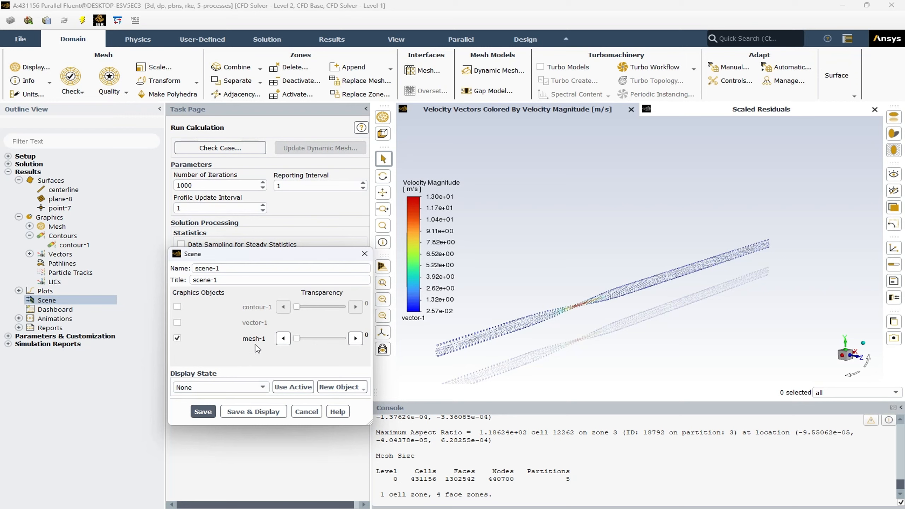
{"action": "left_click", "coordinate": [178, 323]}
{"action": "left_click", "coordinate": [253, 411]}
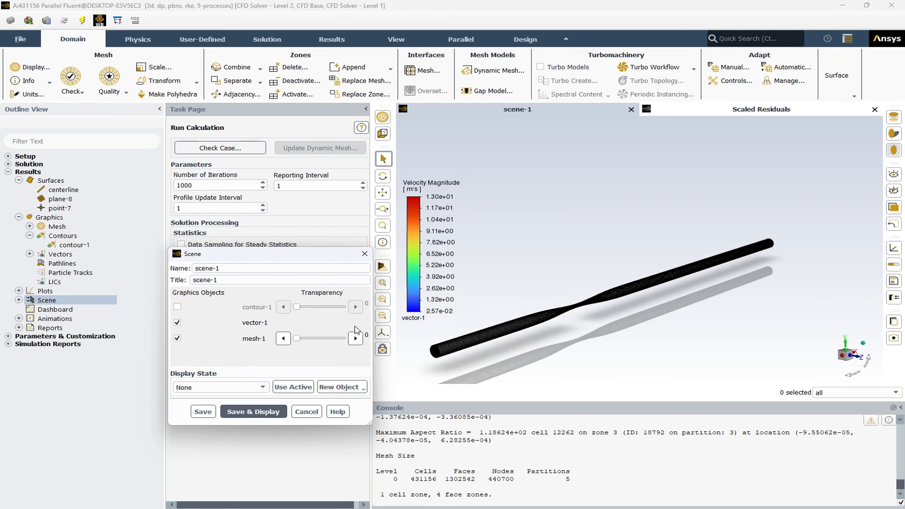
{"action": "scroll", "coordinate": [424, 314], "scroll_direction": "up", "scroll_amount": 10}
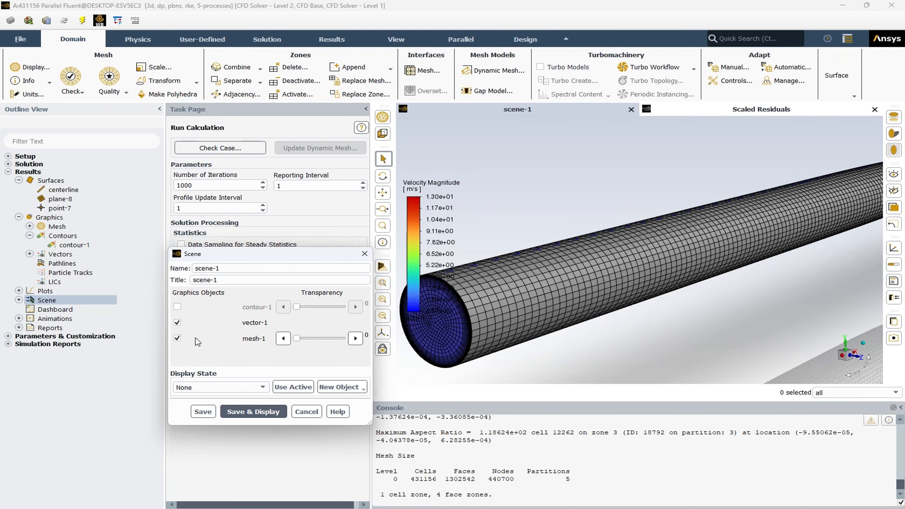
Step: Try a transparency of 70 for mesh-1 in scene-1, settle on 60, redisplay the scene and close its settings
{"action": "left_click", "coordinate": [334, 340]}
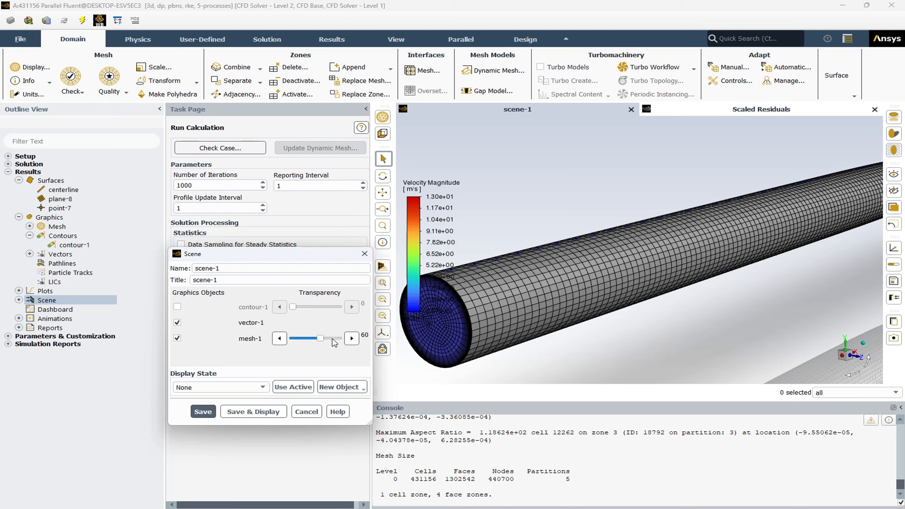
{"action": "left_click", "coordinate": [282, 410]}
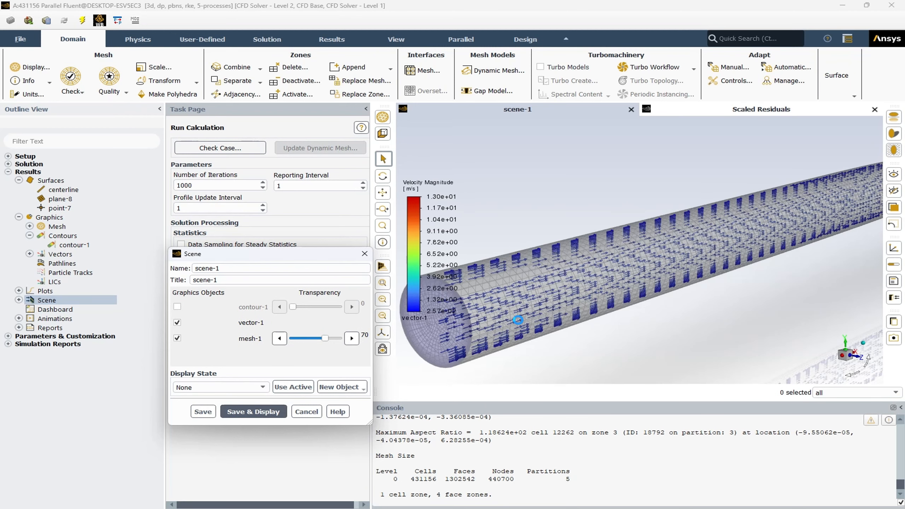
{"action": "scroll", "coordinate": [543, 356], "scroll_direction": "down", "scroll_amount": 5}
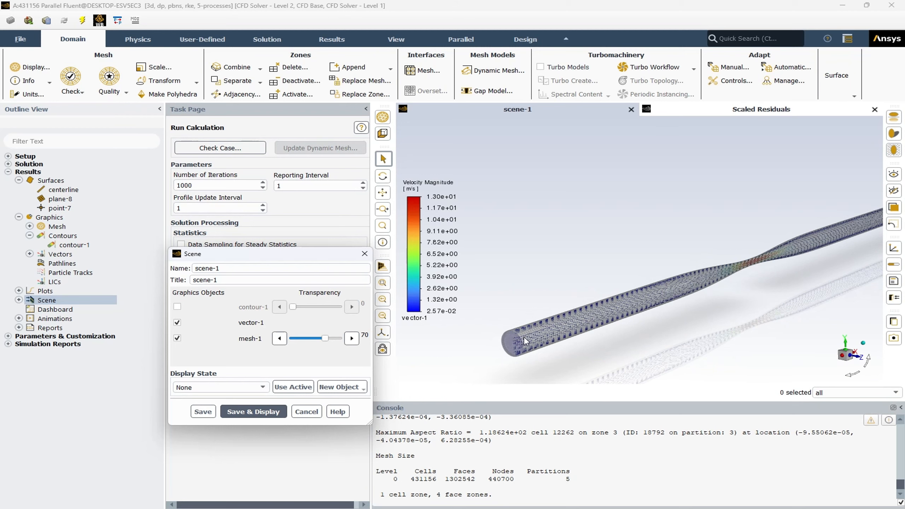
{"action": "left_click", "coordinate": [313, 339]}
{"action": "left_click", "coordinate": [251, 410]}
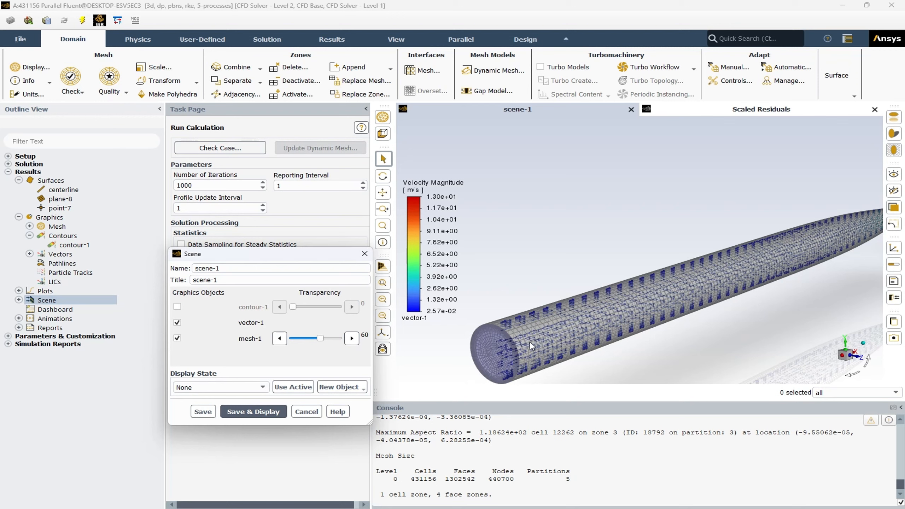
{"action": "left_click", "coordinate": [319, 410]}
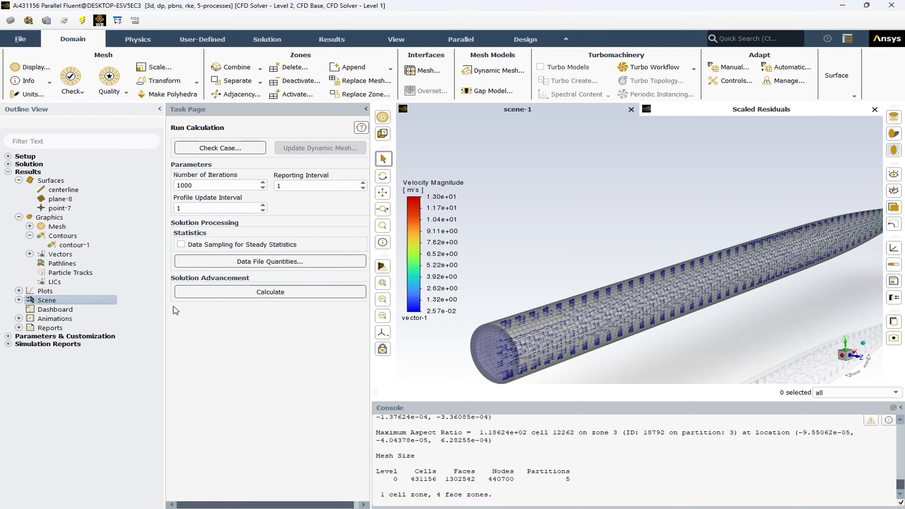
Step: Create pathlines-1 released from the inlet and coloured by static pressure, and display it to inspect the lines near the inlet
{"action": "double_click", "coordinate": [63, 264]}
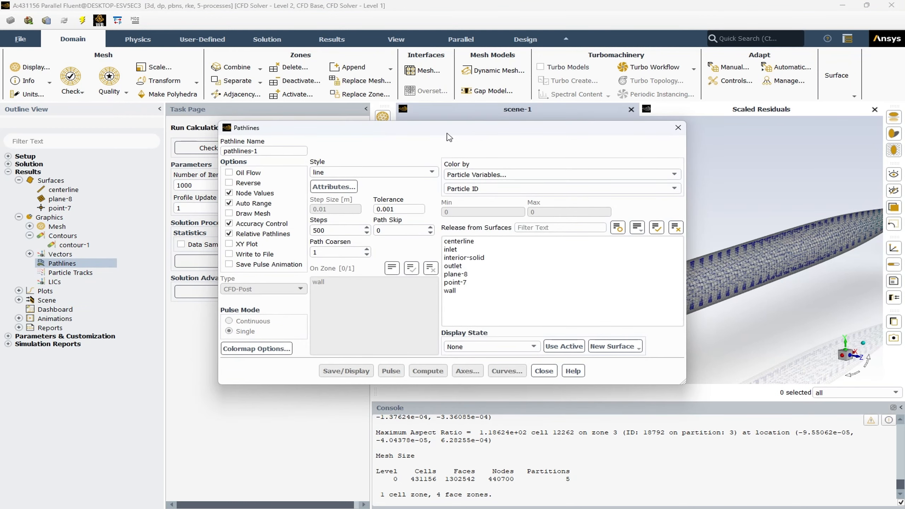
{"action": "left_click_drag", "start_coordinate": [454, 133], "coordinate": [314, 165]}
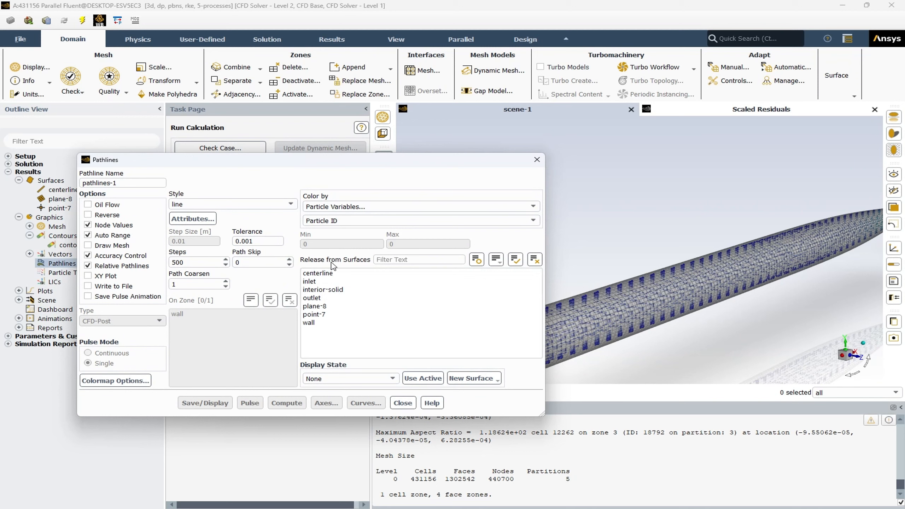
{"action": "left_click", "coordinate": [327, 282]}
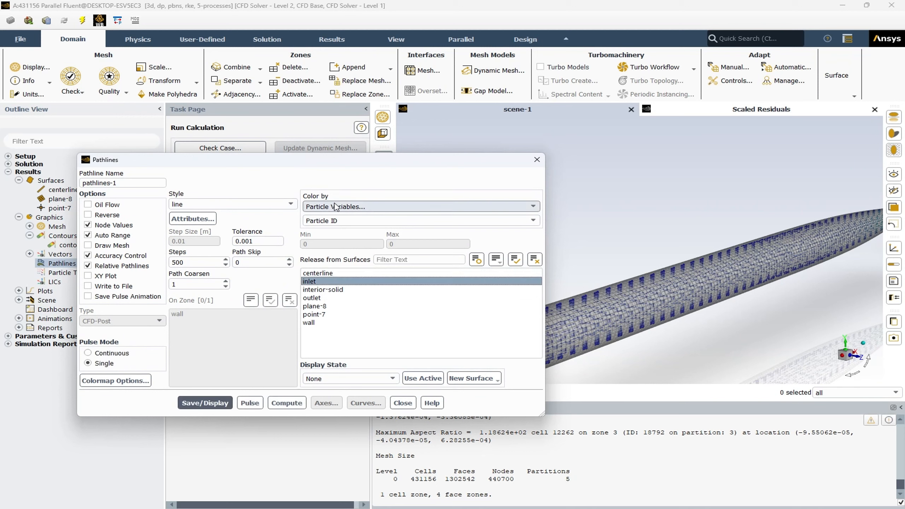
{"action": "left_click", "coordinate": [335, 207]}
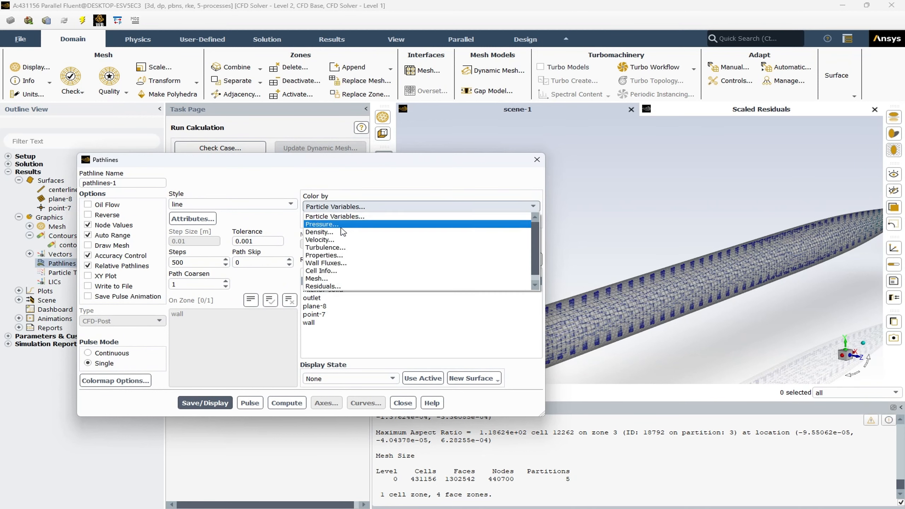
{"action": "left_click", "coordinate": [341, 225]}
{"action": "left_click", "coordinate": [228, 402]}
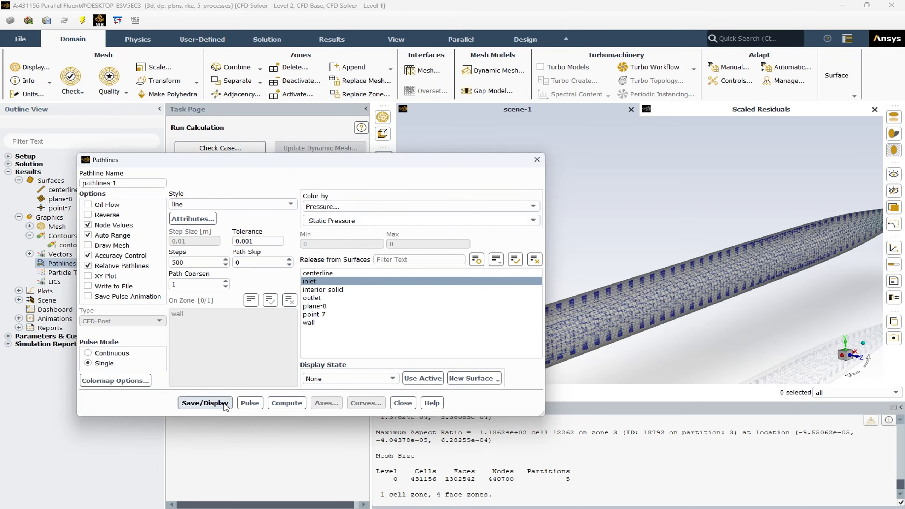
{"action": "left_click_drag", "start_coordinate": [393, 163], "coordinate": [273, 162]}
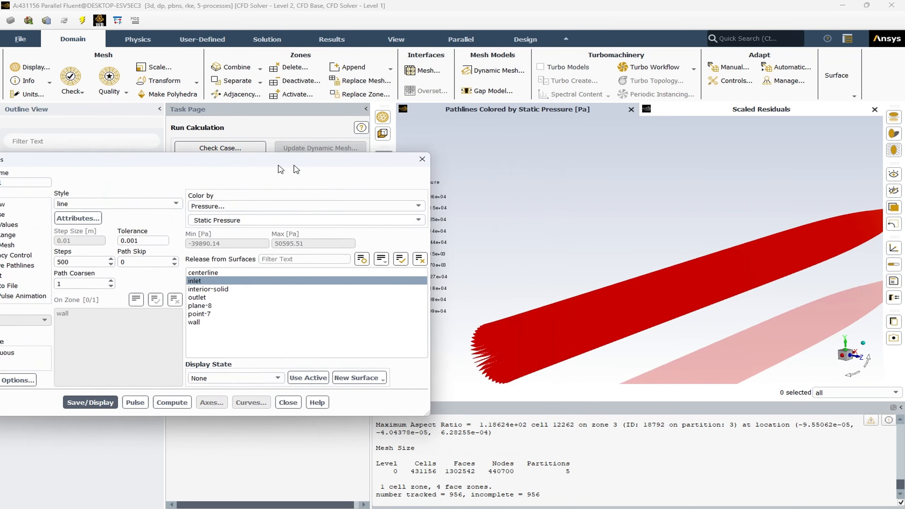
{"action": "mouse_move", "coordinate": [600, 293]}
{"action": "left_mouse_down"}
{"action": "mouse_move", "coordinate": [646, 281]}
{"action": "mouse_move", "coordinate": [613, 293]}
{"action": "left_mouse_up"}
{"action": "scroll", "coordinate": [566, 290], "scroll_direction": "up", "scroll_amount": 3}
{"action": "scroll", "coordinate": [567, 291], "scroll_direction": "up", "scroll_amount": 5}
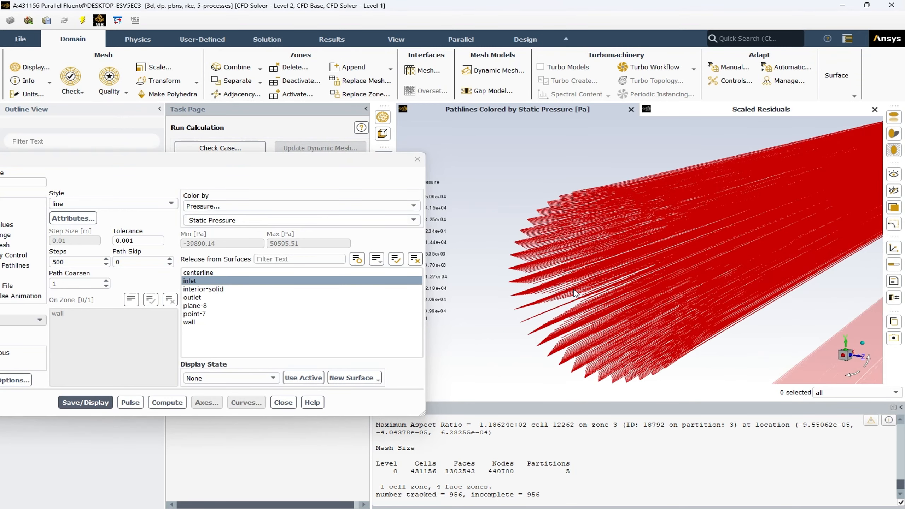
{"action": "scroll", "coordinate": [575, 293], "scroll_direction": "up", "scroll_amount": 2}
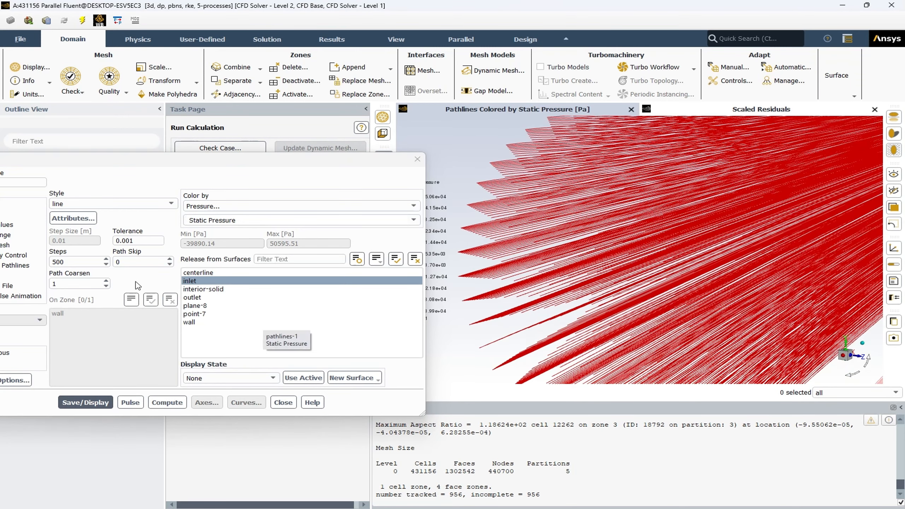
Step: Set the path skip of pathlines-1 to 5, redisplay the pathlines through the narrowed section, and close the pathline settings
{"action": "left_click", "coordinate": [170, 260]}
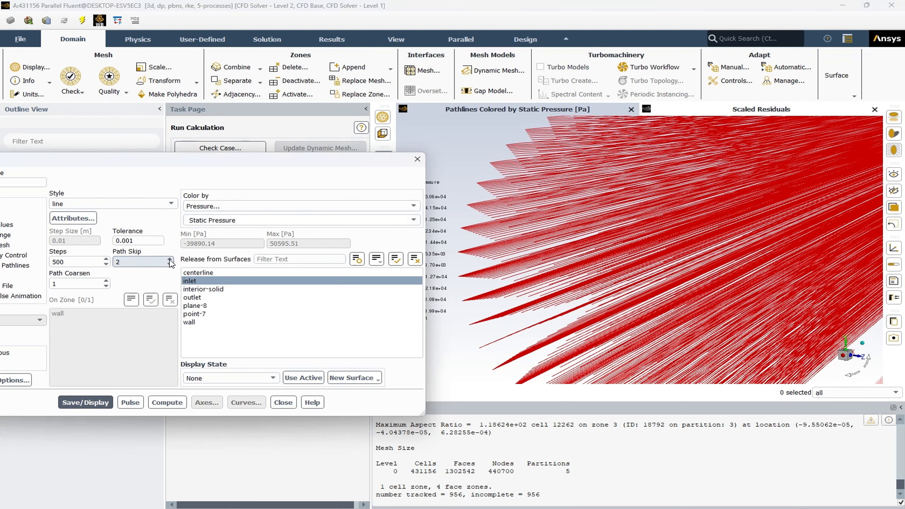
{"action": "left_click", "coordinate": [170, 260]}
{"action": "left_click", "coordinate": [170, 260]}
{"action": "left_click", "coordinate": [170, 260]}
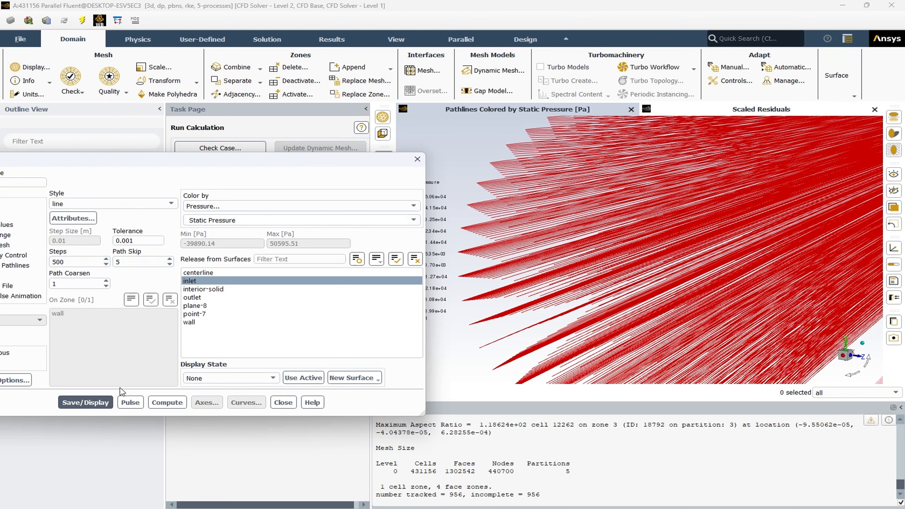
{"action": "left_click", "coordinate": [106, 401]}
{"action": "scroll", "coordinate": [511, 310], "scroll_direction": "down", "scroll_amount": 5}
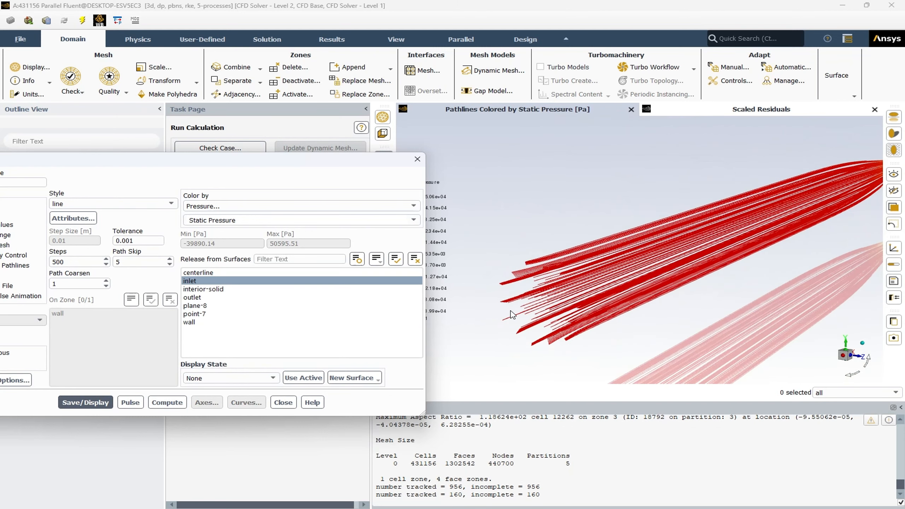
{"action": "scroll", "coordinate": [720, 246], "scroll_direction": "up", "scroll_amount": 4}
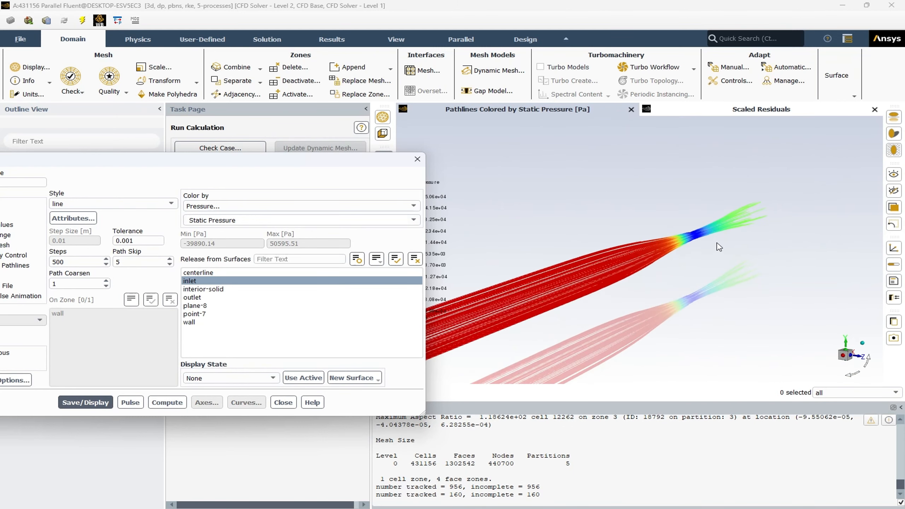
{"action": "left_click", "coordinate": [282, 402]}
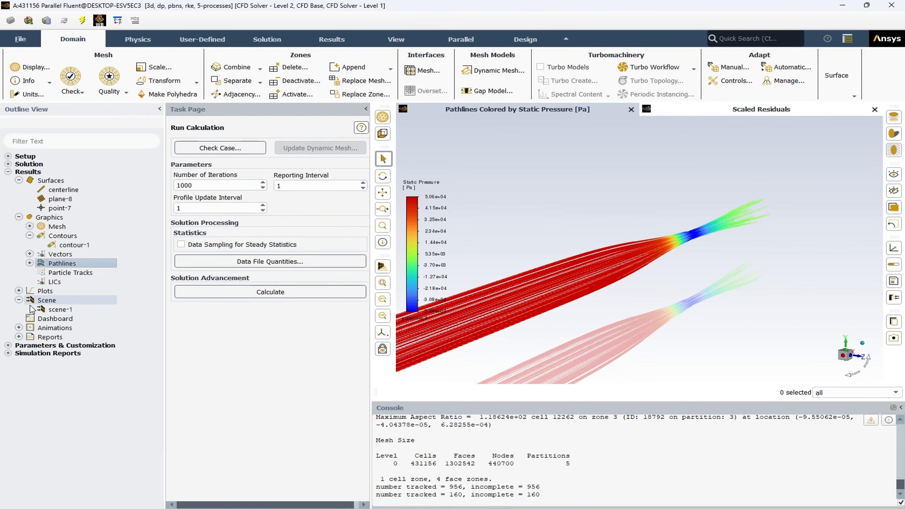
Step: Add pathlines-1 to scene-1 alongside vector-1 and mesh-1, and display the combined scene
{"action": "double_click", "coordinate": [53, 309]}
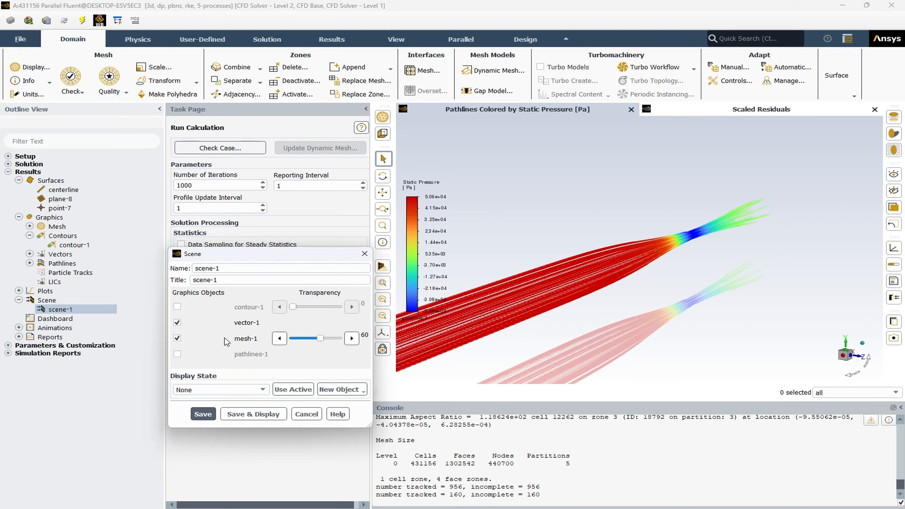
{"action": "left_click", "coordinate": [177, 354]}
{"action": "left_click", "coordinate": [251, 414]}
{"action": "scroll", "coordinate": [607, 325], "scroll_direction": "down", "scroll_amount": 3}
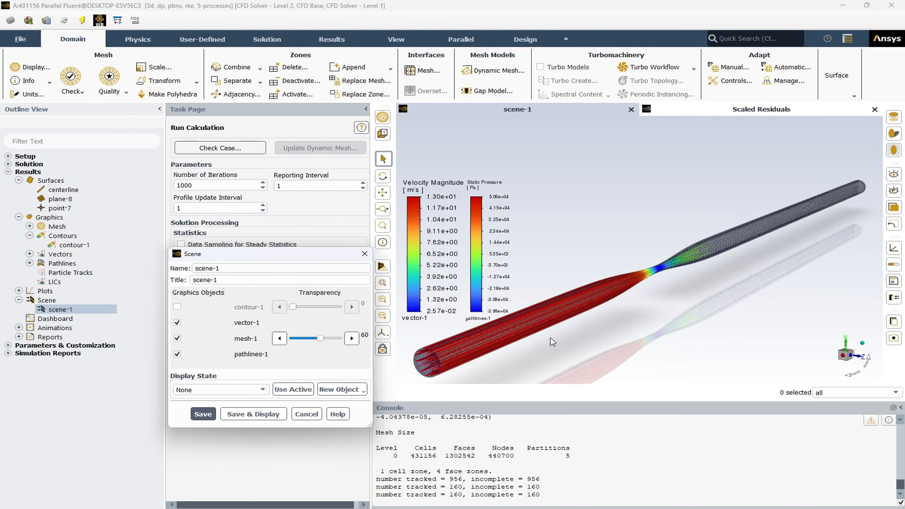
{"action": "left_click_drag", "start_coordinate": [552, 342], "coordinate": [570, 341]}
Step: Remove vector-1 from scene-1, redisplay it with only mesh-1 and pathlines-1 to inspect the narrowed section, and close the scene settings
{"action": "left_click", "coordinate": [177, 322]}
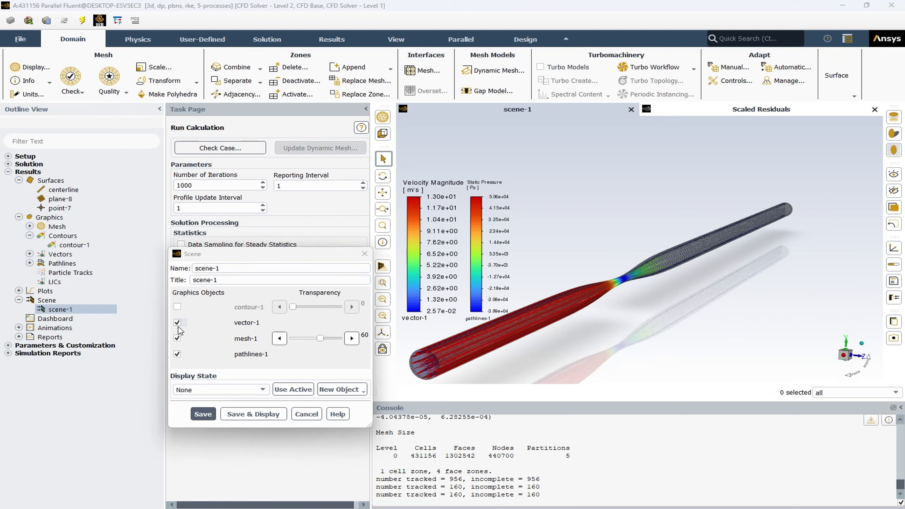
{"action": "left_click", "coordinate": [253, 413]}
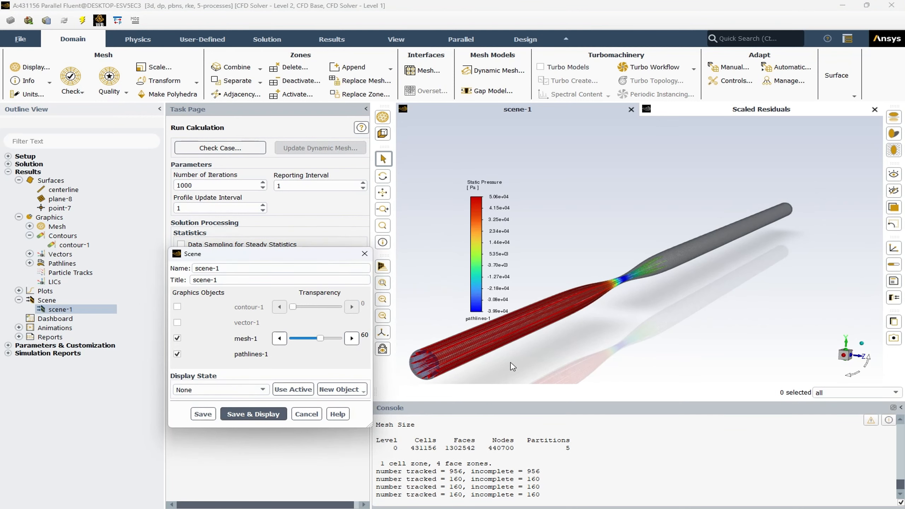
{"action": "scroll", "coordinate": [659, 289], "scroll_direction": "up", "scroll_amount": 5}
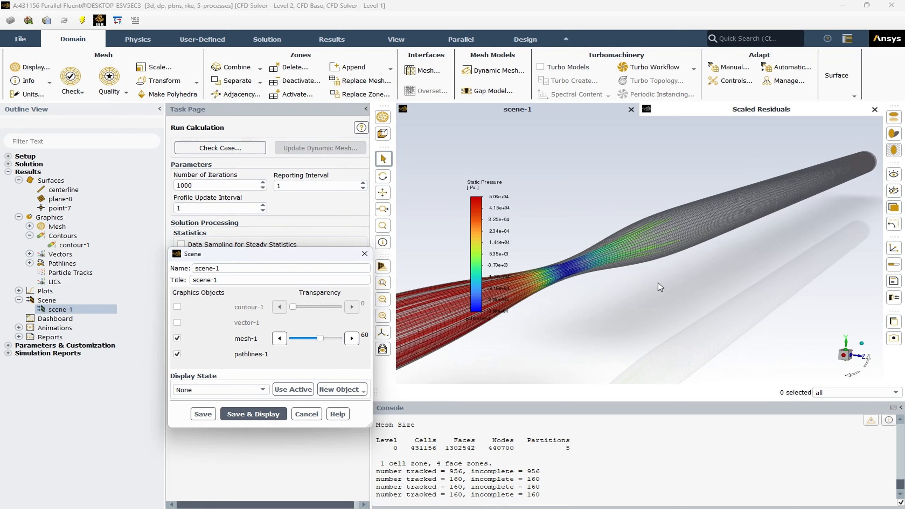
{"action": "left_click", "coordinate": [306, 414]}
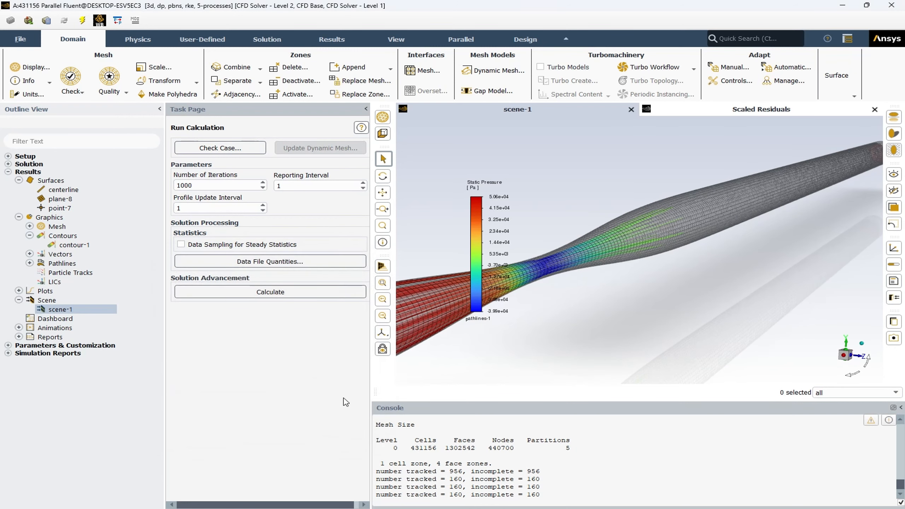
Step: Open xy-plot-1 and plot velocity magnitude along the centerline against position in the X direction, keeping the curve unobstructed
{"action": "left_click", "coordinate": [30, 235]}
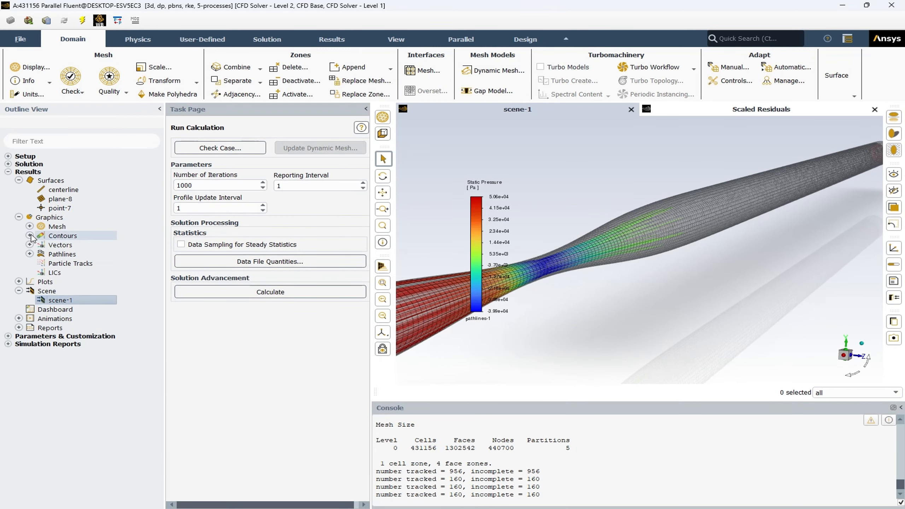
{"action": "left_click", "coordinate": [19, 217]}
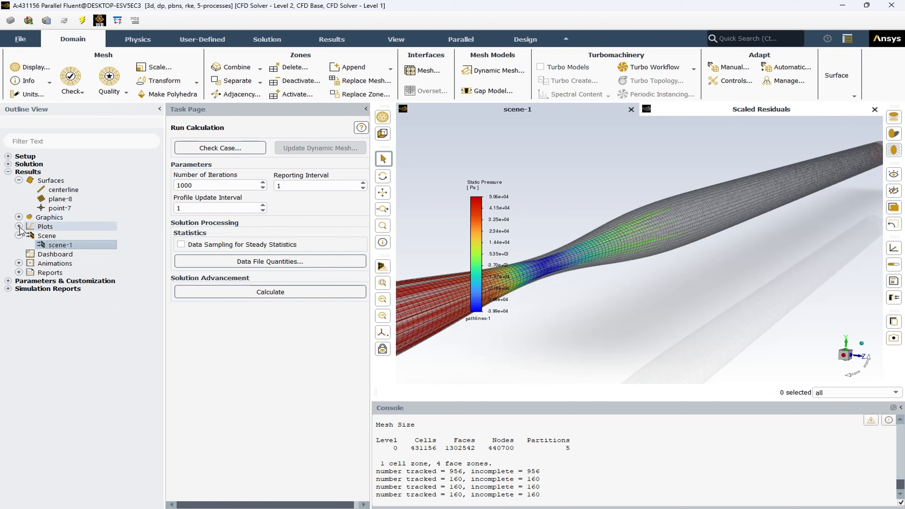
{"action": "left_click", "coordinate": [19, 225]}
{"action": "left_click", "coordinate": [29, 245]}
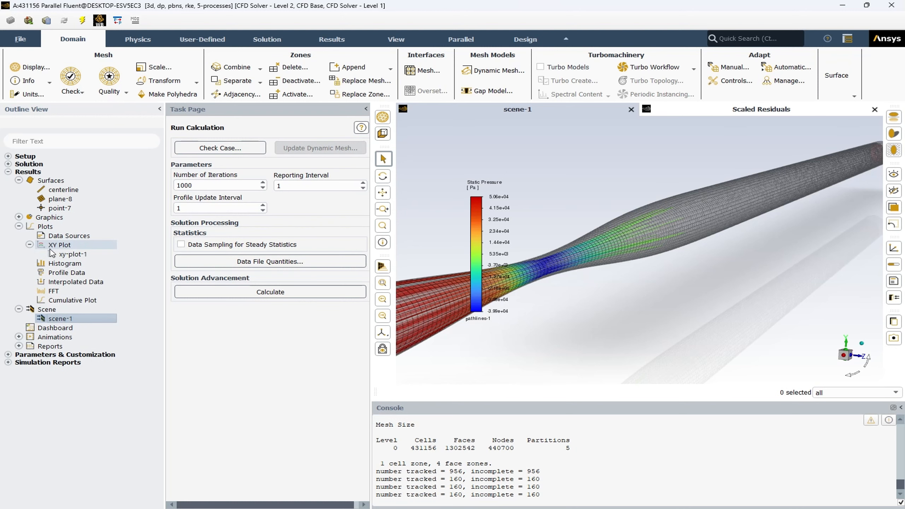
{"action": "double_click", "coordinate": [68, 254]}
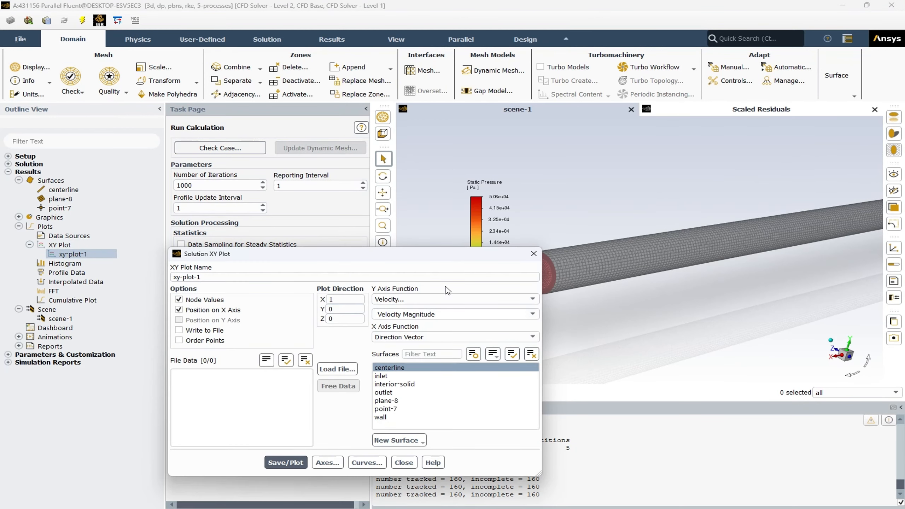
{"action": "left_click_drag", "start_coordinate": [422, 259], "coordinate": [320, 234]}
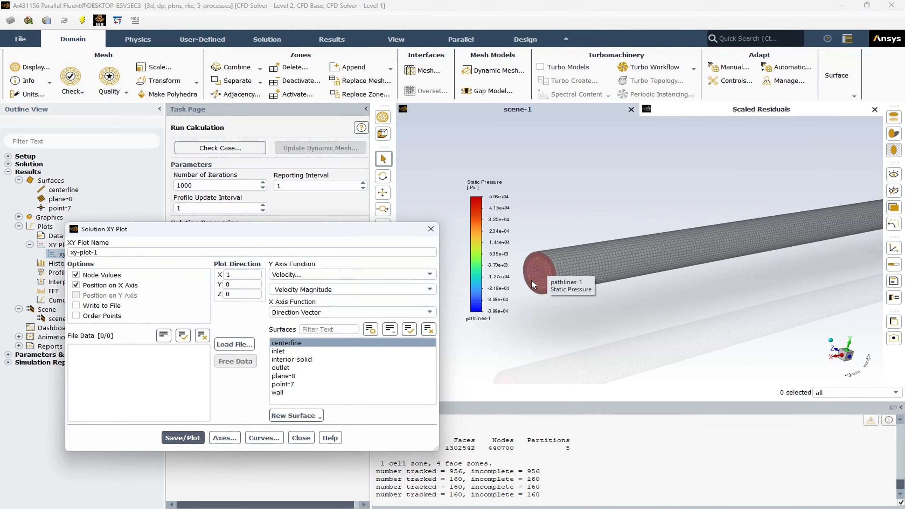
{"action": "scroll", "coordinate": [592, 305], "scroll_direction": "down", "scroll_amount": 2}
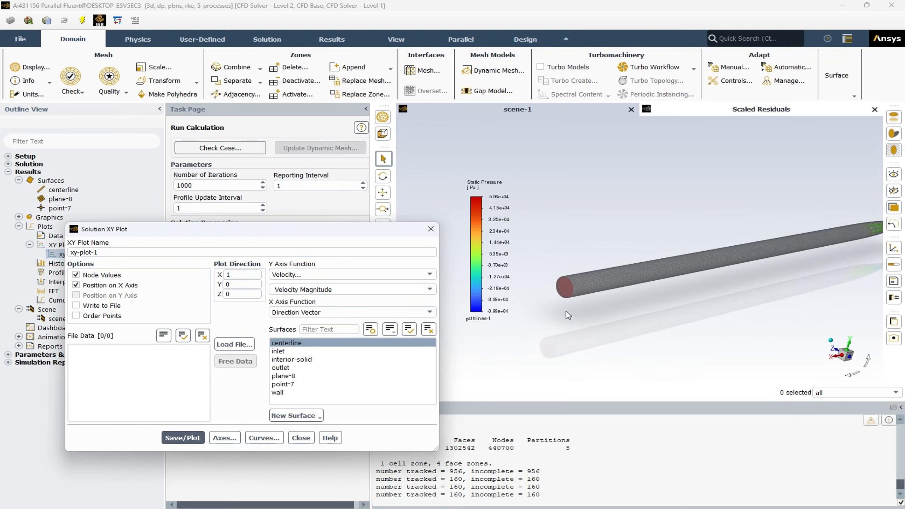
{"action": "scroll", "coordinate": [567, 312], "scroll_direction": "down", "scroll_amount": 2}
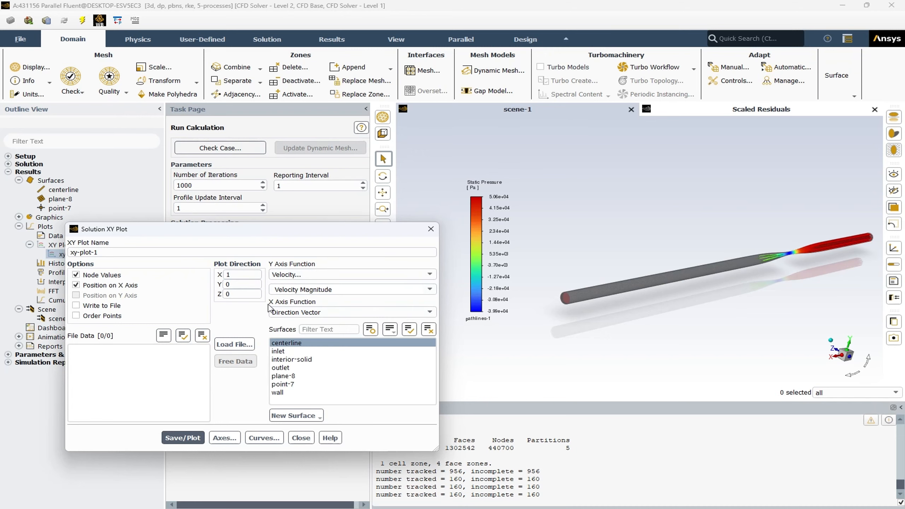
{"action": "left_click", "coordinate": [182, 437]}
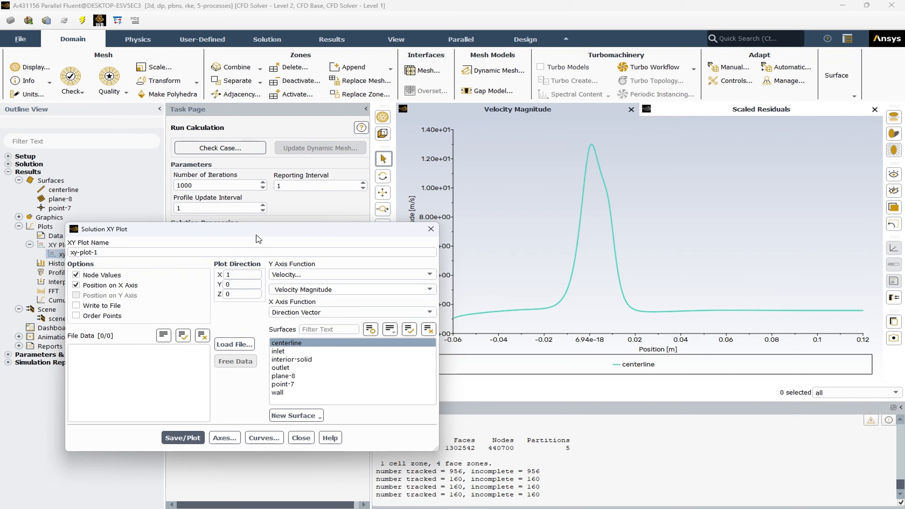
{"action": "left_click_drag", "start_coordinate": [257, 235], "coordinate": [180, 235]}
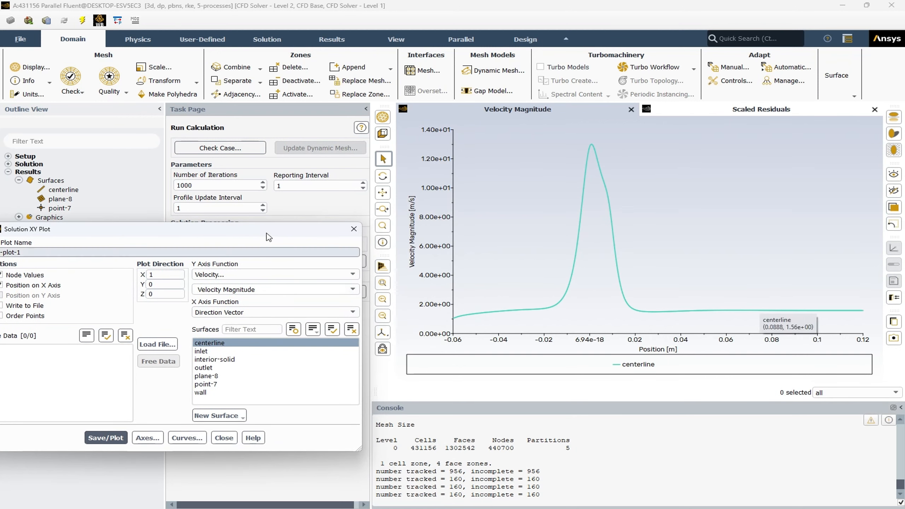
Step: Set the Y axis function of xy-plot-1 to static pressure, plot it along the centerline, and close the plot settings
{"action": "left_click_drag", "start_coordinate": [138, 234], "coordinate": [200, 220]}
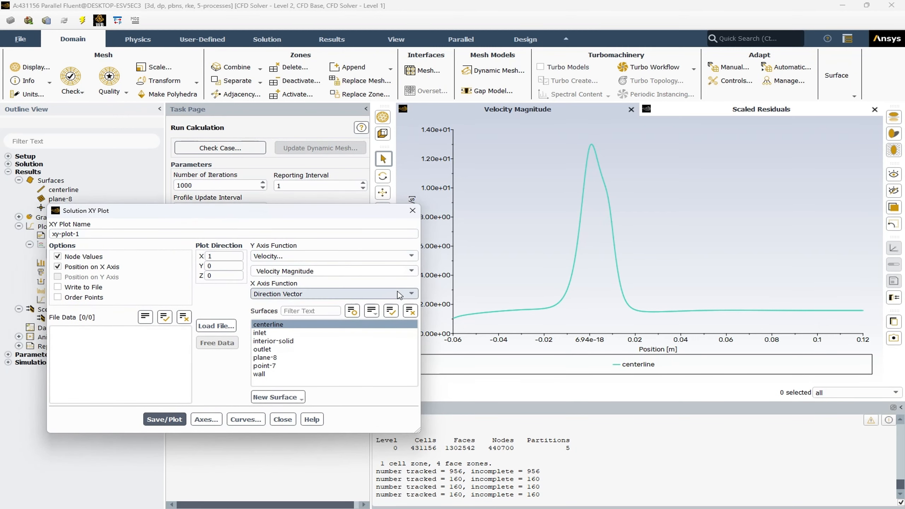
{"action": "left_click", "coordinate": [319, 257]}
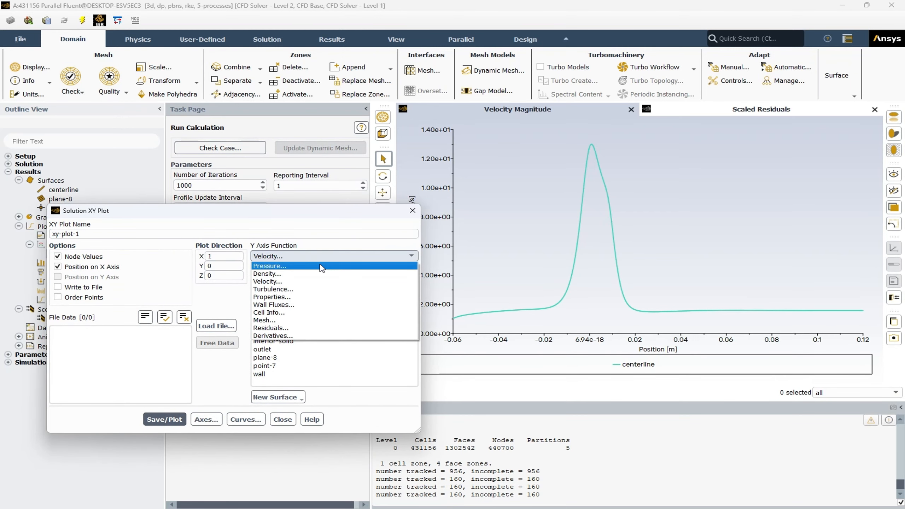
{"action": "left_click", "coordinate": [322, 266]}
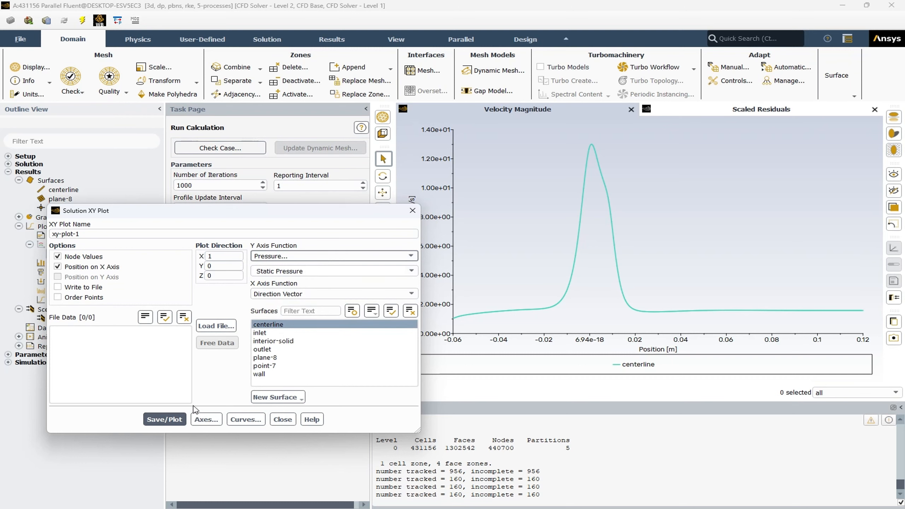
{"action": "left_click", "coordinate": [168, 419]}
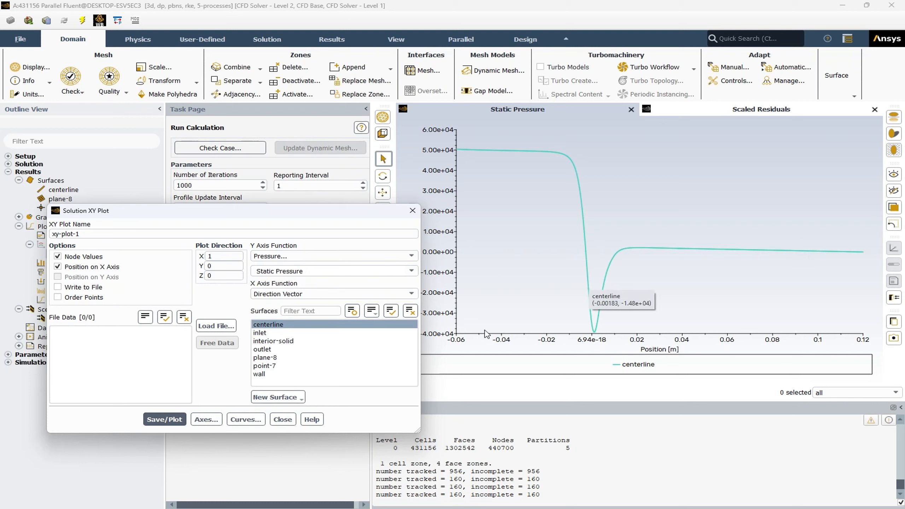
{"action": "left_click", "coordinate": [287, 420]}
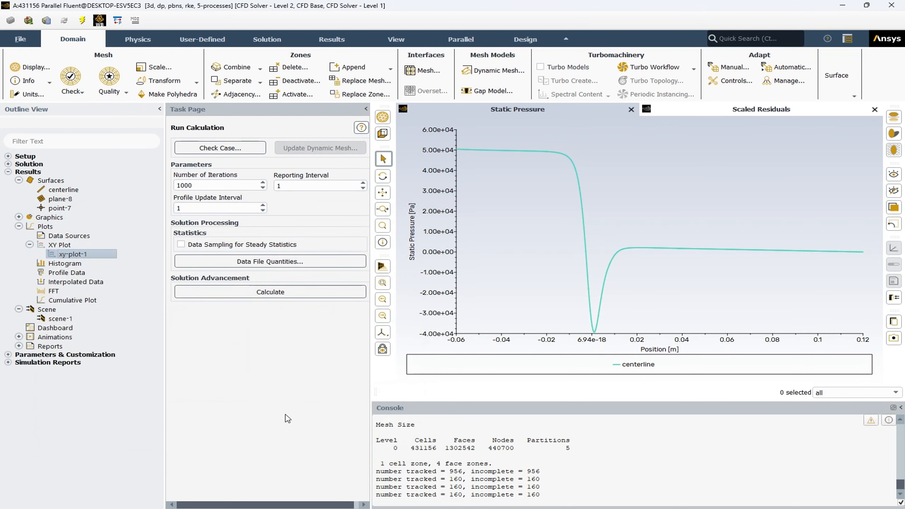
Step: Collapse the XY Plot, Plots, Surfaces and Results branches in the outline tree
{"action": "left_click", "coordinate": [30, 244]}
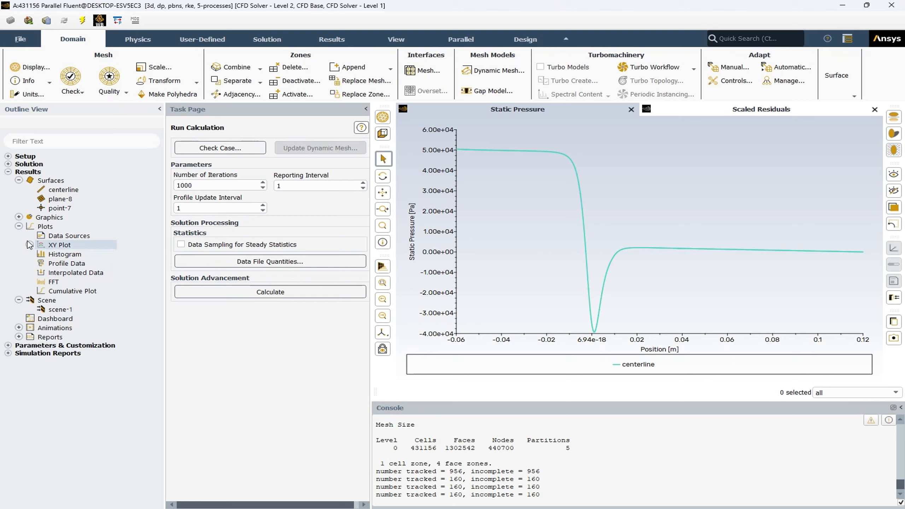
{"action": "left_click", "coordinate": [20, 227]}
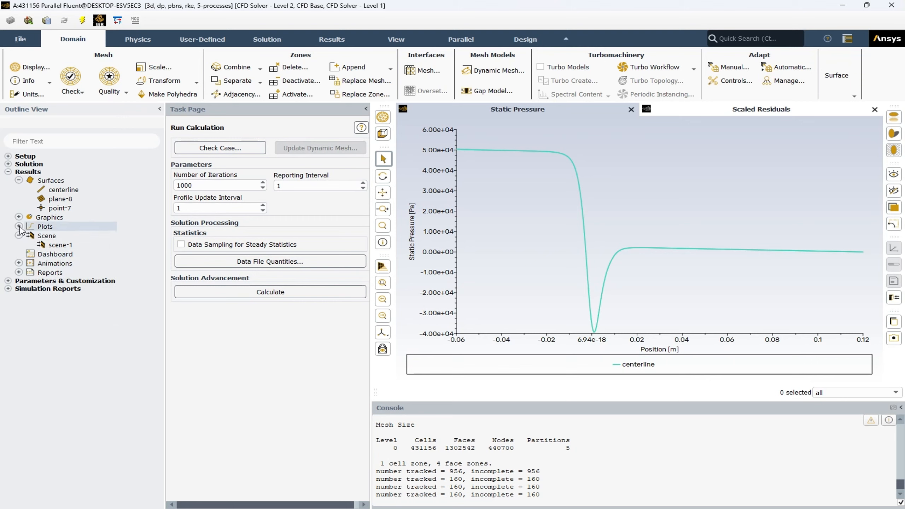
{"action": "left_click", "coordinate": [19, 180]}
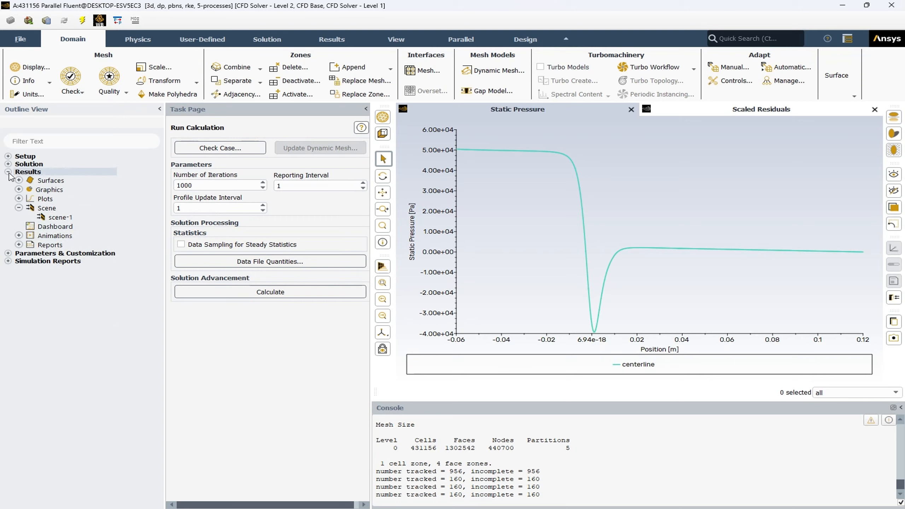
{"action": "left_click", "coordinate": [8, 172]}
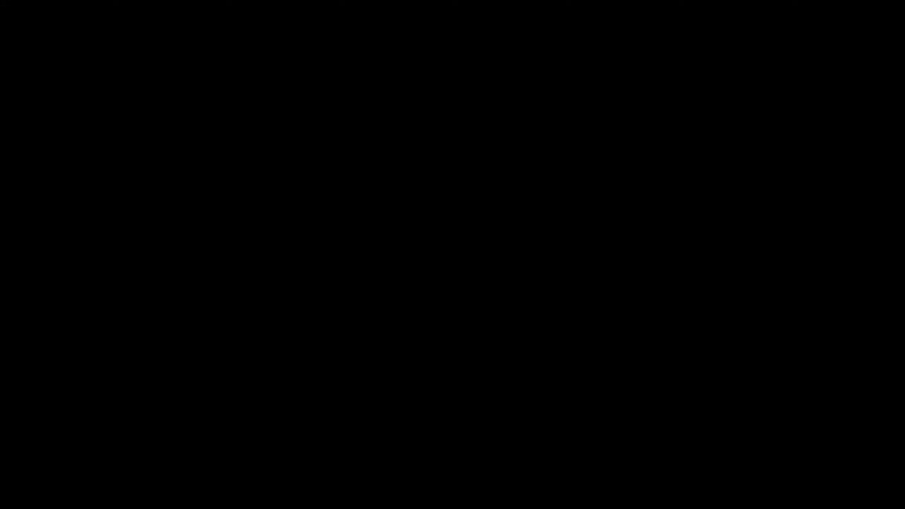